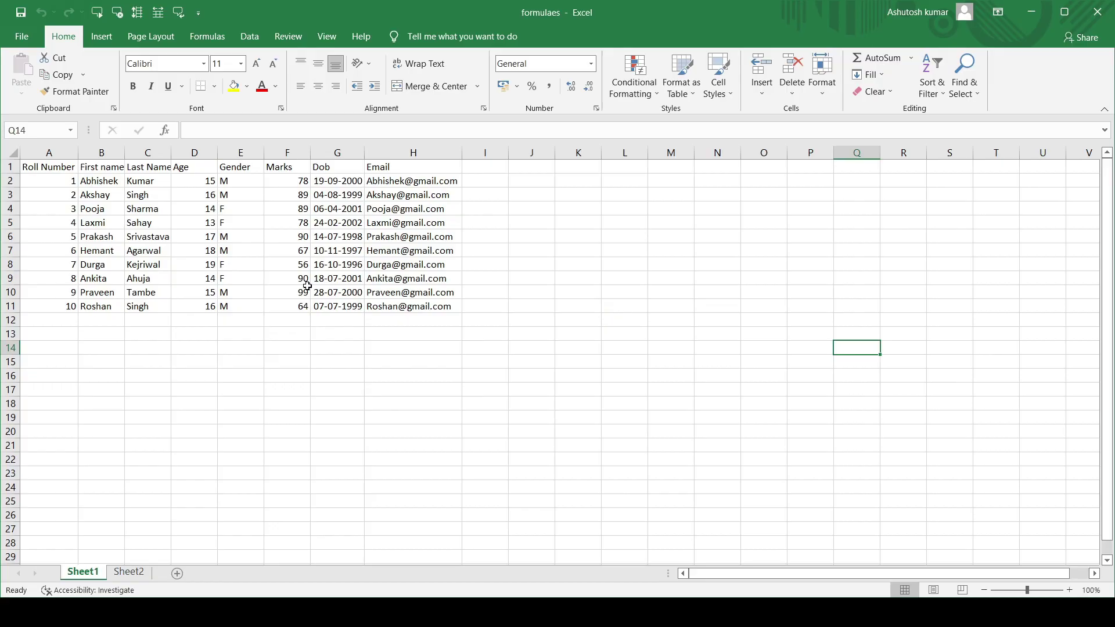
Step: Review the student table by selecting each column from Roll Number through Email
{"action": "left_click", "coordinate": [142, 193]}
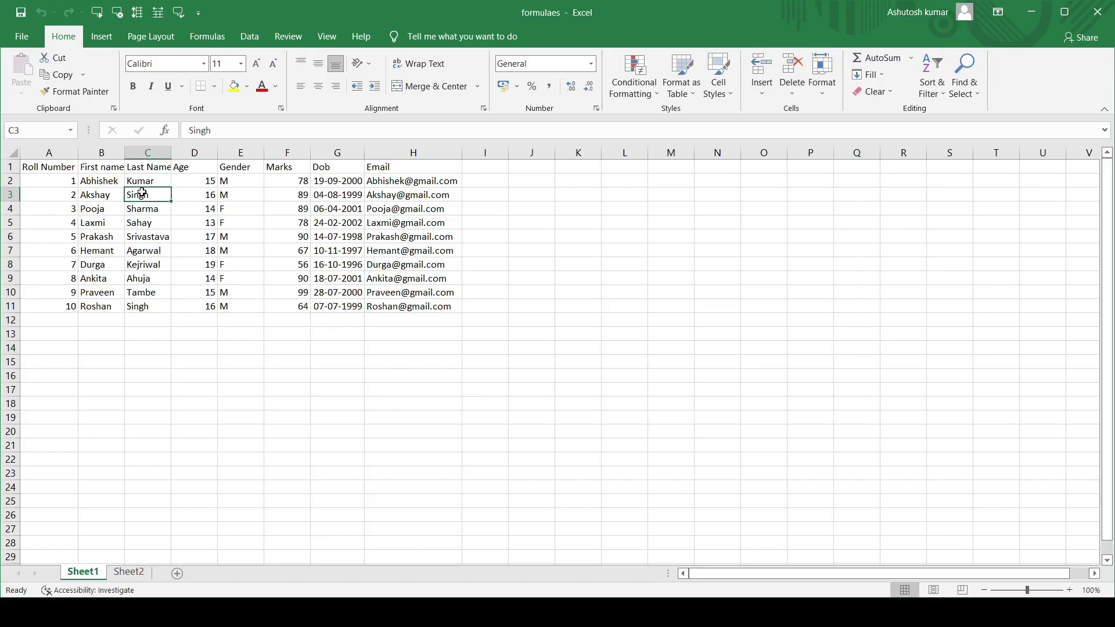
{"action": "left_click", "coordinate": [49, 152]}
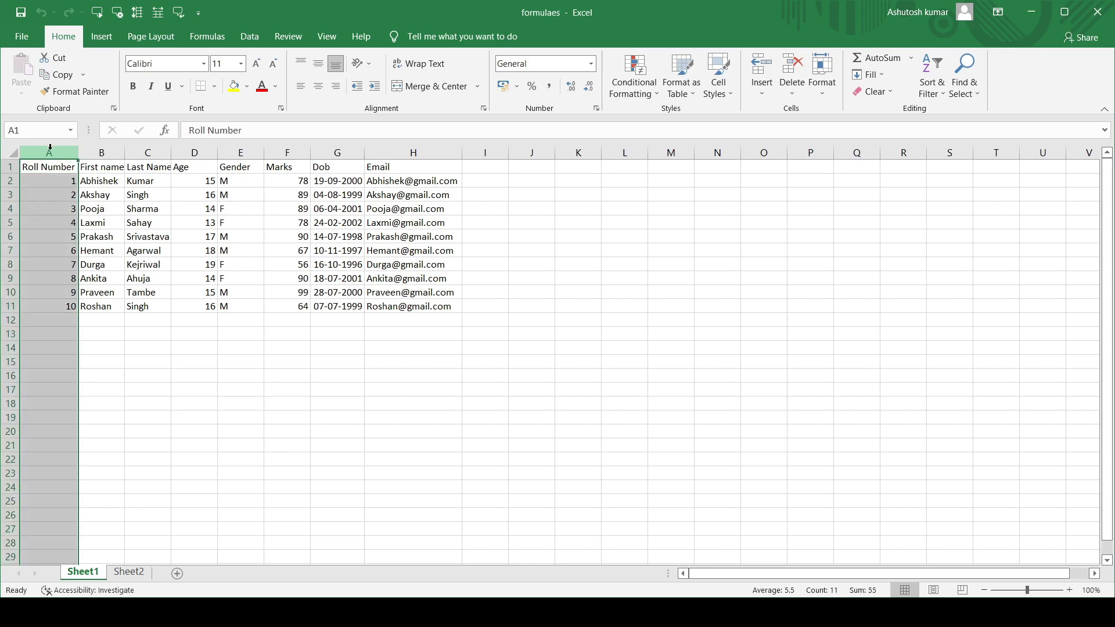
{"action": "left_click", "coordinate": [101, 152]}
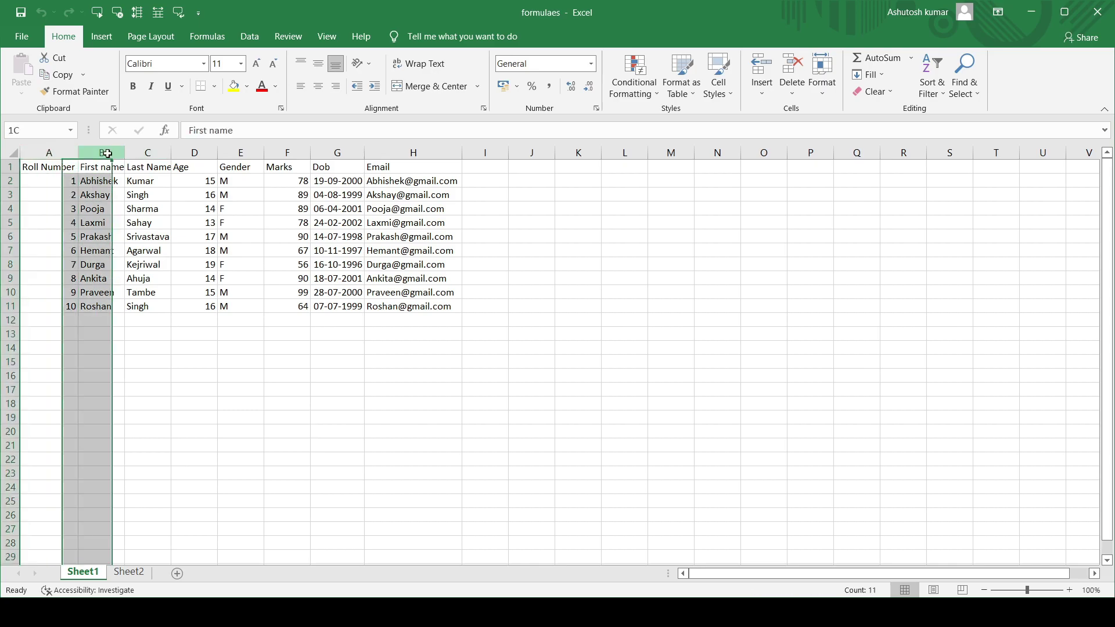
{"action": "left_click", "coordinate": [153, 152]}
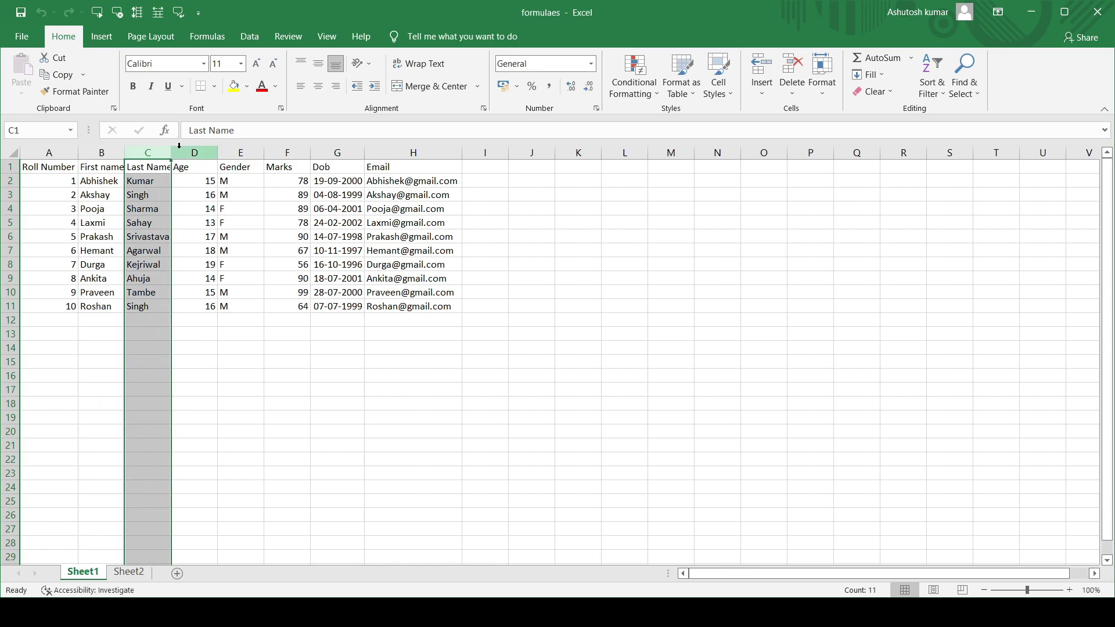
{"action": "left_click", "coordinate": [179, 146]}
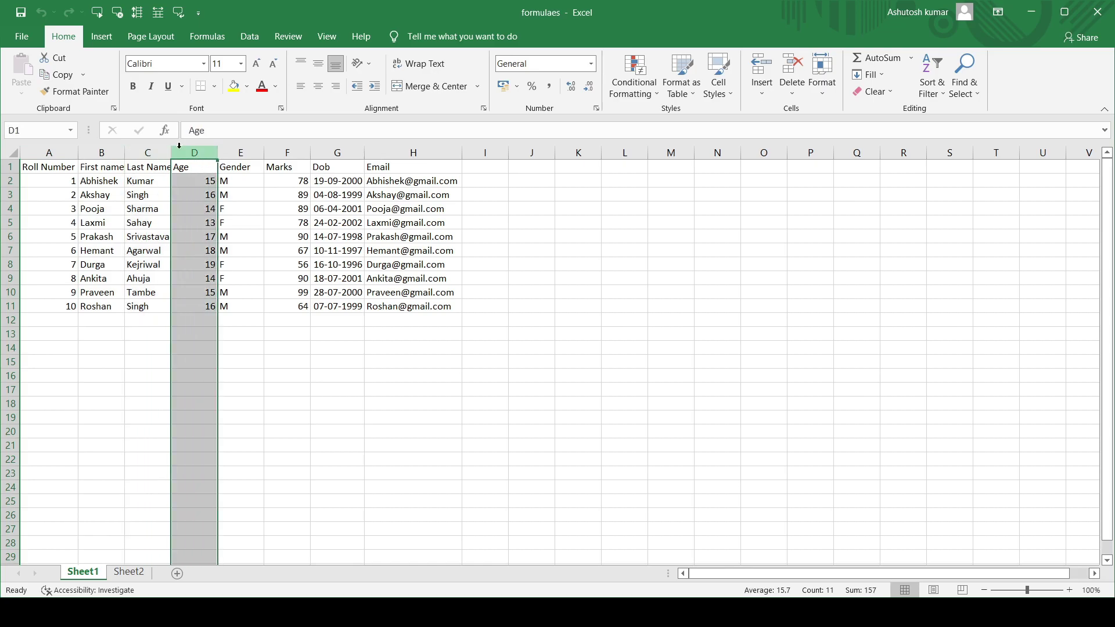
{"action": "left_click", "coordinate": [243, 147]}
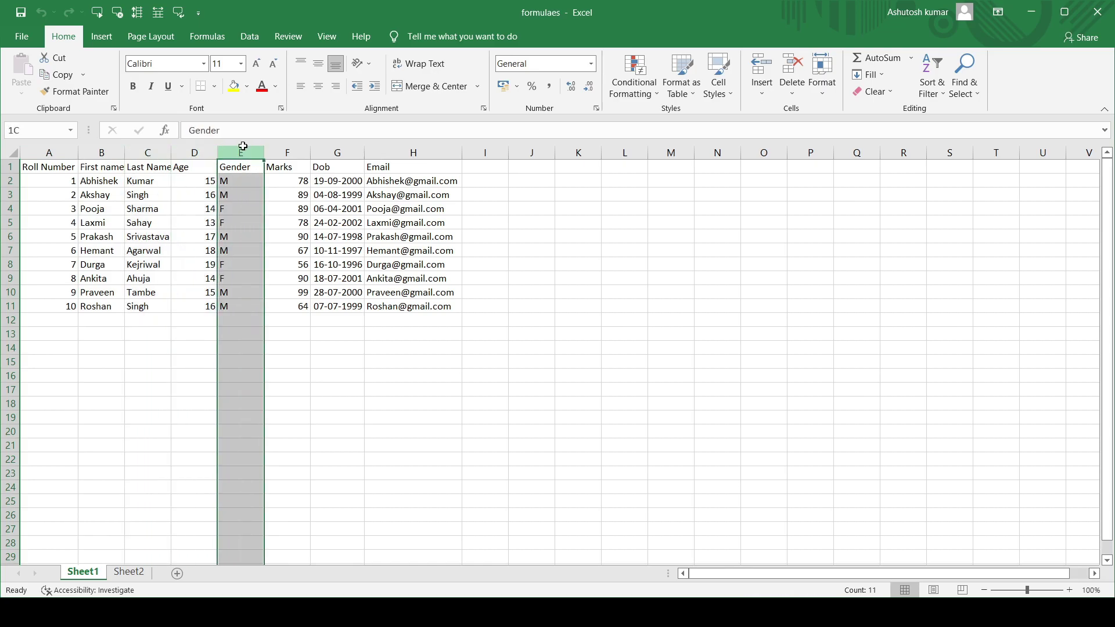
{"action": "left_click", "coordinate": [292, 147]}
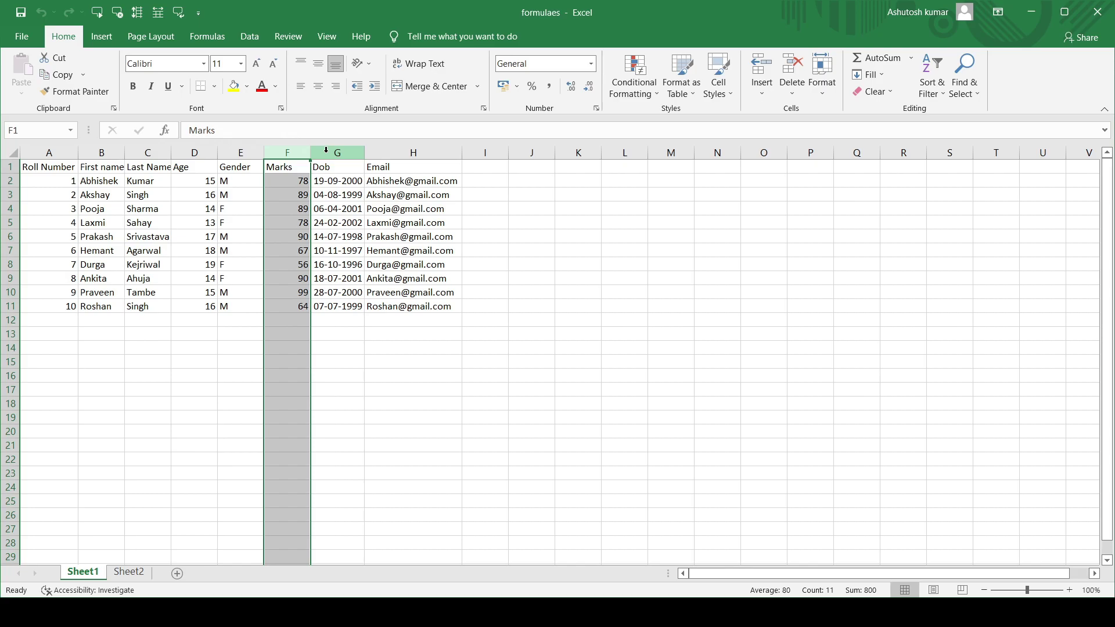
{"action": "left_click", "coordinate": [327, 150]}
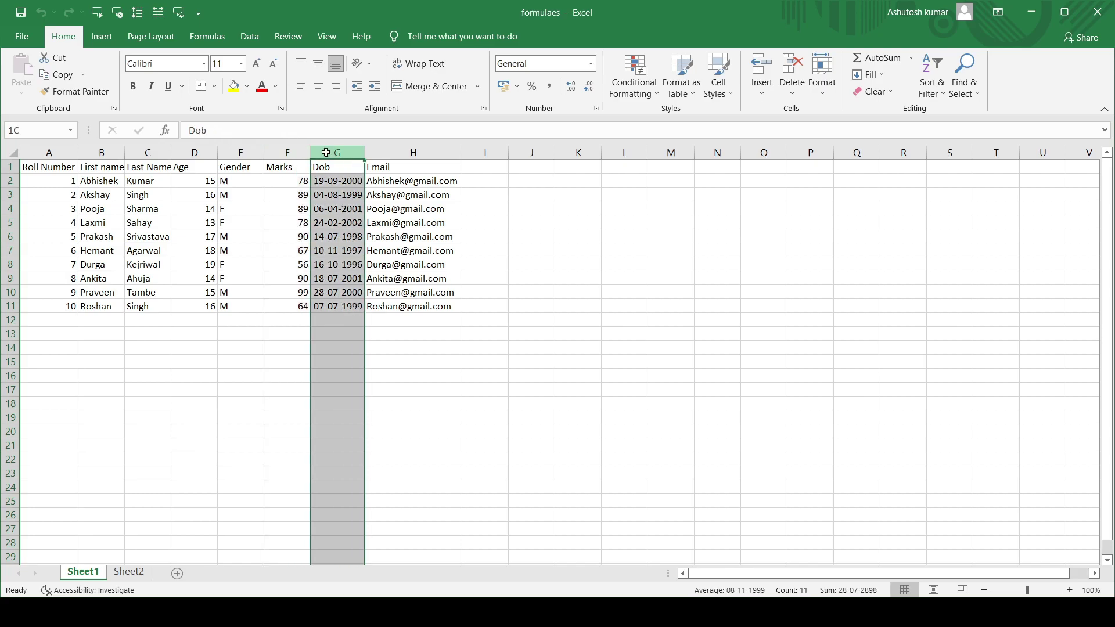
{"action": "left_click", "coordinate": [390, 153]}
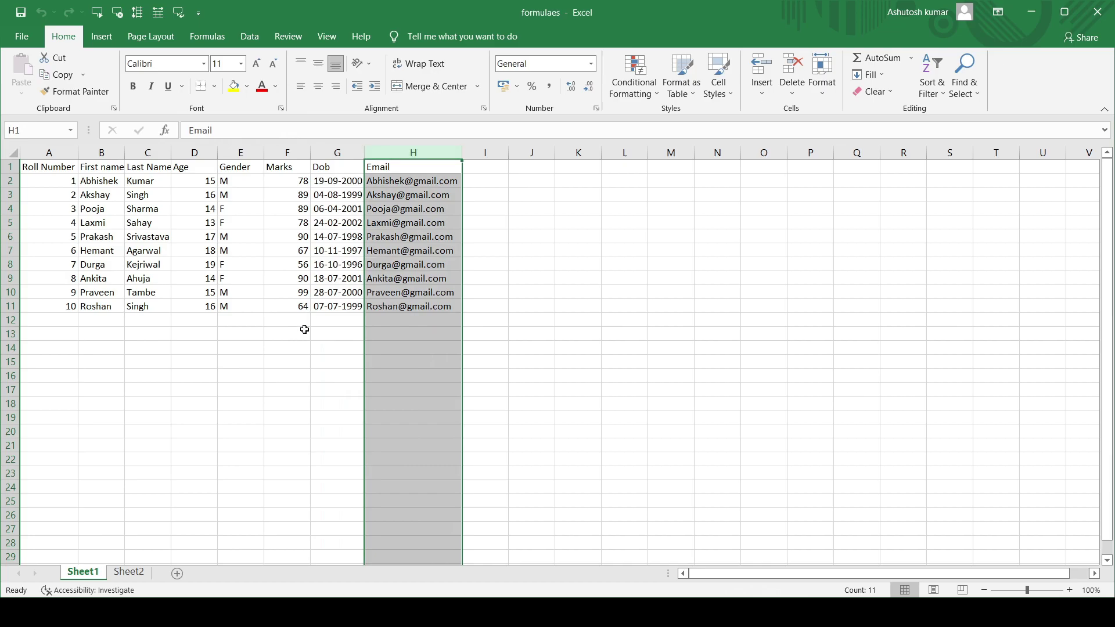
{"action": "left_click", "coordinate": [281, 376]}
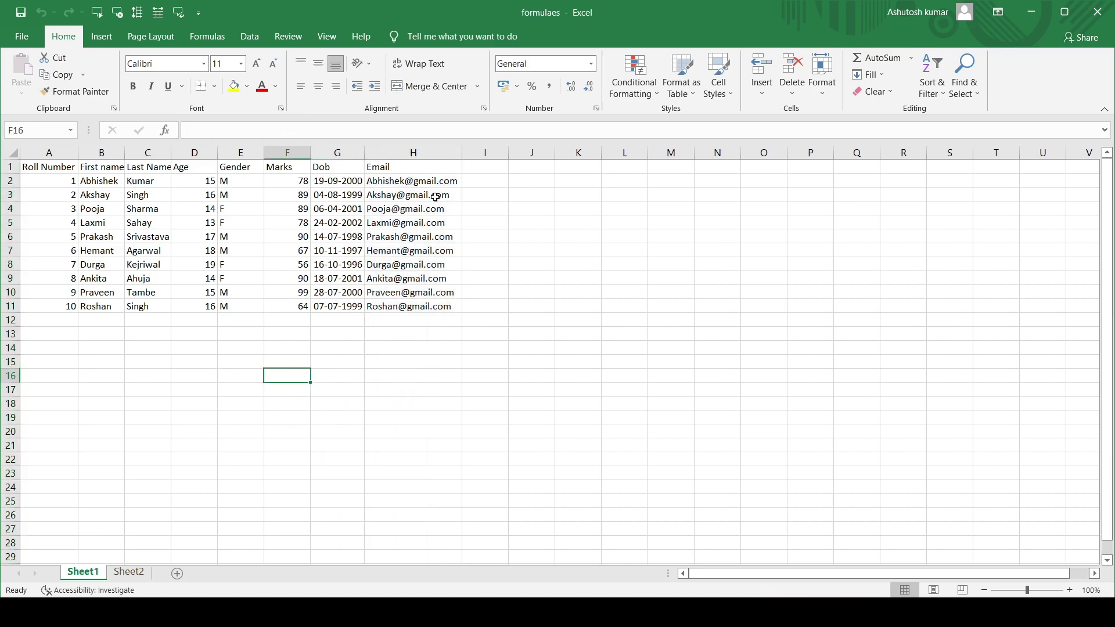
Step: Enter =MAX(G2:G11) in I2, showing the latest Dob, 24-02-2002
{"action": "left_click", "coordinate": [498, 182]}
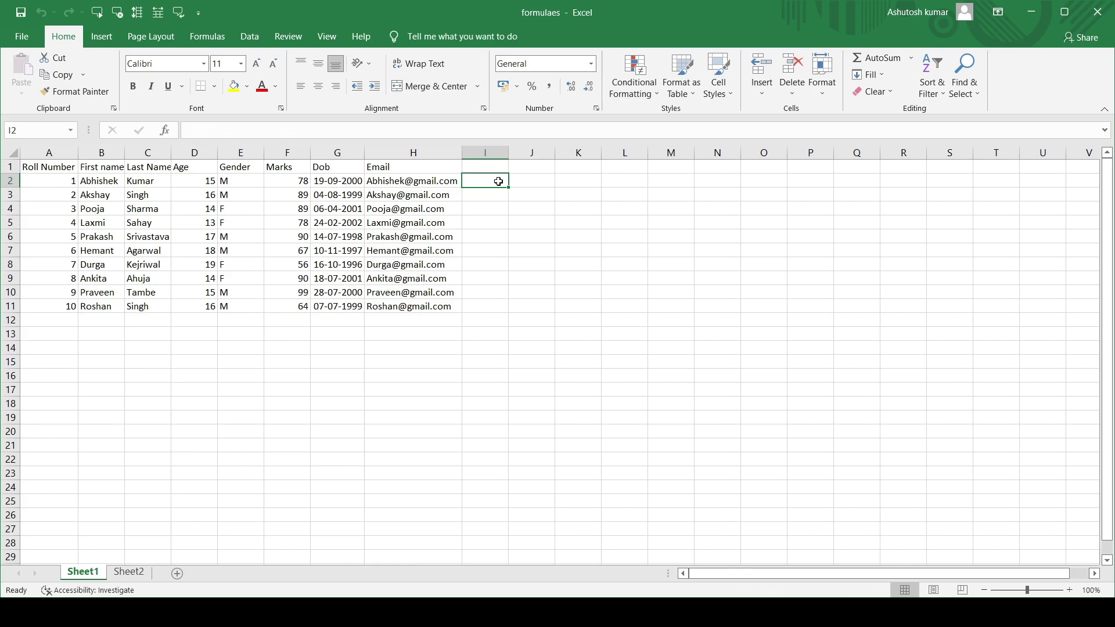
{"action": "double_click", "coordinate": [498, 182]}
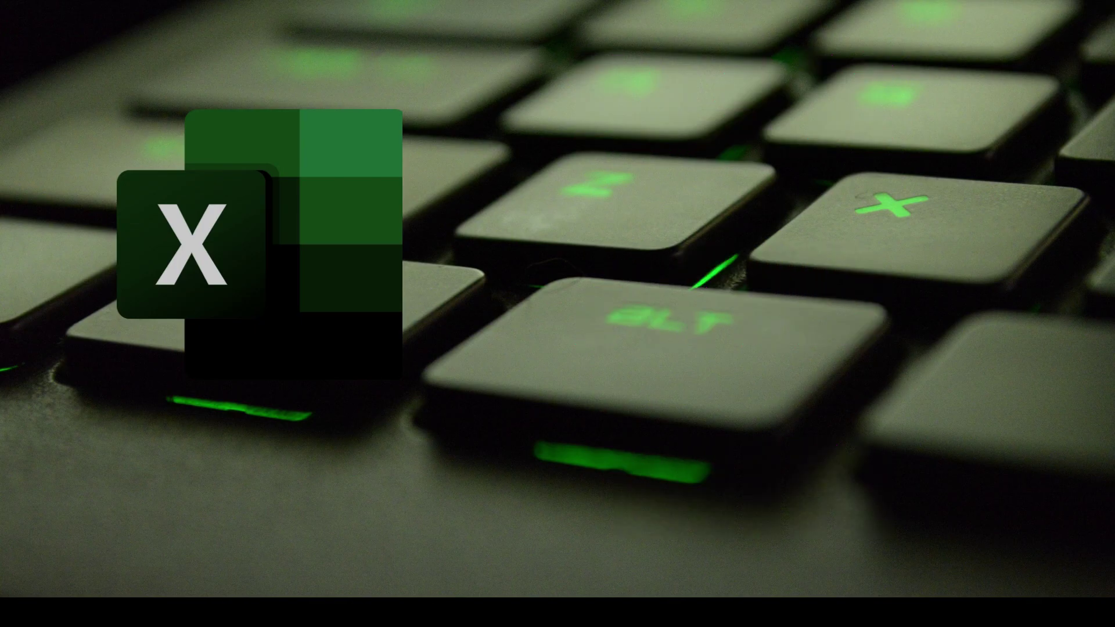
{"action": "type", "text": "("}
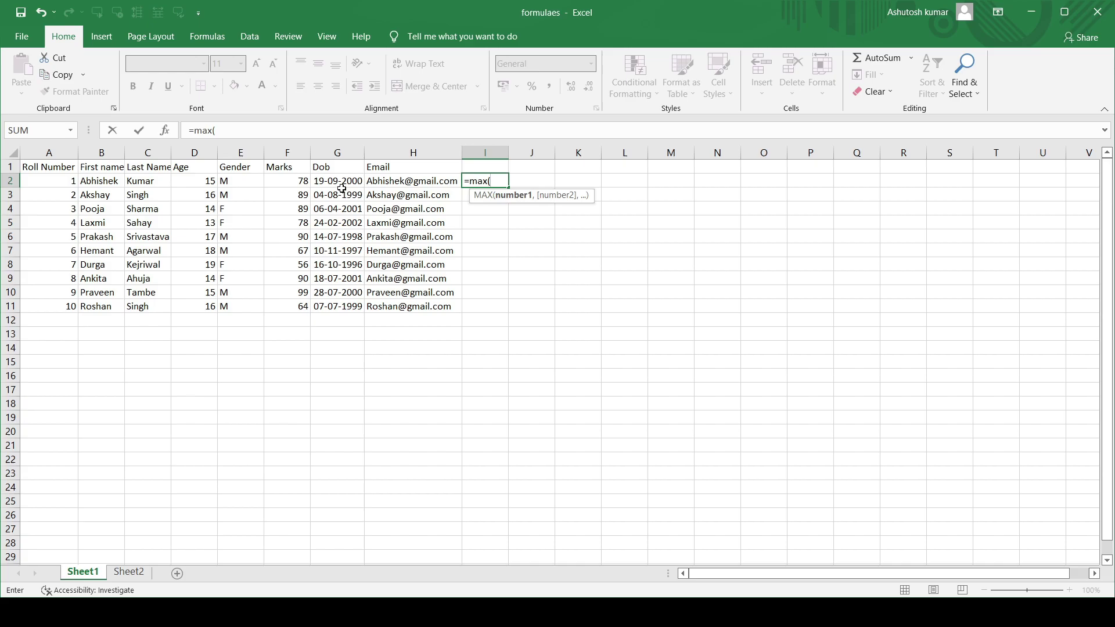
{"action": "left_click_drag", "start_coordinate": [336, 182], "coordinate": [350, 311]}
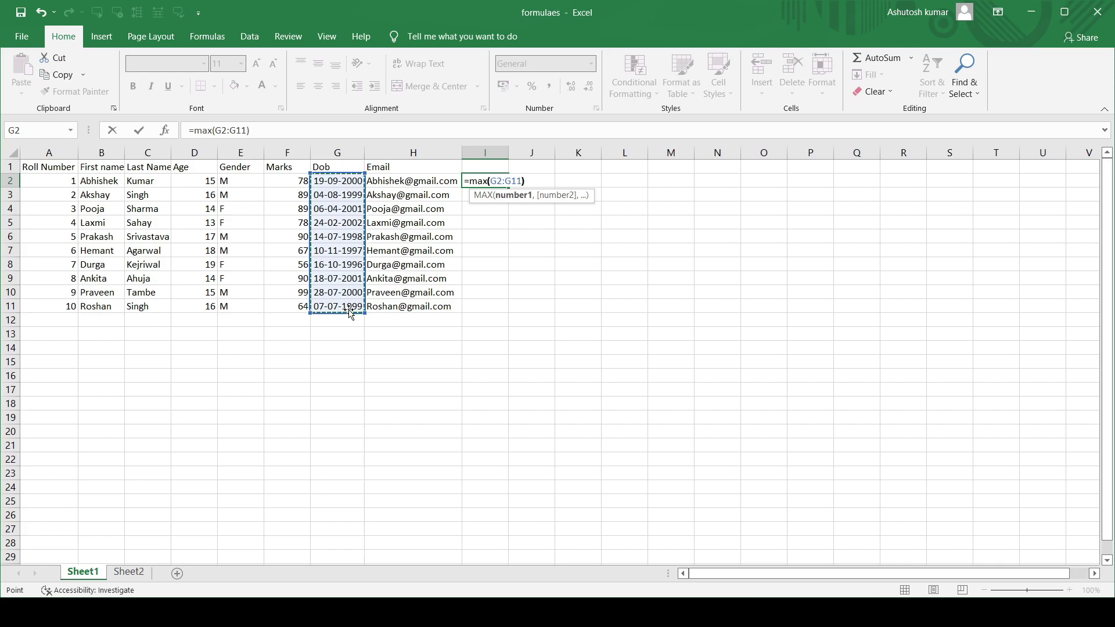
{"action": "type", "text": ")"}
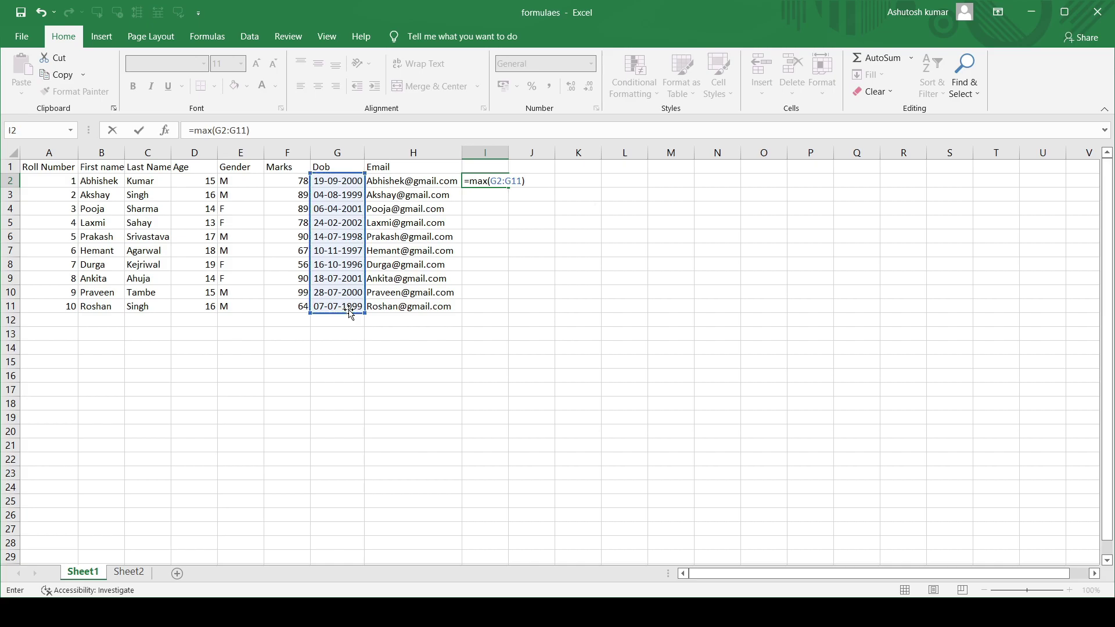
{"action": "key", "text": "Return"}
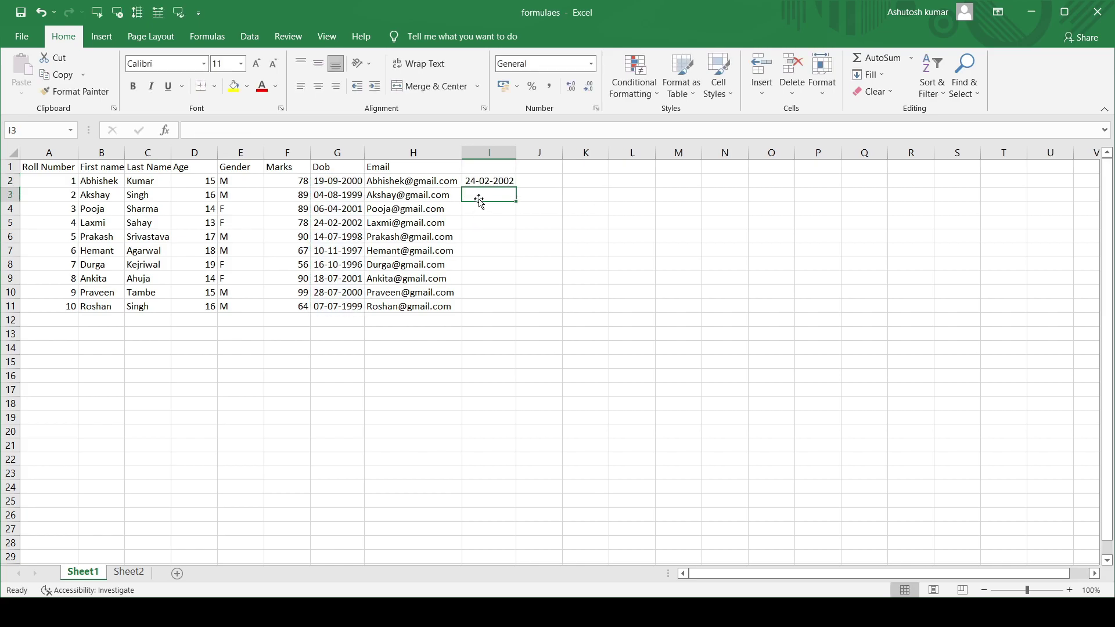
{"action": "left_click", "coordinate": [479, 182]}
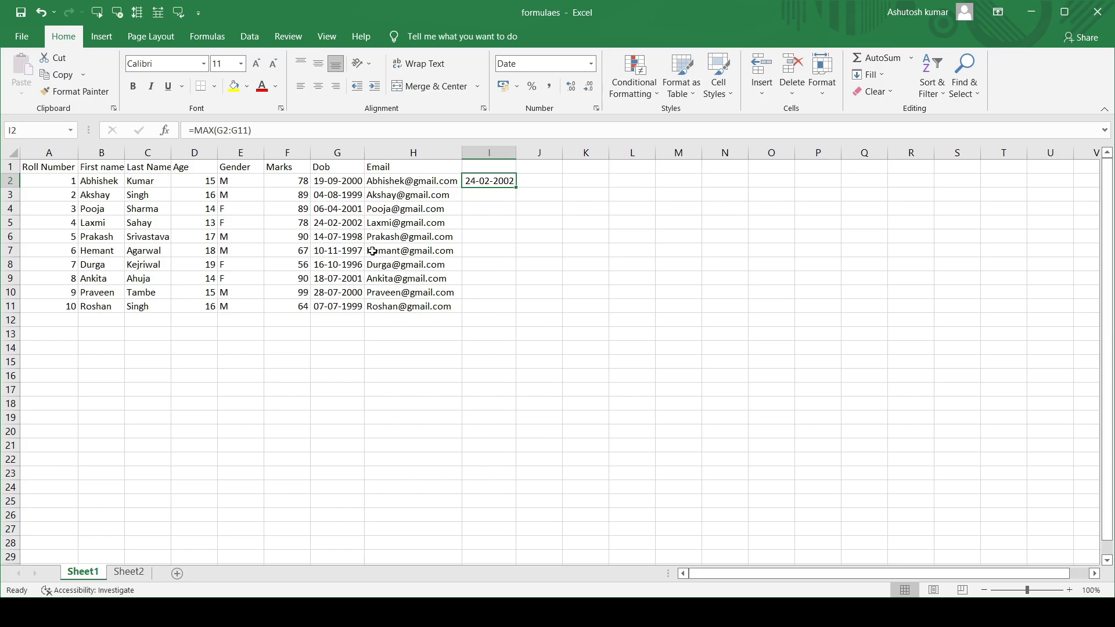
{"action": "left_click", "coordinate": [345, 222]}
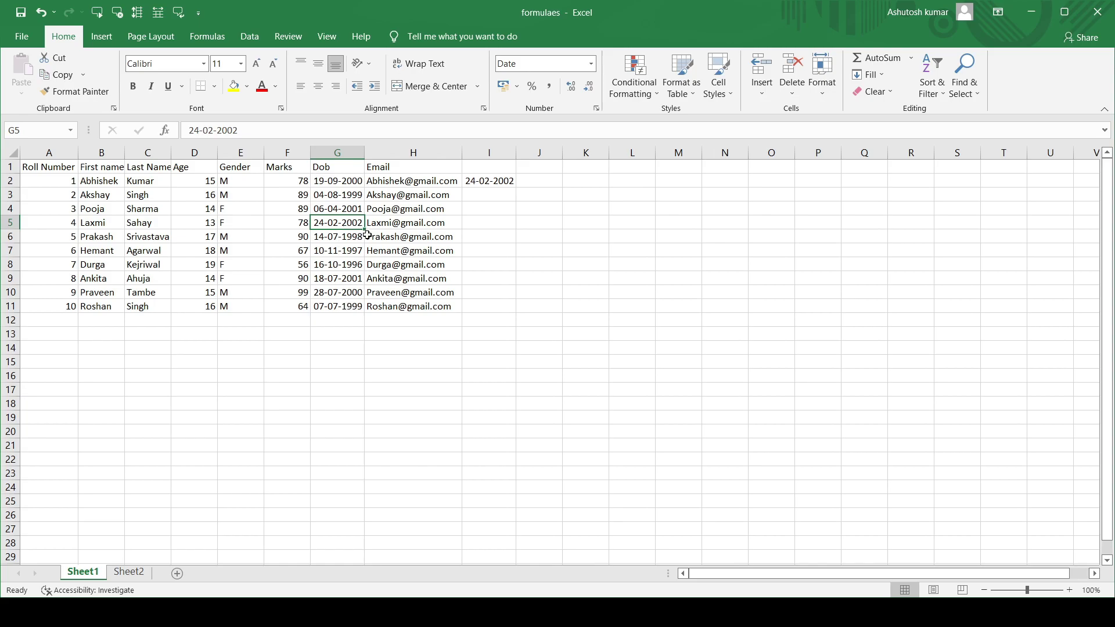
Step: Enter =MIN(G2:G11) in J2, showing the earliest Dob, 16-10-1996
{"action": "left_click", "coordinate": [541, 183]}
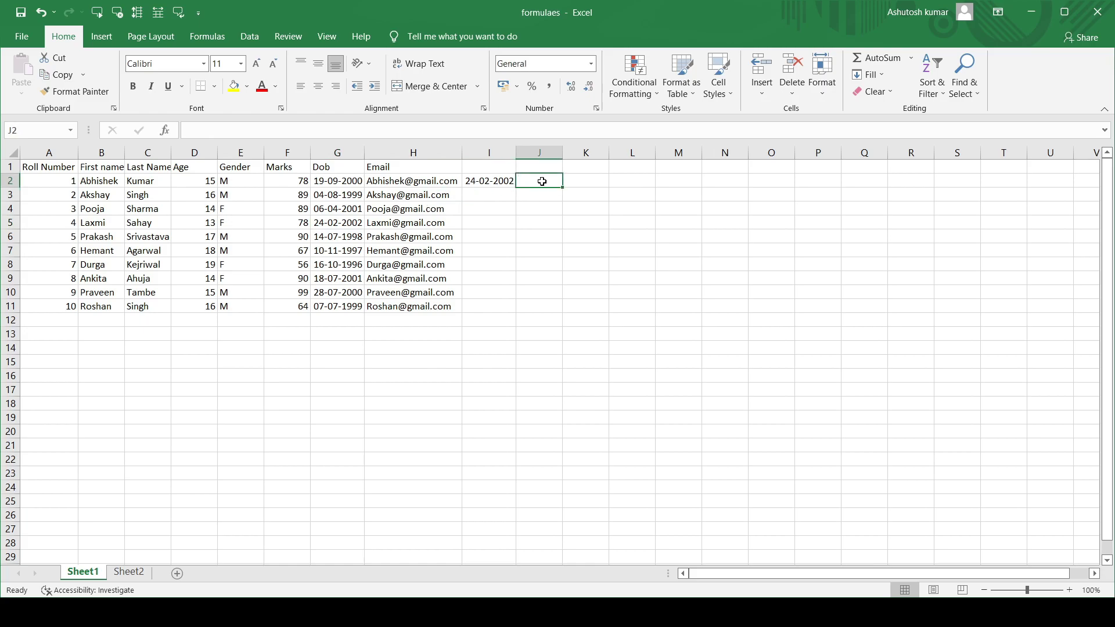
{"action": "type", "text": "=min("}
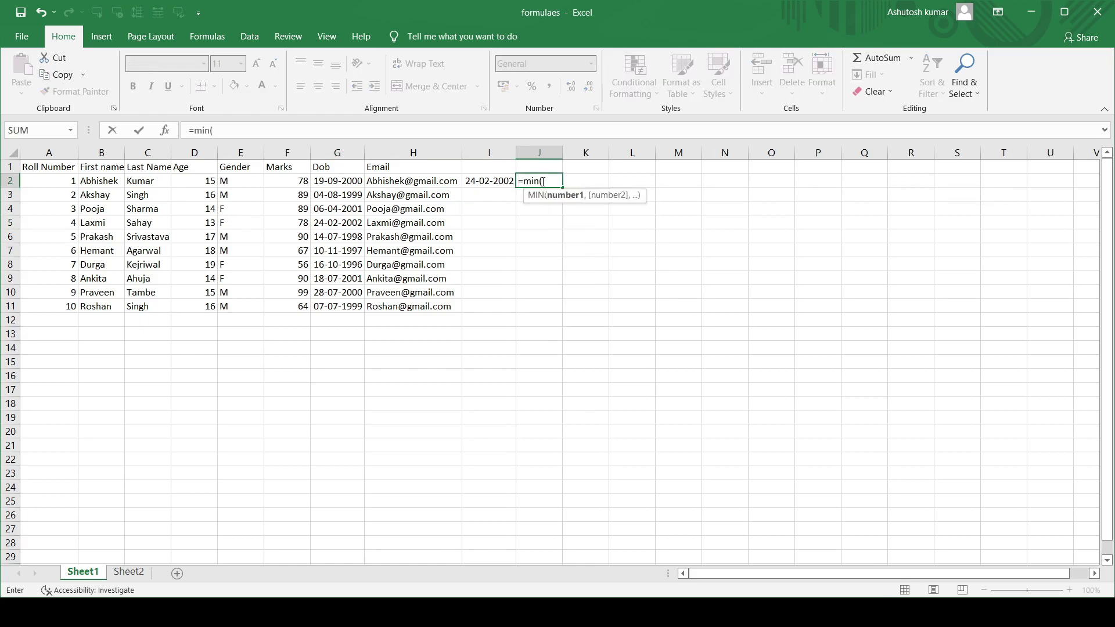
{"action": "left_click_drag", "start_coordinate": [350, 181], "coordinate": [352, 306]}
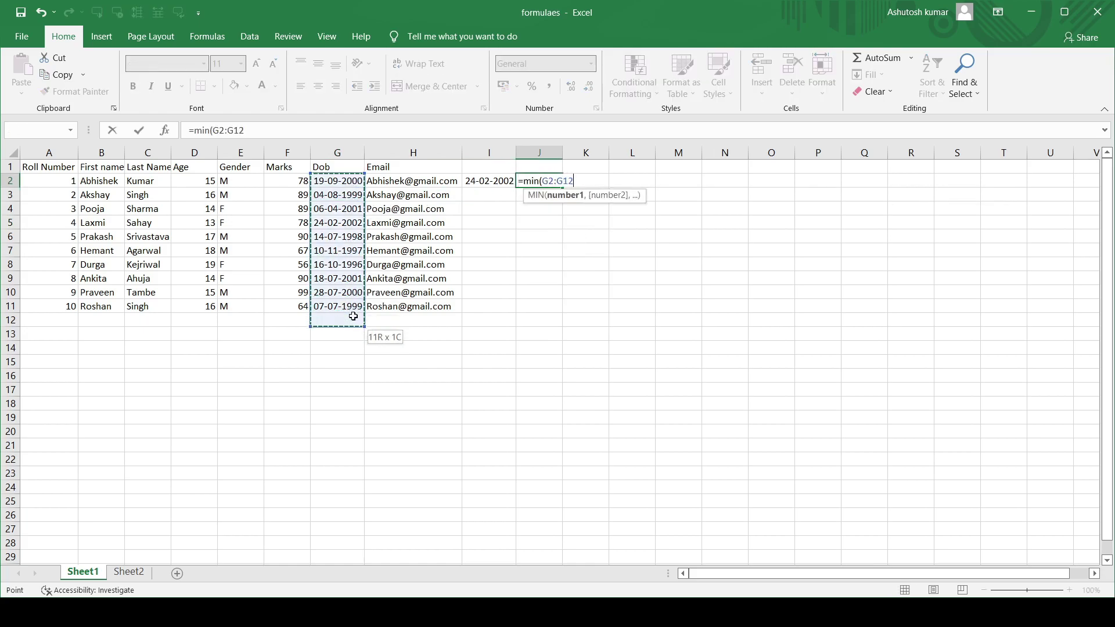
{"action": "type", "text": ")"}
{"action": "key", "text": "Return"}
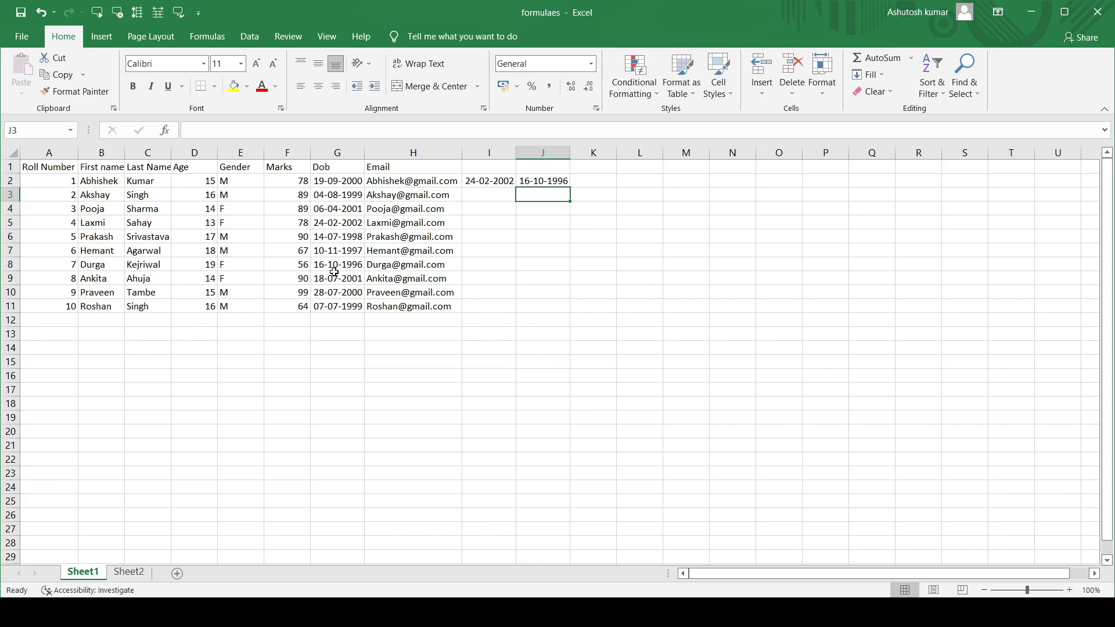
{"action": "left_click", "coordinate": [602, 180]}
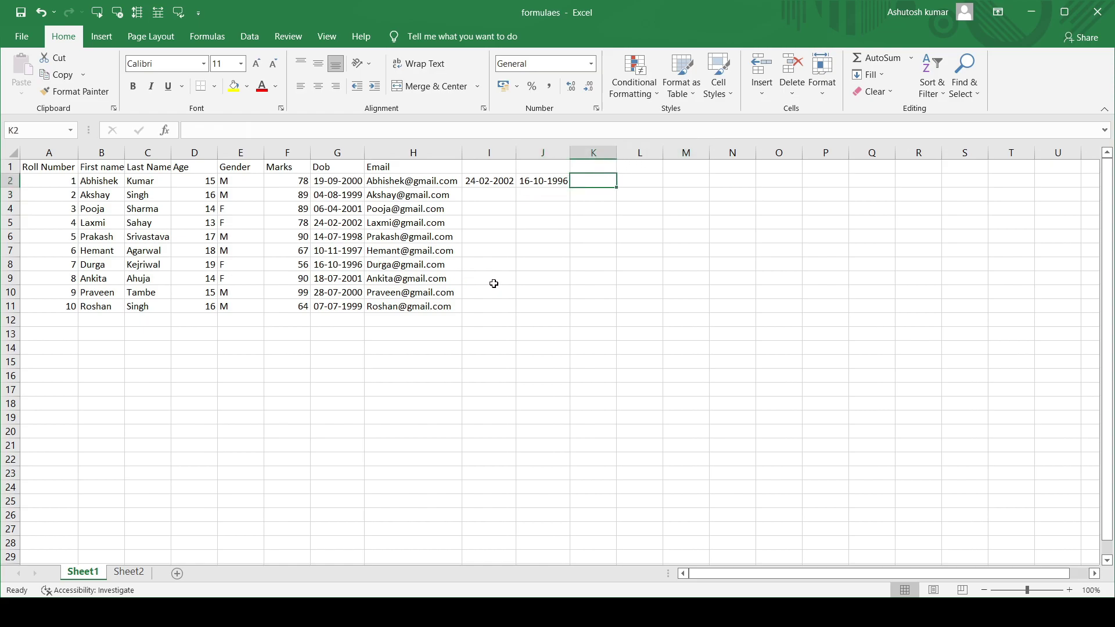
Step: Enter =MAX(F2:F11) in K2 for the highest mark, 99
{"action": "type", "text": "="}
{"action": "type", "text": "max"}
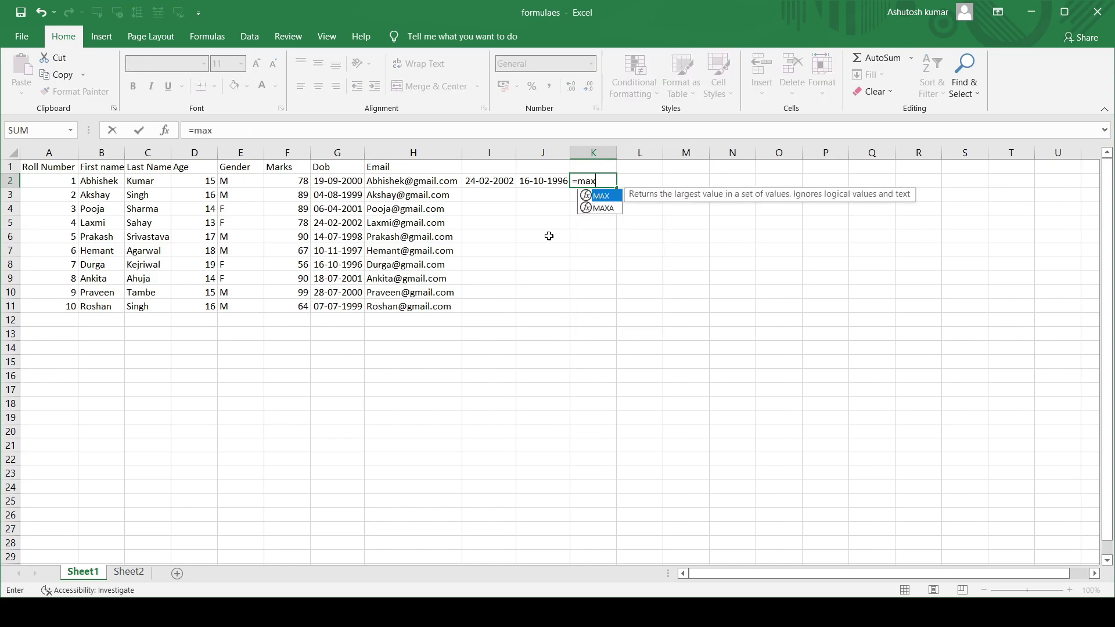
{"action": "type", "text": "("}
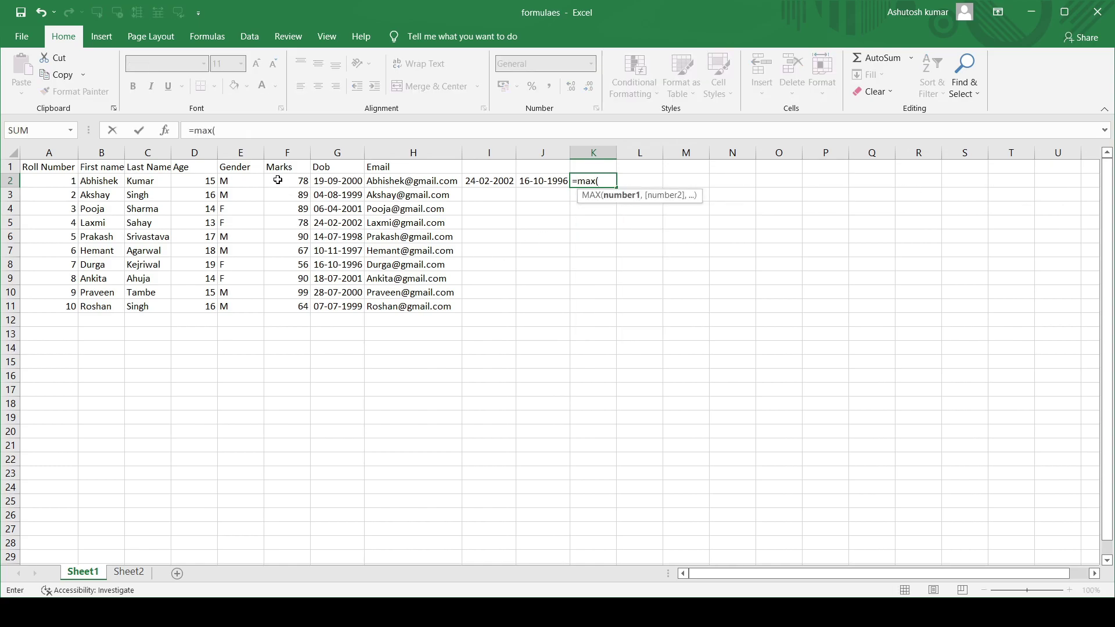
{"action": "left_click_drag", "start_coordinate": [278, 181], "coordinate": [287, 308]}
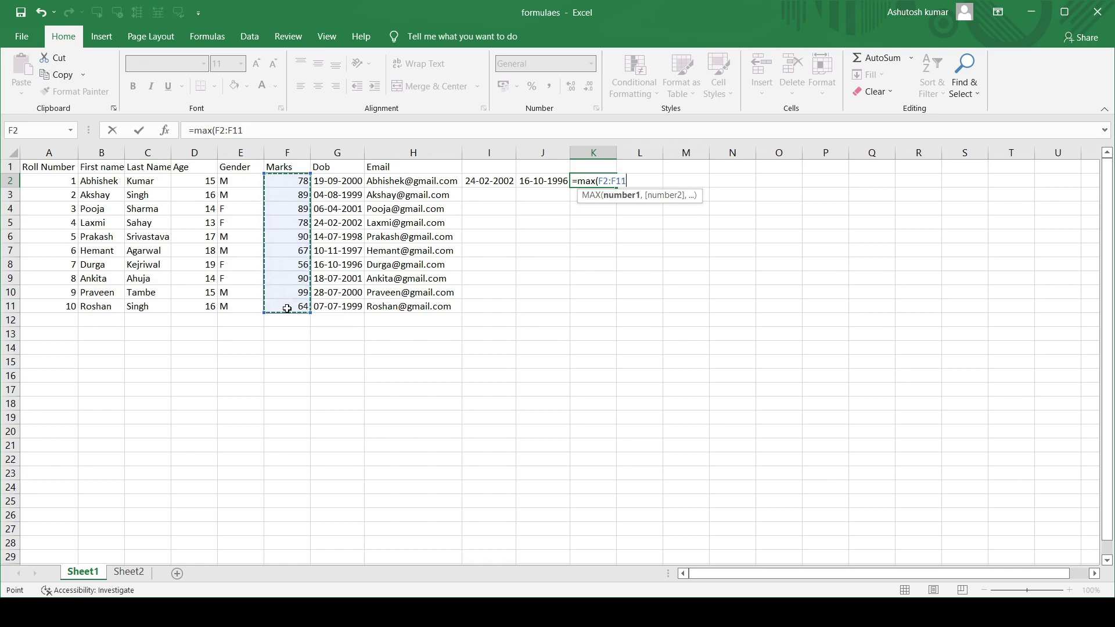
{"action": "type", "text": ")"}
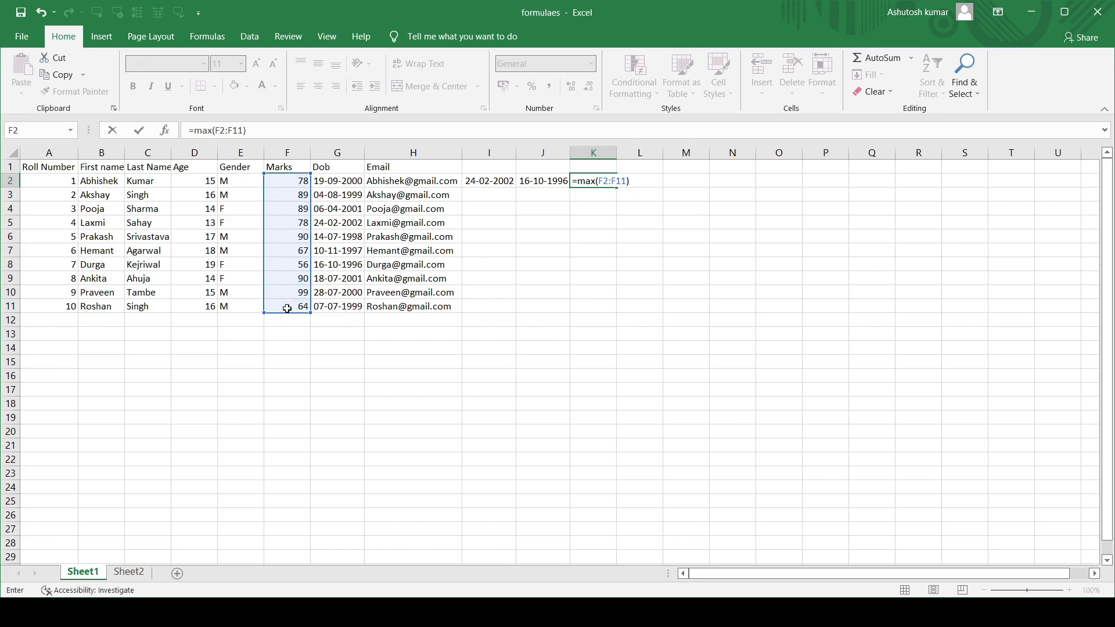
{"action": "key", "text": "Return"}
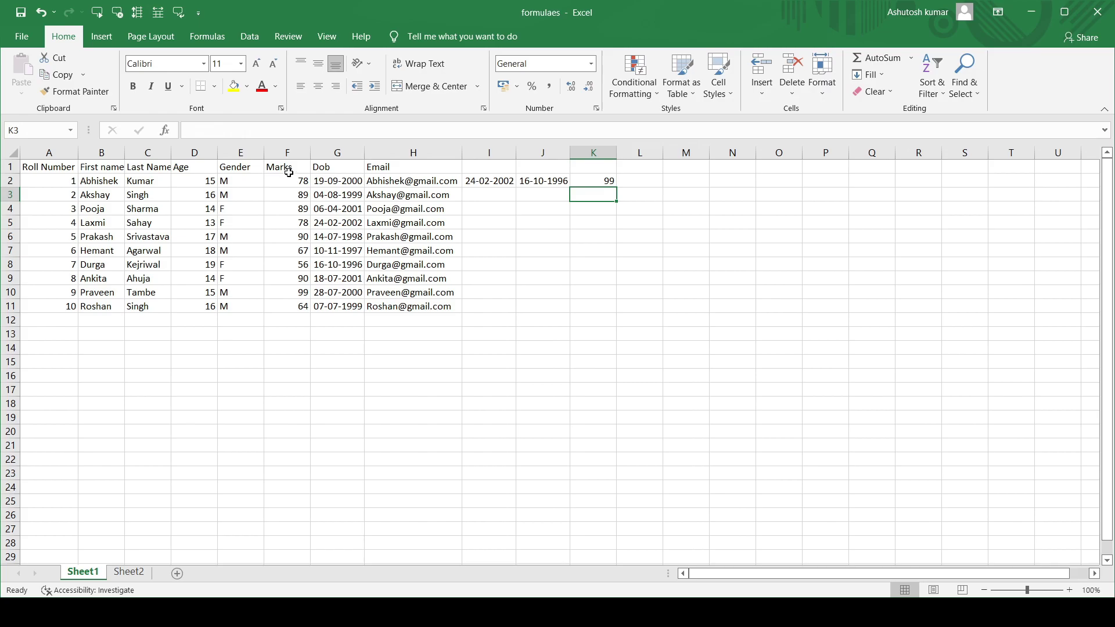
{"action": "left_click_drag", "start_coordinate": [288, 177], "coordinate": [286, 300]}
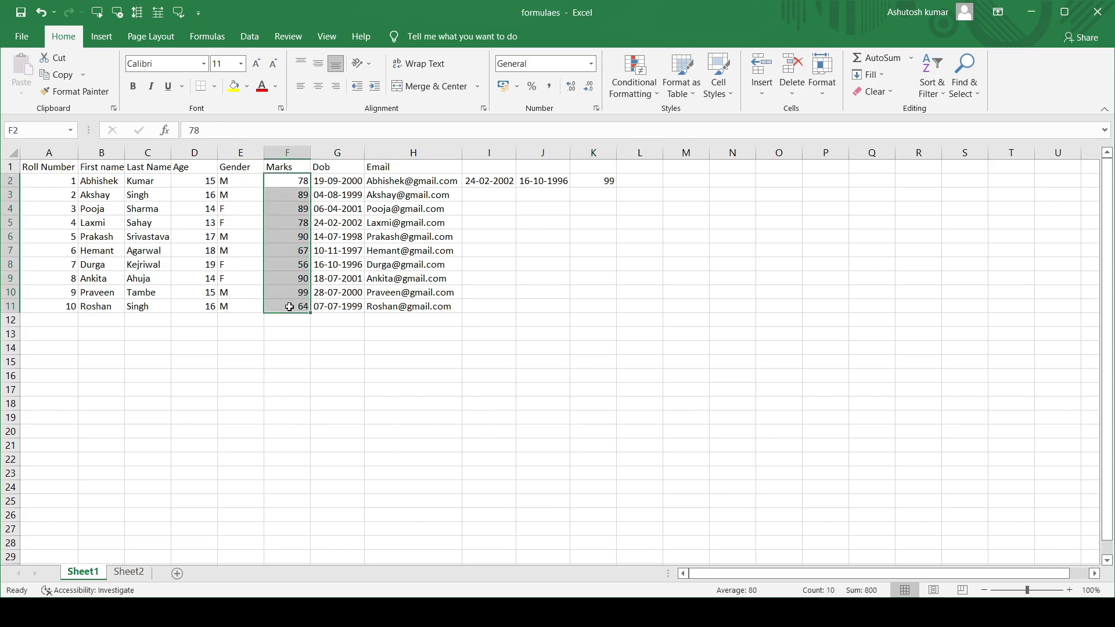
{"action": "left_click", "coordinate": [286, 299]}
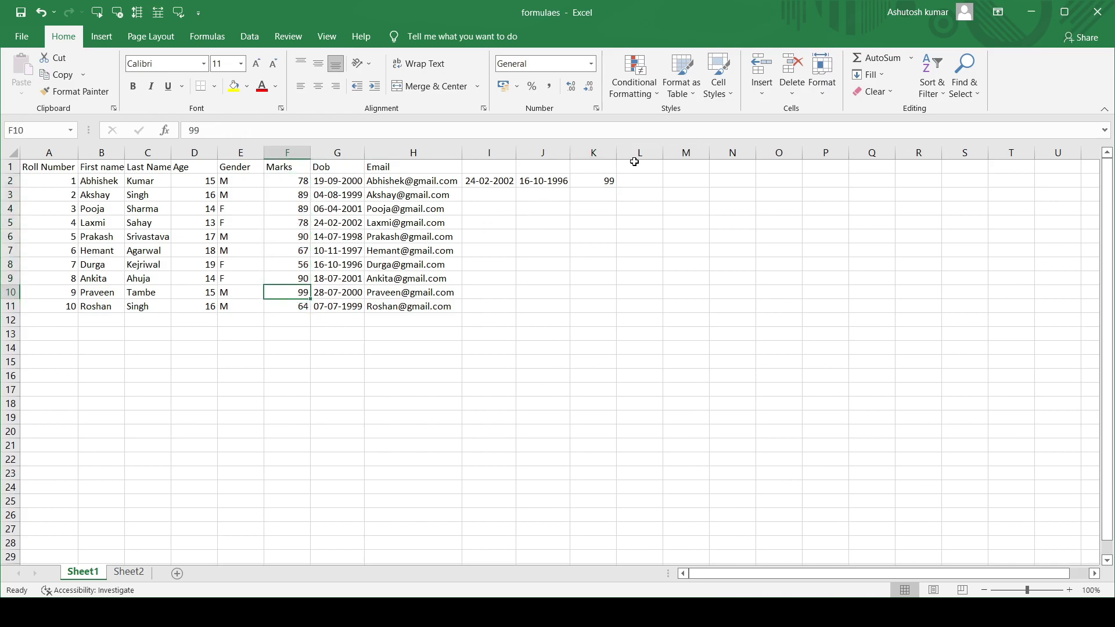
Step: Enter =MIN(F2:F11) in L2 for the lowest mark, 56, and recheck the marks range
{"action": "left_click", "coordinate": [648, 181]}
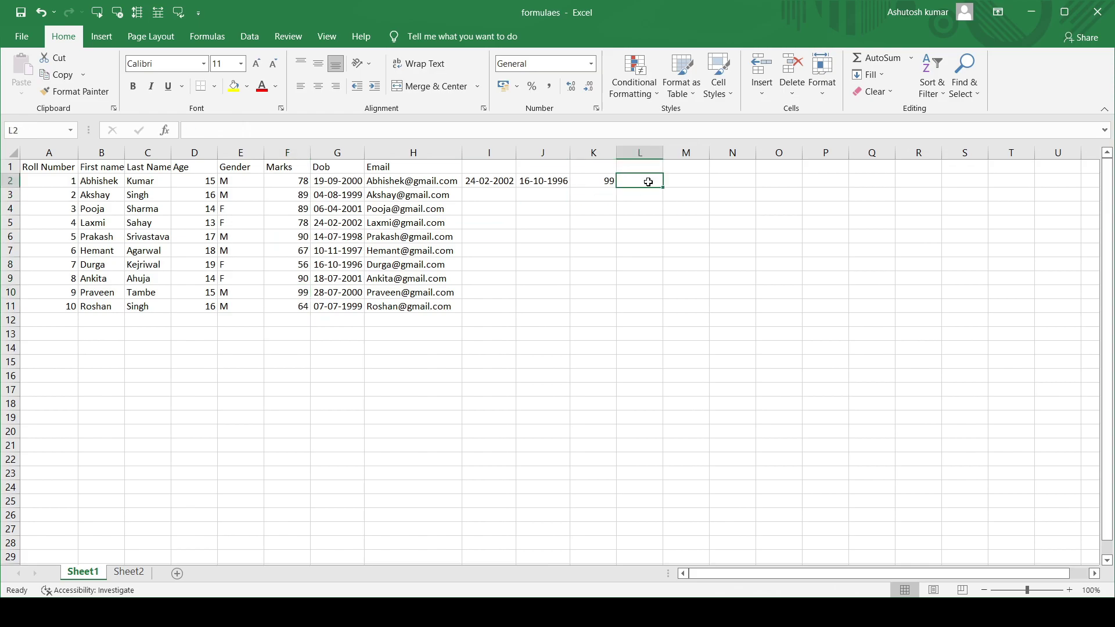
{"action": "type", "text": "=min("}
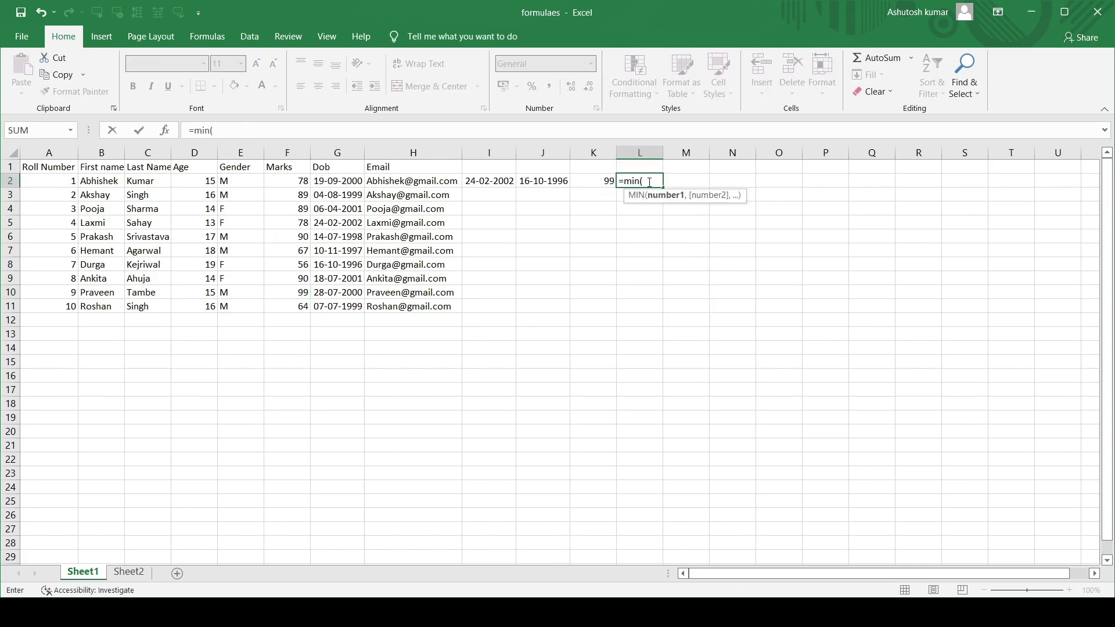
{"action": "left_click_drag", "start_coordinate": [299, 179], "coordinate": [291, 306]}
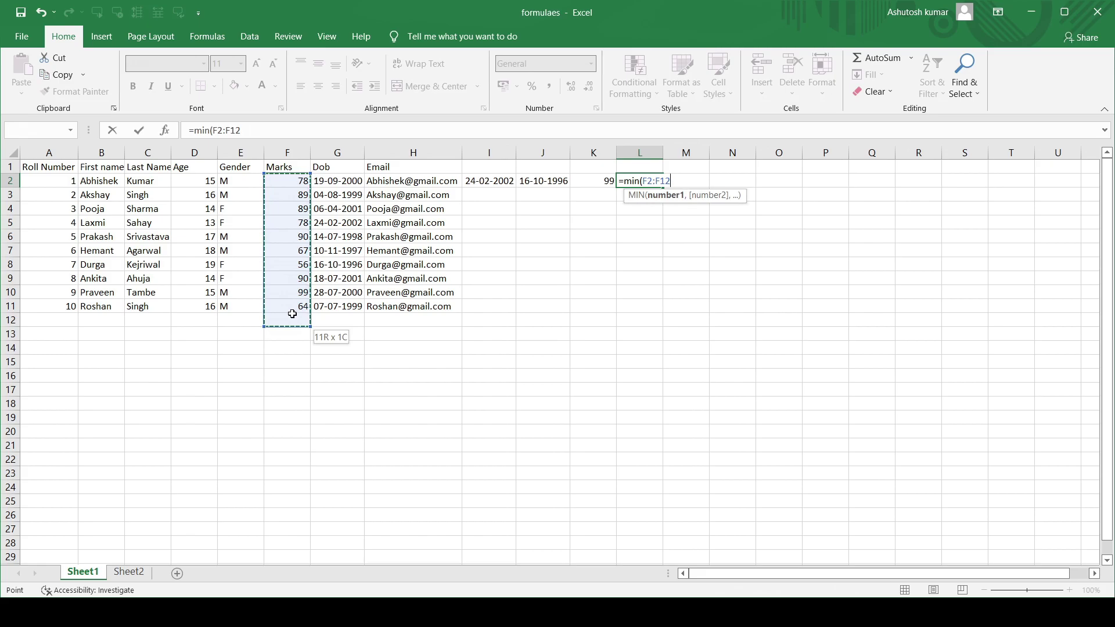
{"action": "type", "text": ")"}
{"action": "key", "text": "Return"}
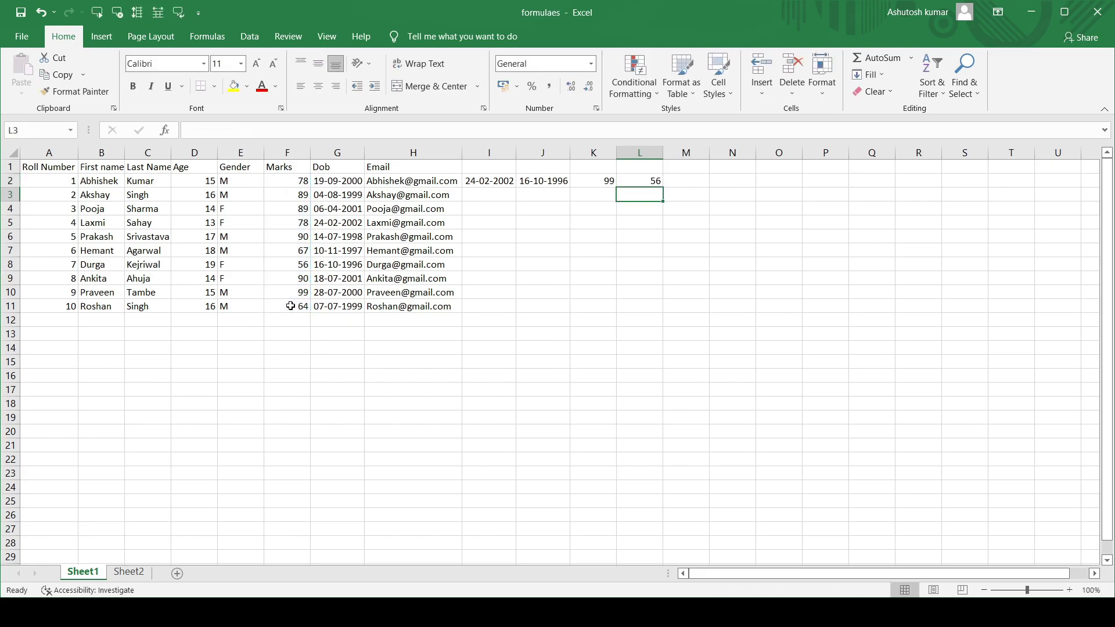
{"action": "left_click", "coordinate": [649, 181]}
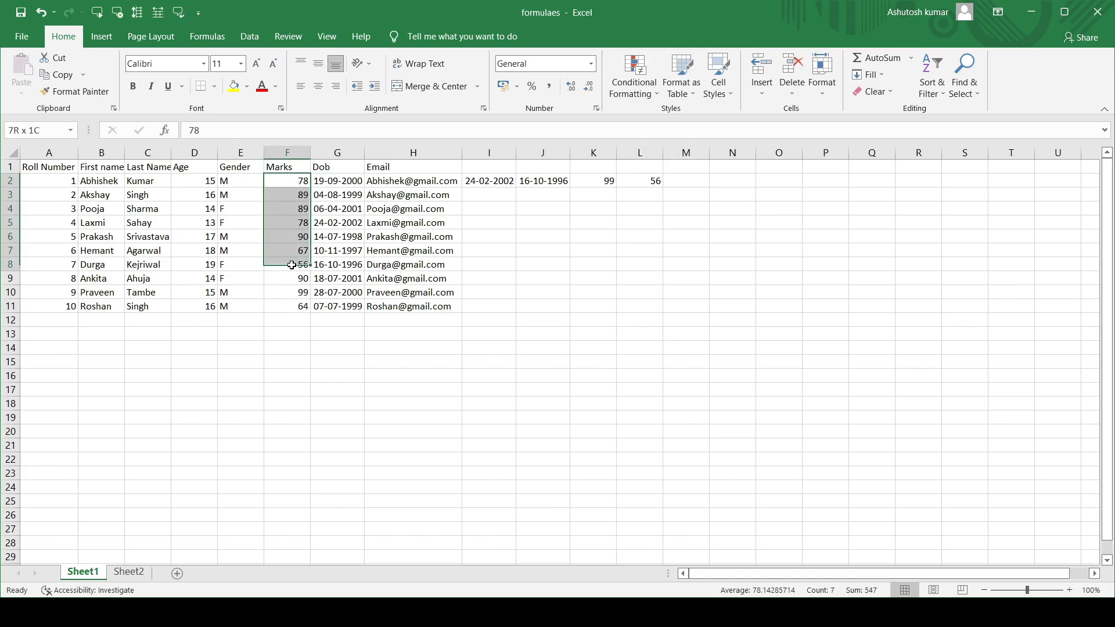
{"action": "left_click_drag", "start_coordinate": [296, 177], "coordinate": [287, 302]}
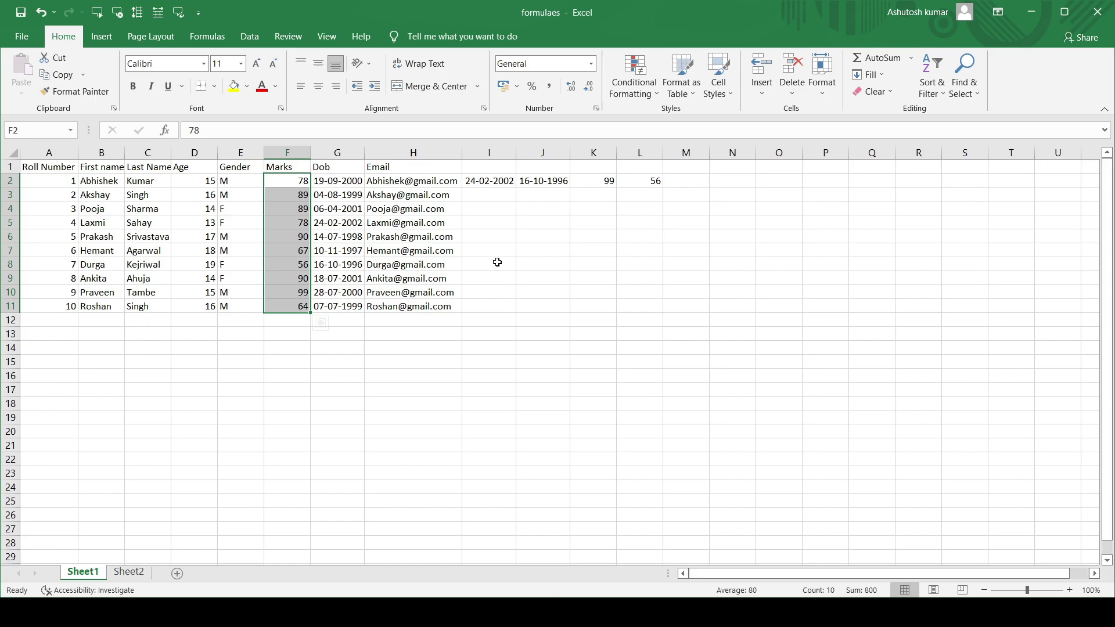
Step: Enter =LEN(B2) in M2, giving 8 for Abhishek
{"action": "left_click", "coordinate": [671, 182]}
{"action": "type", "text": "="}
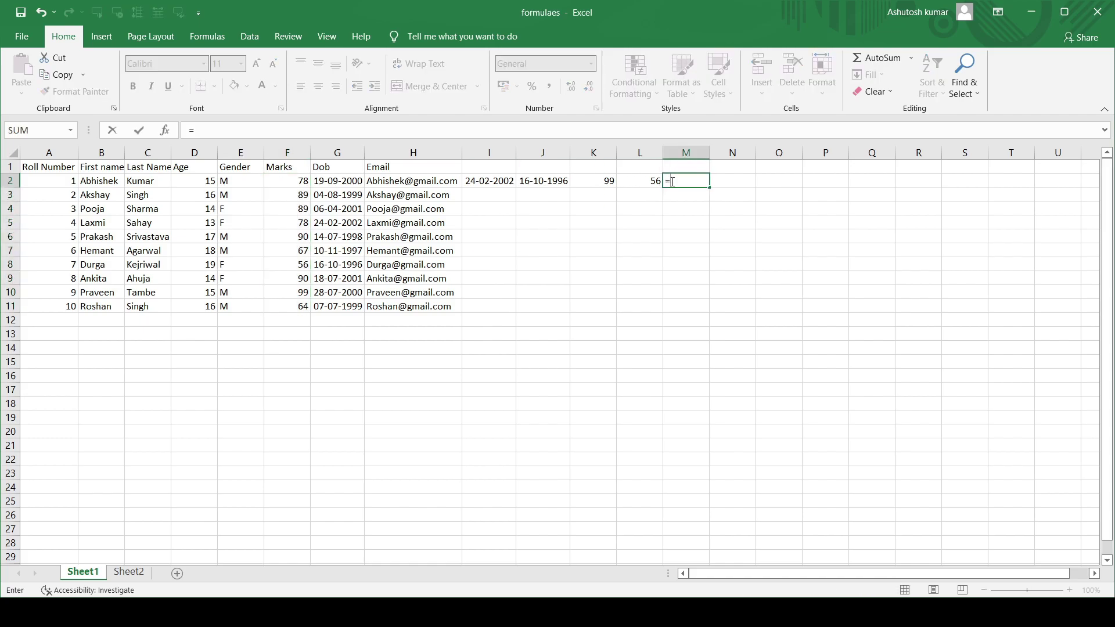
{"action": "type", "text": "len"}
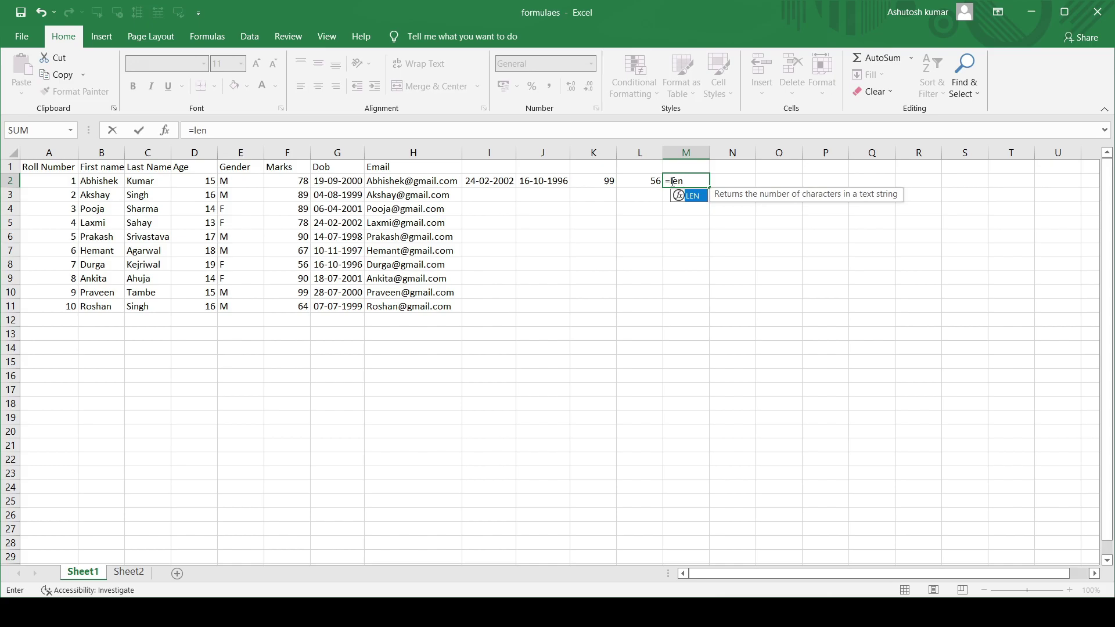
{"action": "type", "text": "("}
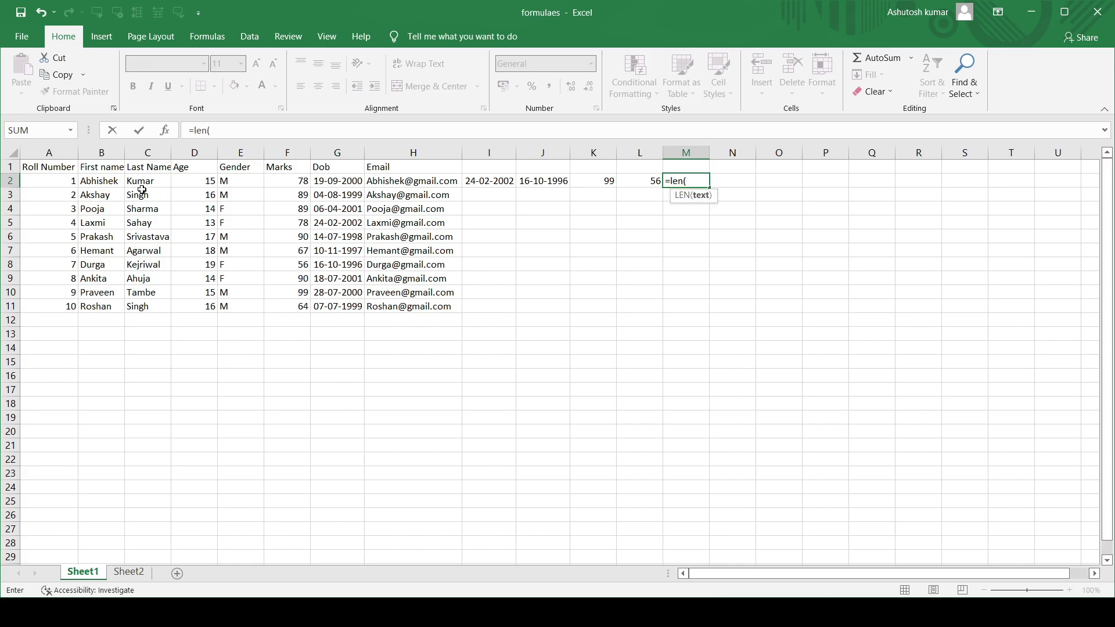
{"action": "left_click", "coordinate": [115, 180]}
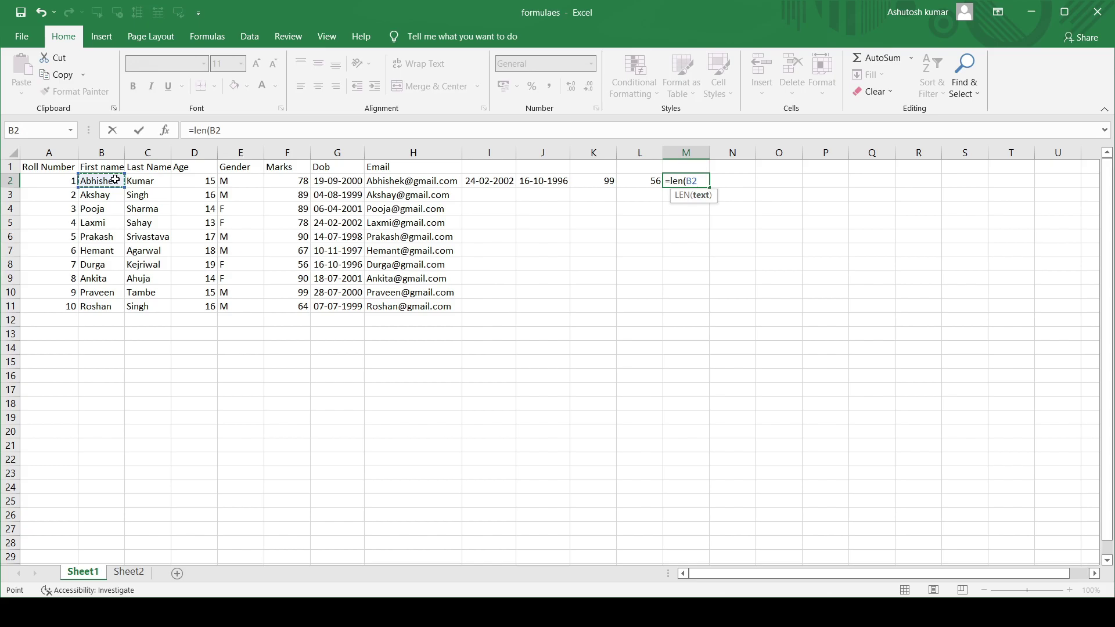
{"action": "type", "text": ")"}
{"action": "key", "text": "Return"}
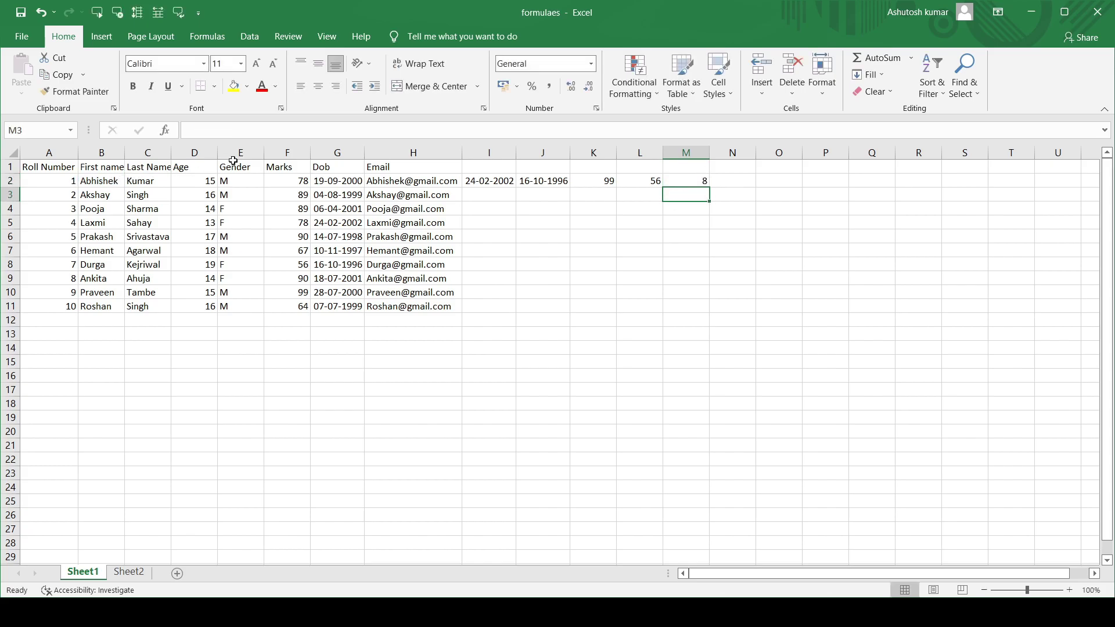
Step: Fill the LEN formula down to M11 and inspect the formulas in M2 and M3
{"action": "left_click", "coordinate": [697, 181]}
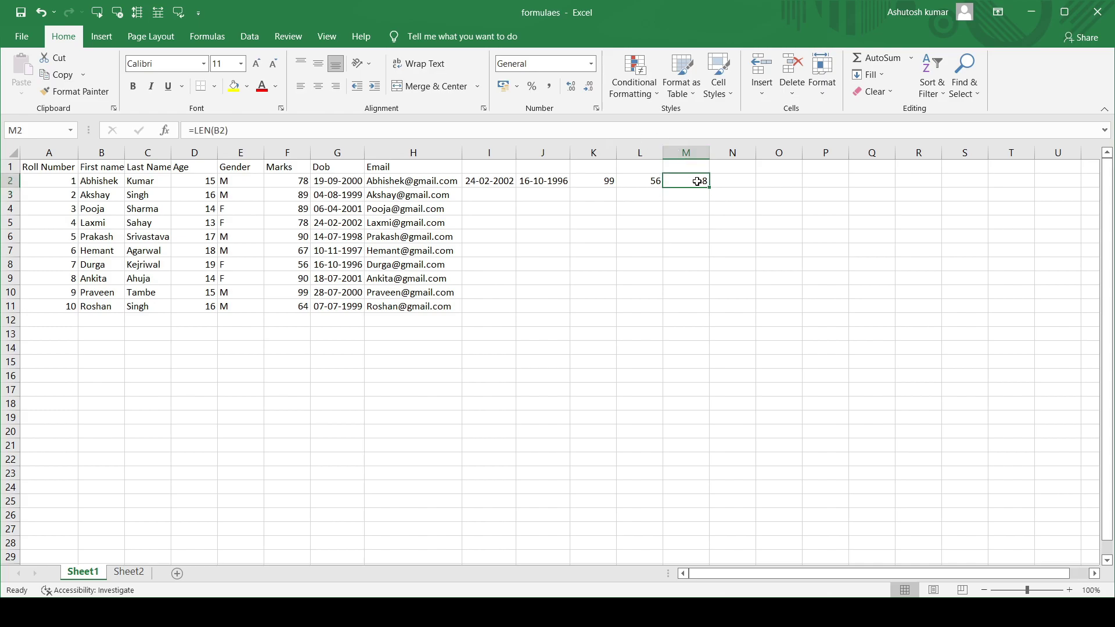
{"action": "left_click_drag", "start_coordinate": [708, 186], "coordinate": [702, 302]}
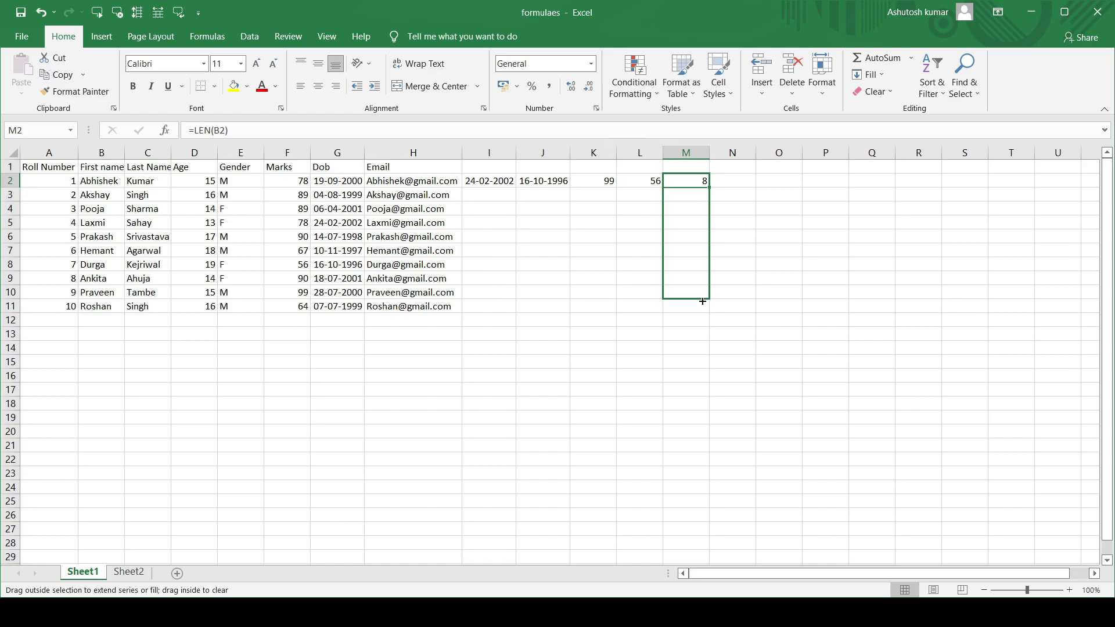
{"action": "left_click_drag", "start_coordinate": [703, 301], "coordinate": [702, 308]}
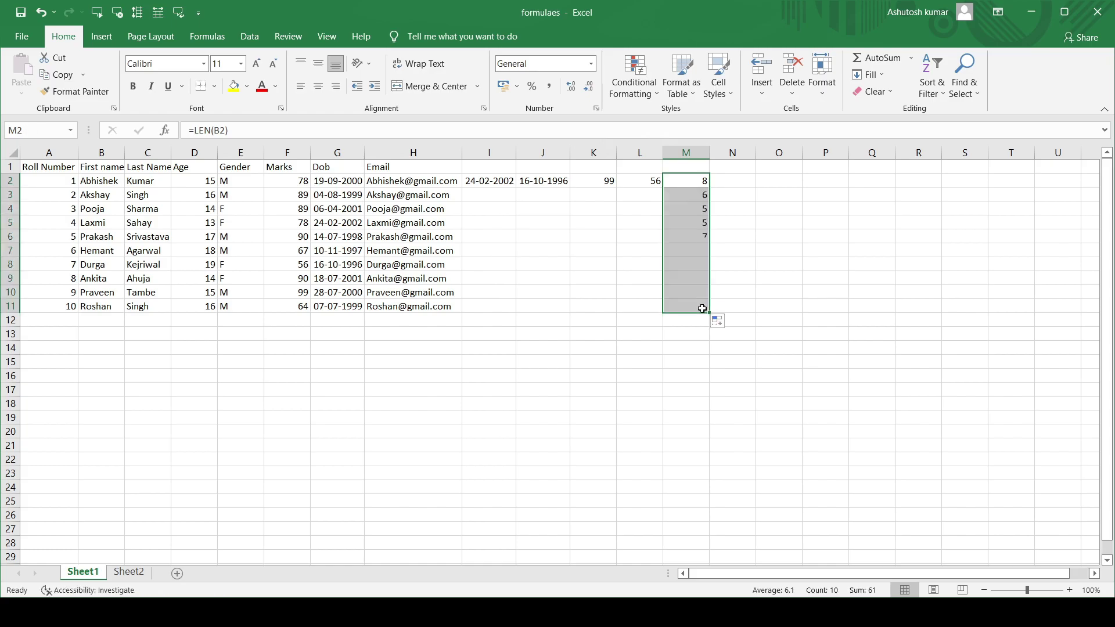
{"action": "left_click", "coordinate": [765, 197]}
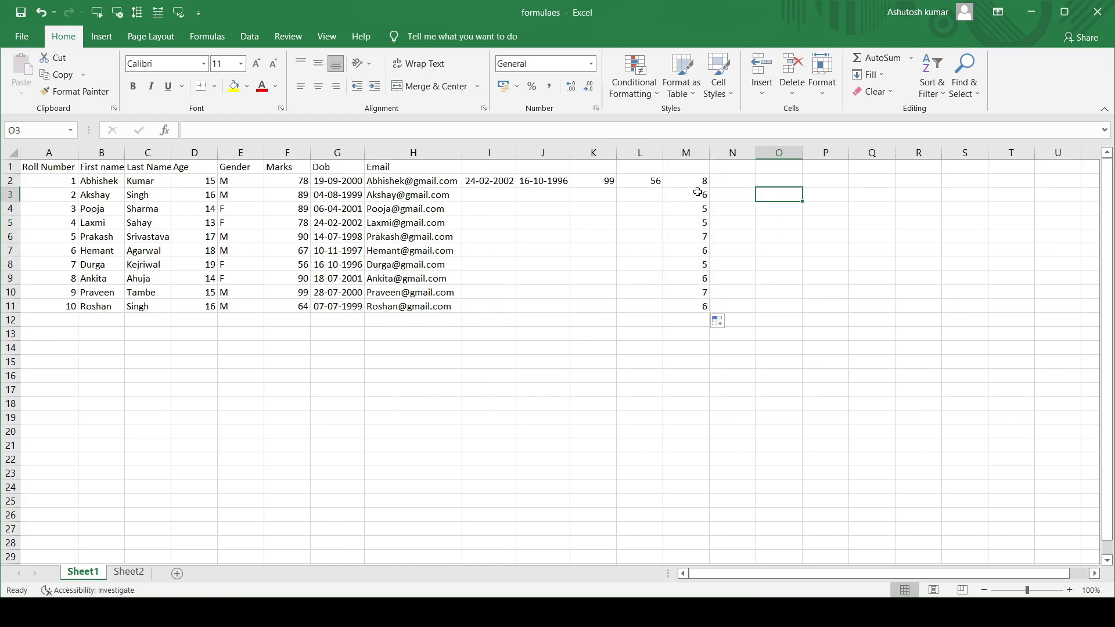
{"action": "left_click", "coordinate": [690, 182]}
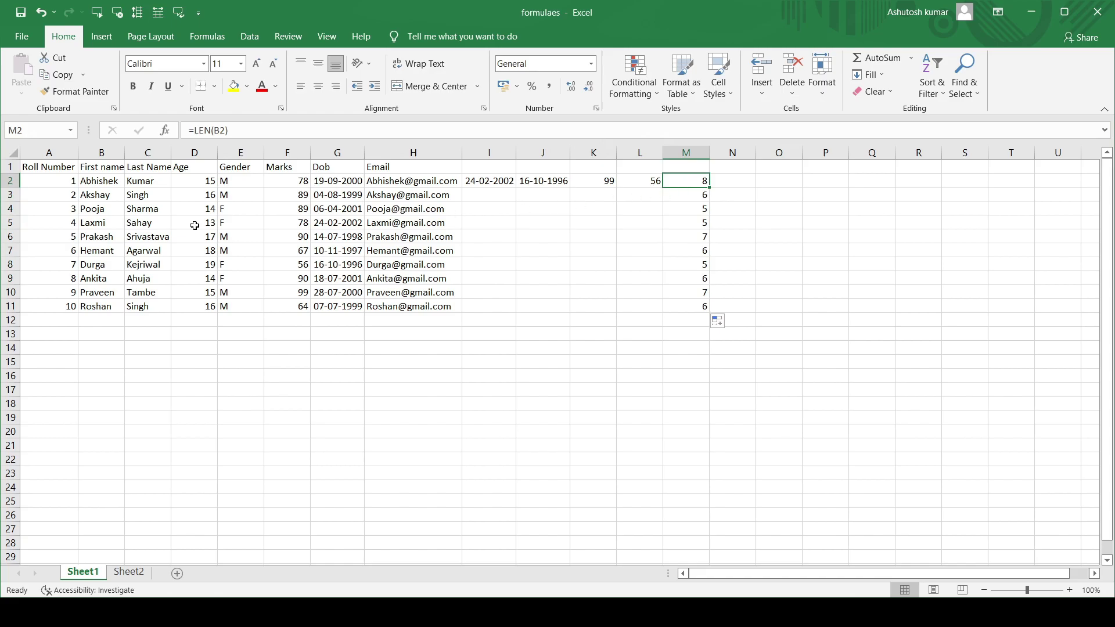
{"action": "left_click", "coordinate": [83, 184]}
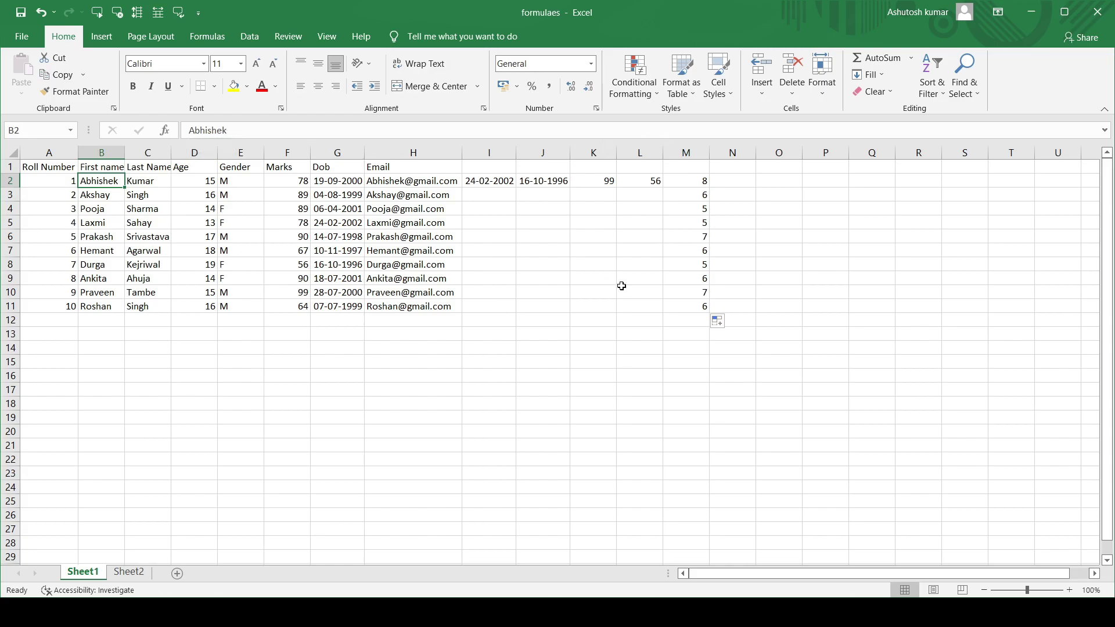
{"action": "left_click", "coordinate": [700, 194]}
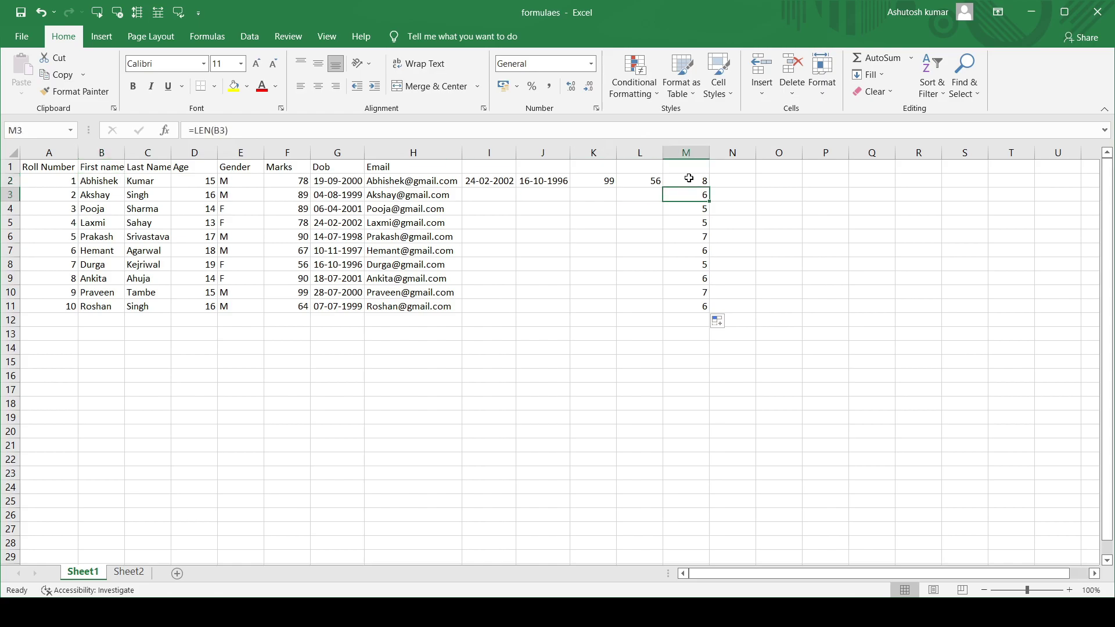
{"action": "left_click", "coordinate": [680, 178]}
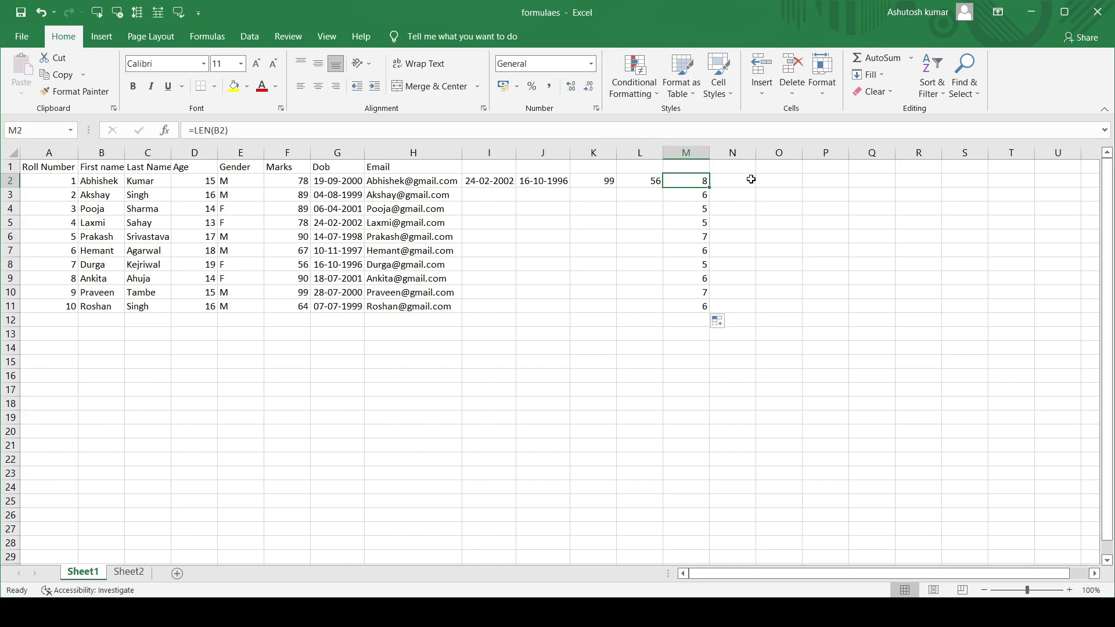
{"action": "left_click", "coordinate": [751, 179]}
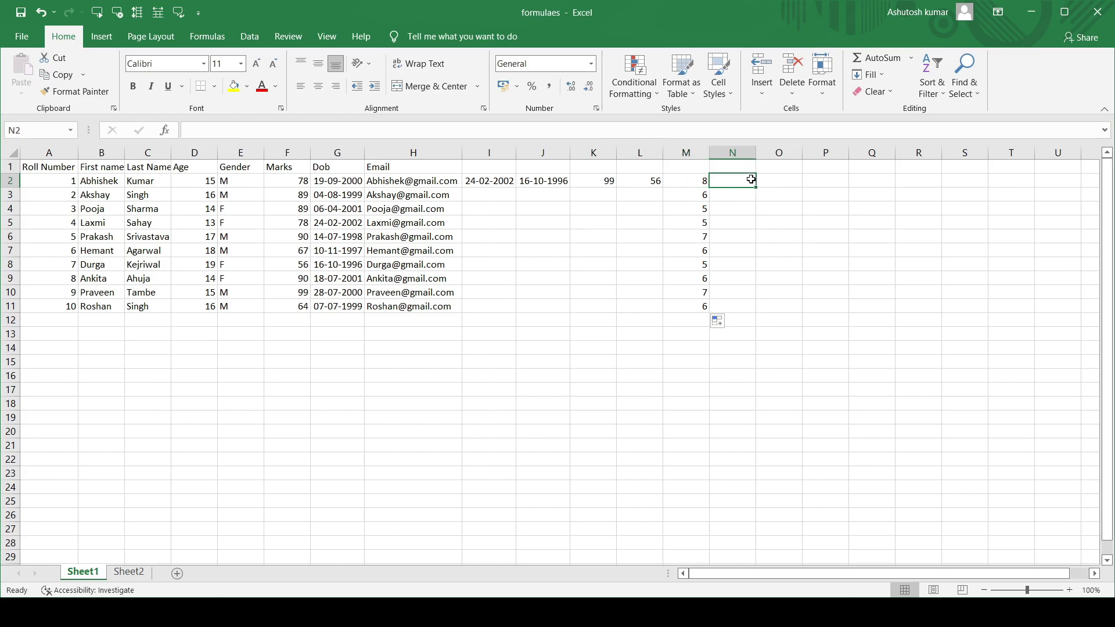
{"action": "type", "text": "=len("}
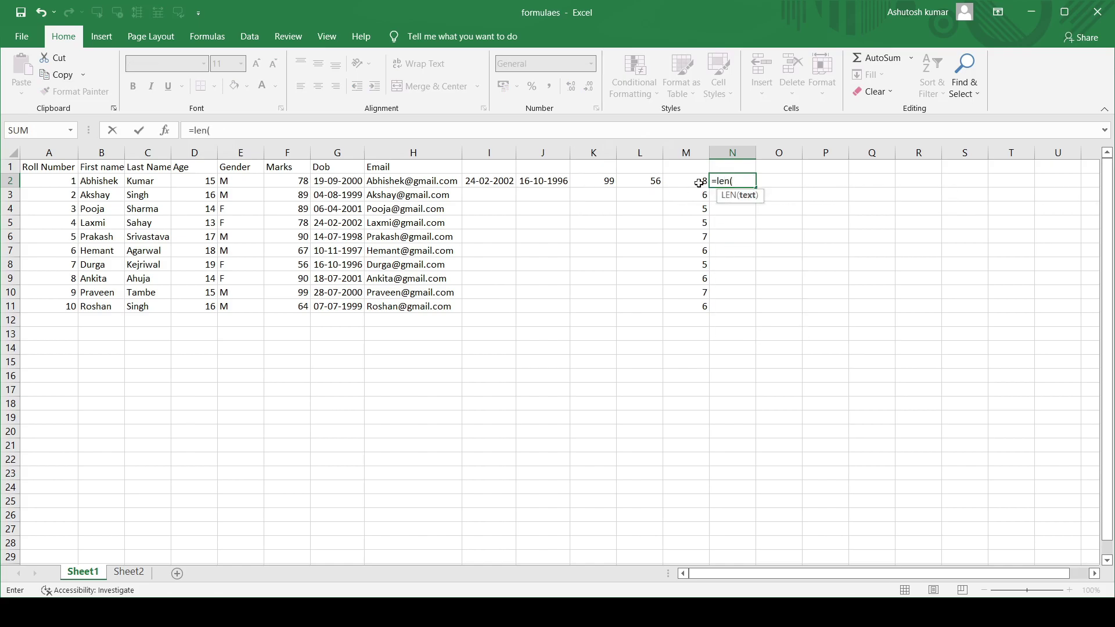
{"action": "left_click", "coordinate": [191, 179]}
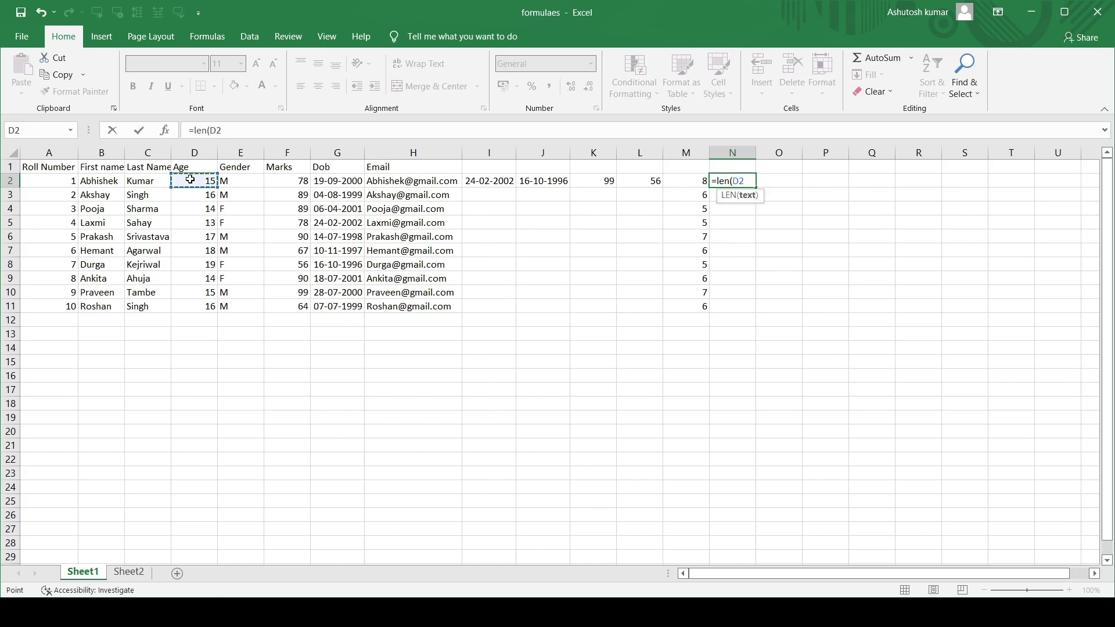
{"action": "type", "text": ")"}
{"action": "key", "text": "Return"}
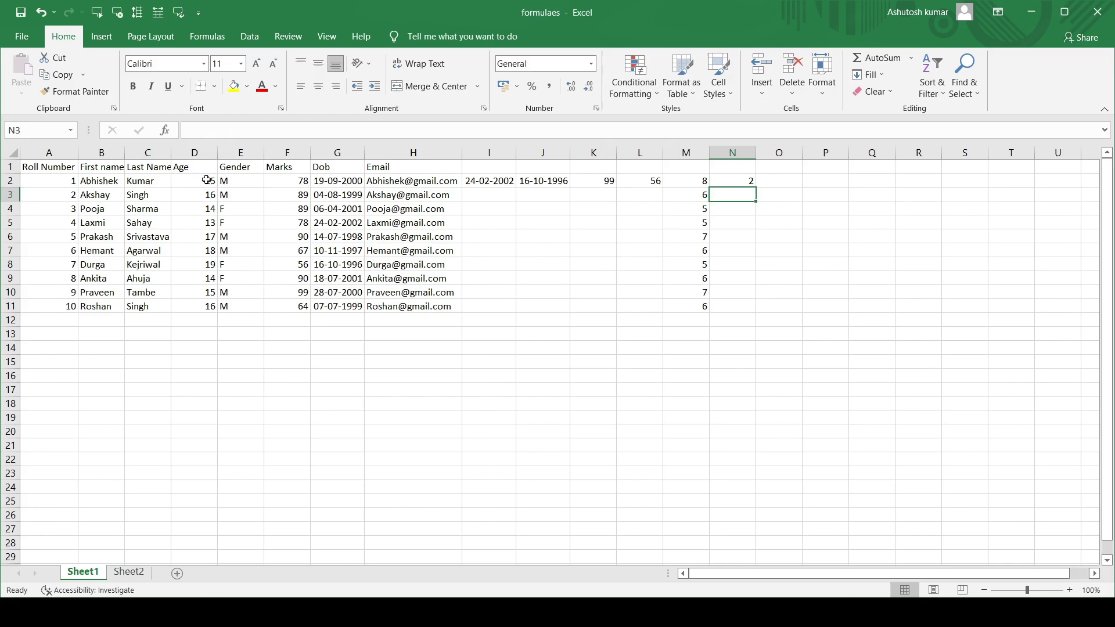
{"action": "left_click", "coordinate": [206, 180]}
{"action": "left_click", "coordinate": [195, 153]}
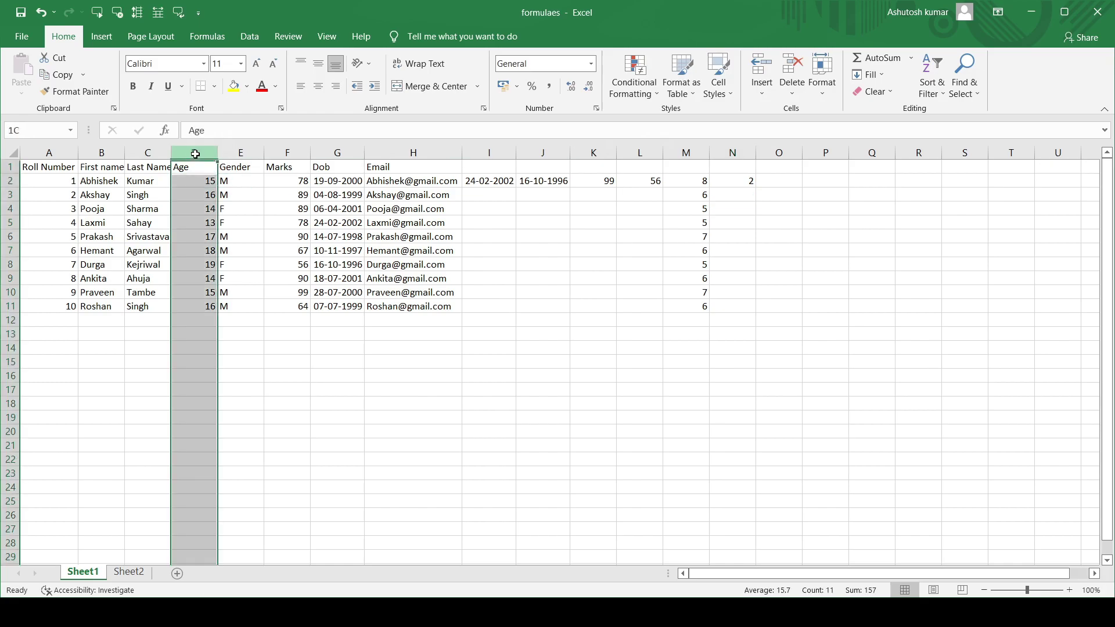
{"action": "left_click", "coordinate": [745, 184]}
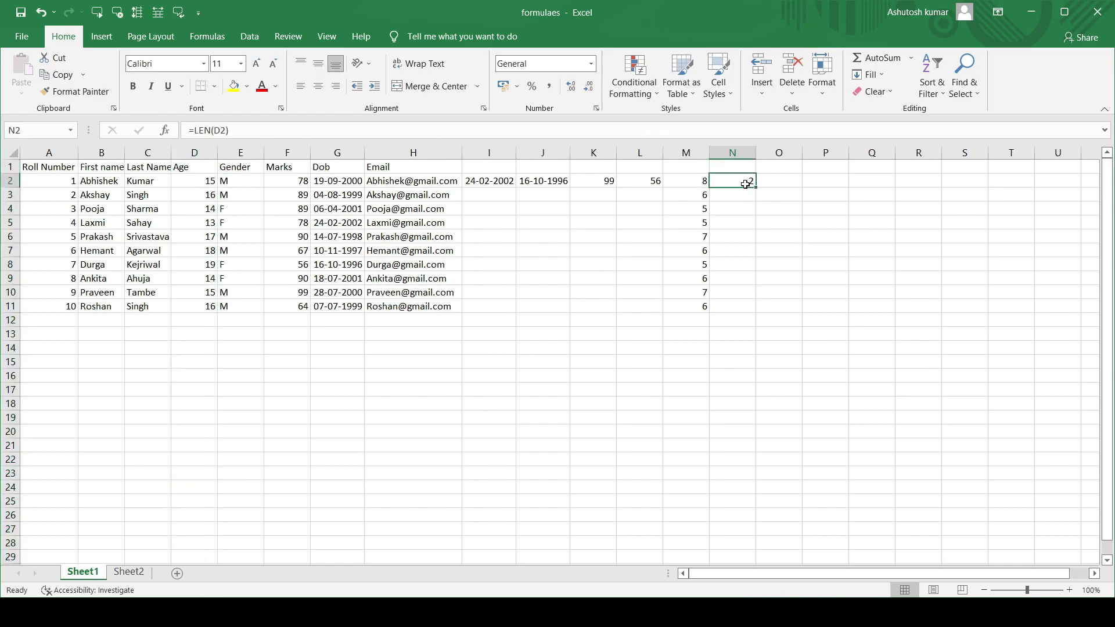
{"action": "key", "text": "BackSpace"}
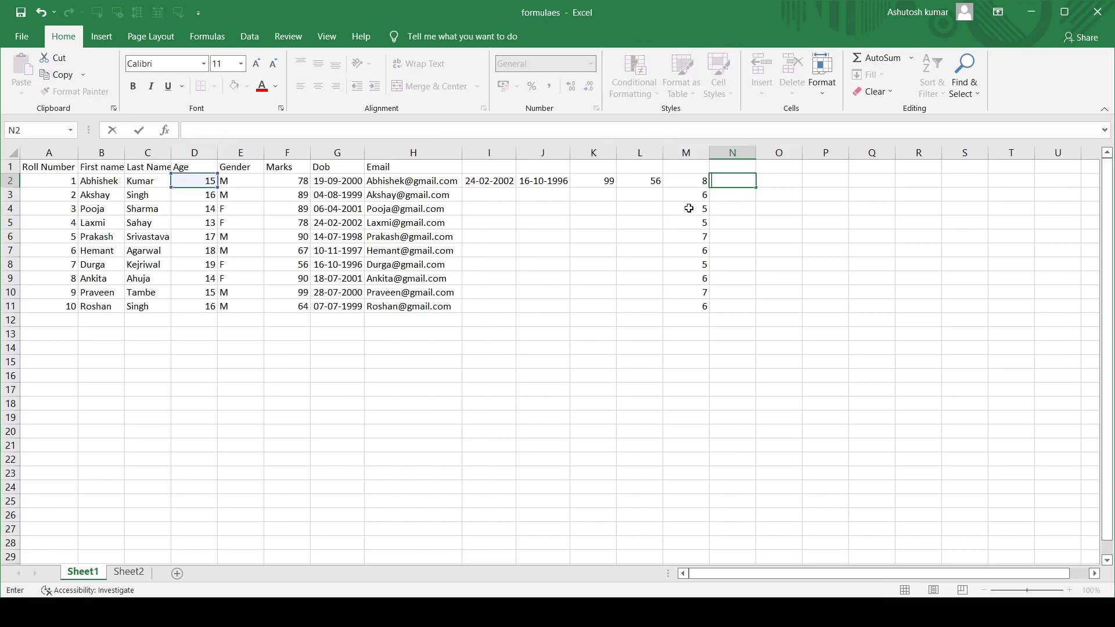
{"action": "left_click", "coordinate": [294, 276]}
Step: Enter =RIGHT(B2,3) in N2, giving hek from the first name
{"action": "left_click", "coordinate": [196, 182]}
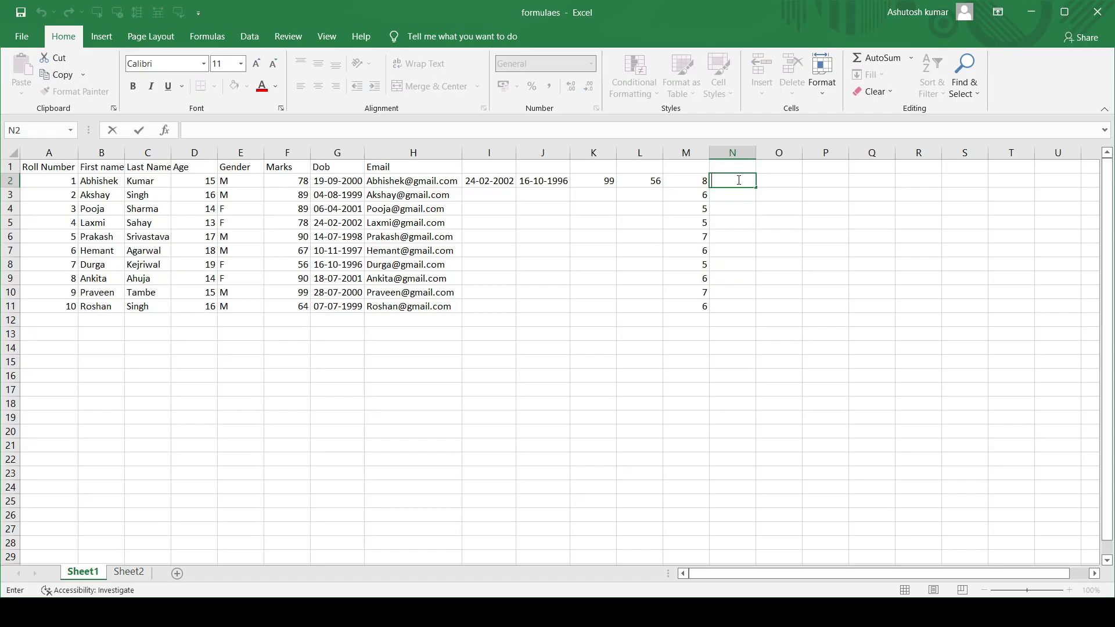
{"action": "type", "text": "=right"}
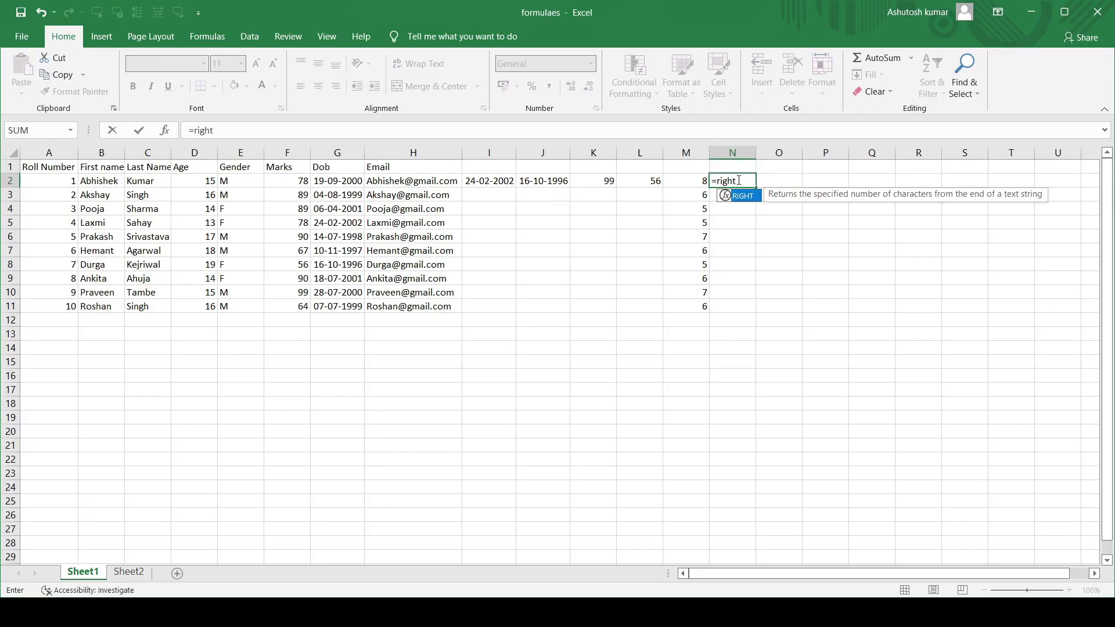
{"action": "type", "text": "("}
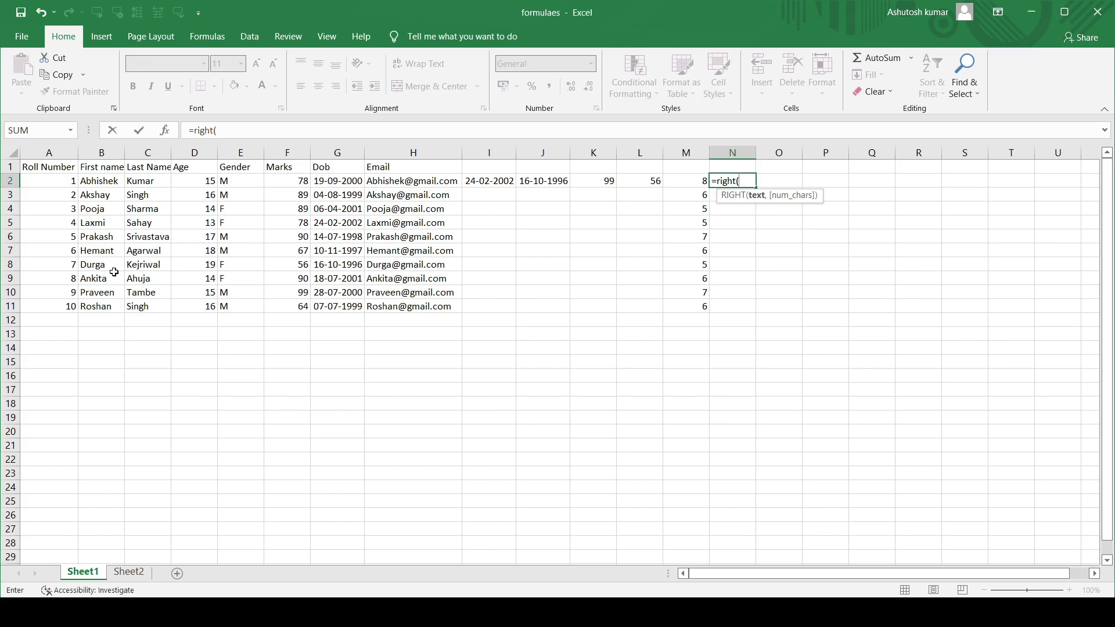
{"action": "left_click", "coordinate": [104, 181]}
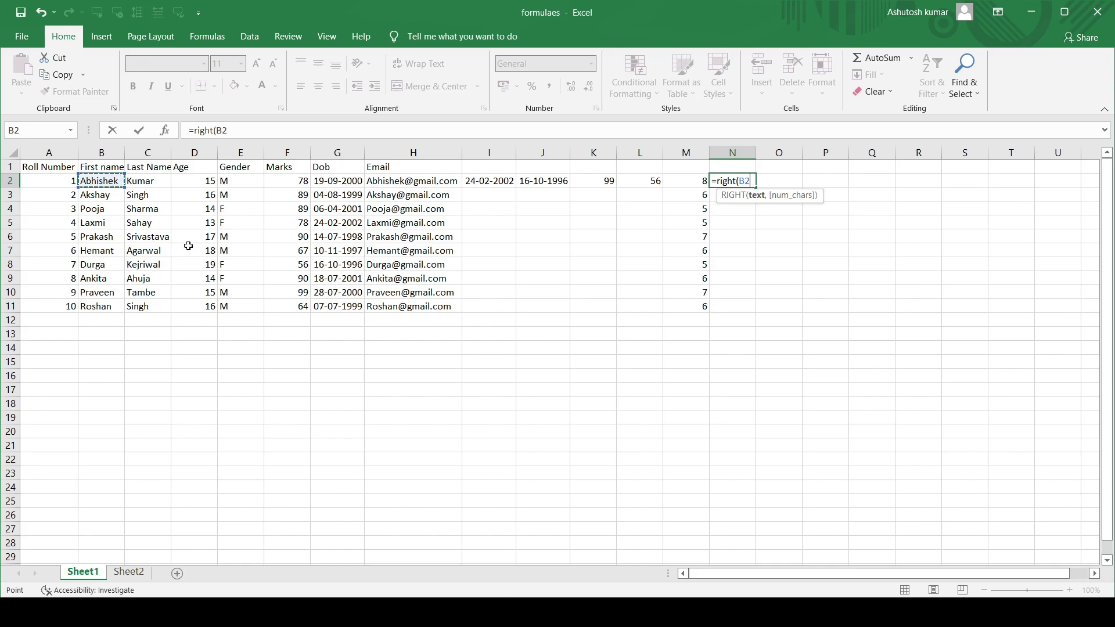
{"action": "type", "text": ","}
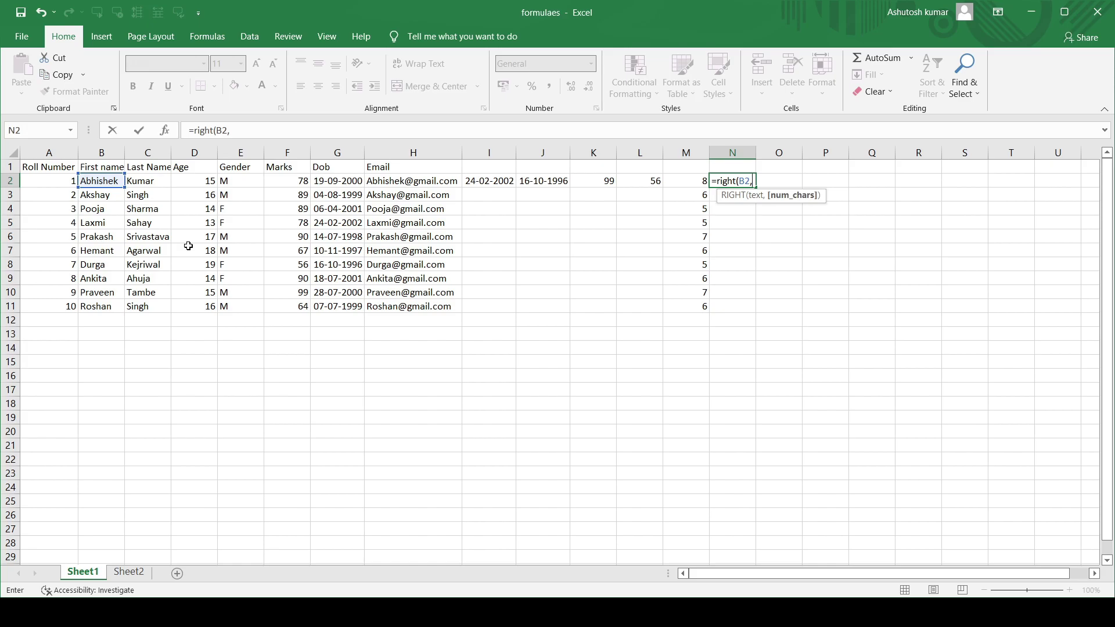
{"action": "type", "text": "3)"}
{"action": "key", "text": "Return"}
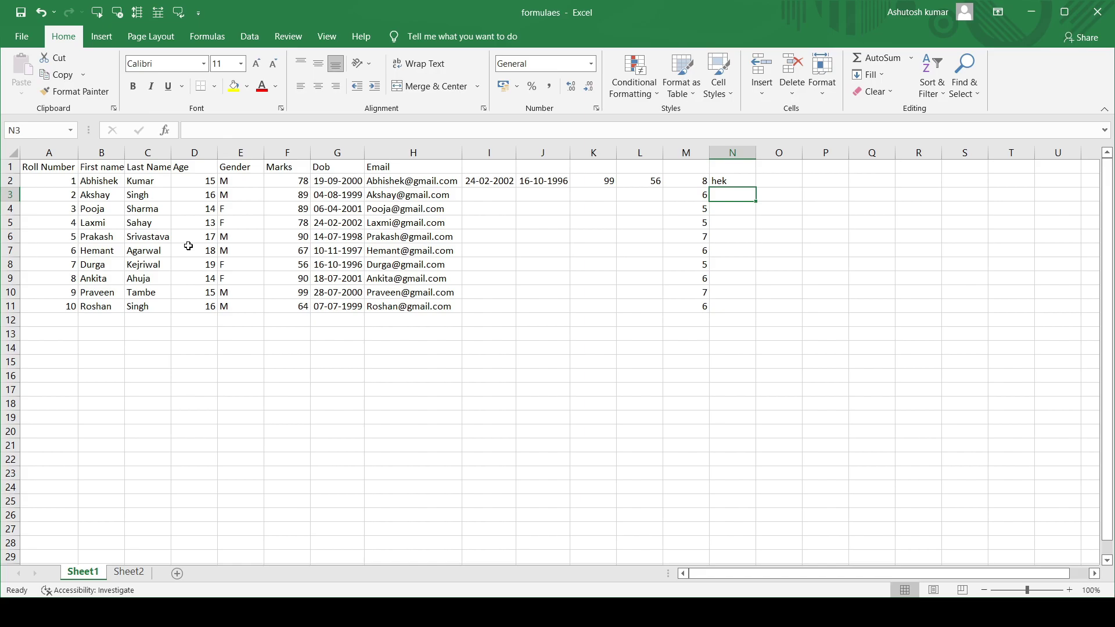
Step: Fill the RIGHT formula down to N11, compare with names in B3 and B8, and begin =LEFT( in O2
{"action": "left_click", "coordinate": [723, 180]}
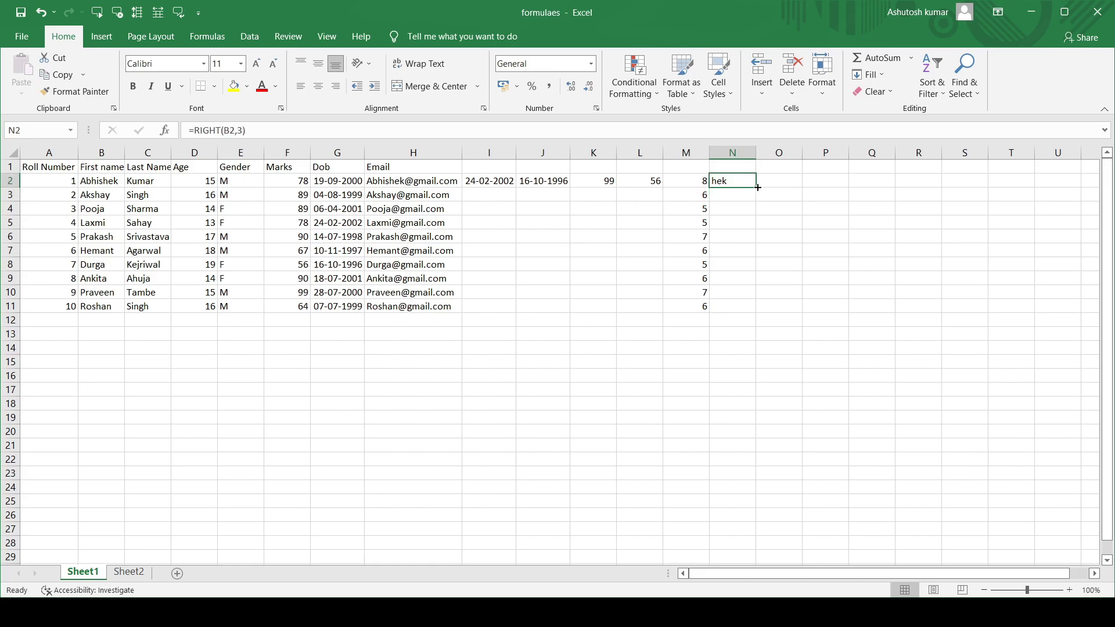
{"action": "left_click_drag", "start_coordinate": [757, 187], "coordinate": [758, 311]}
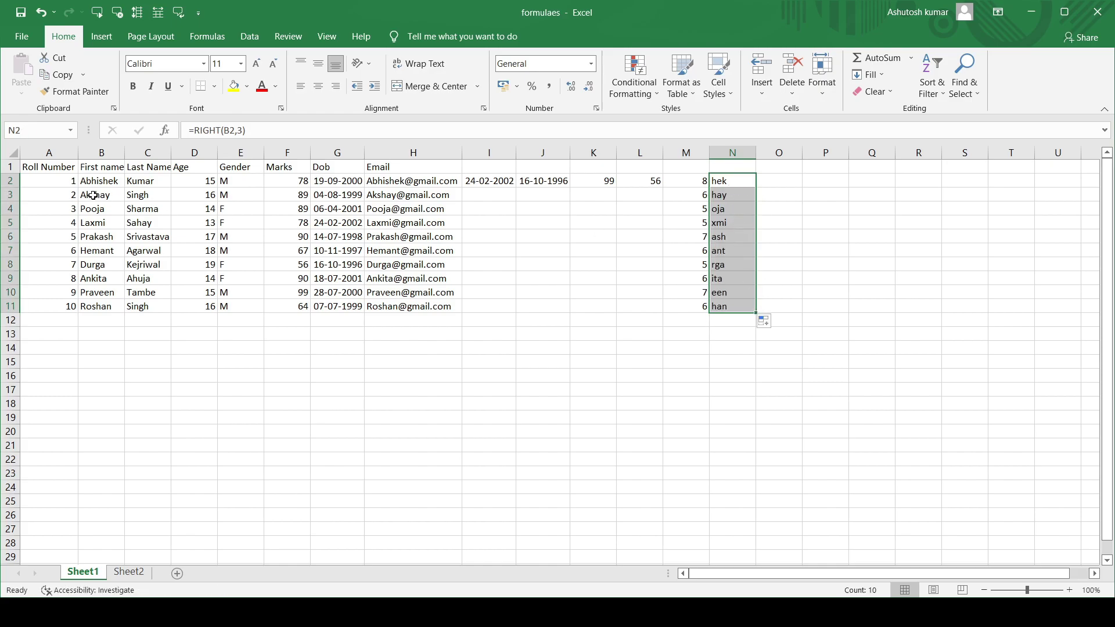
{"action": "left_click", "coordinate": [93, 195]}
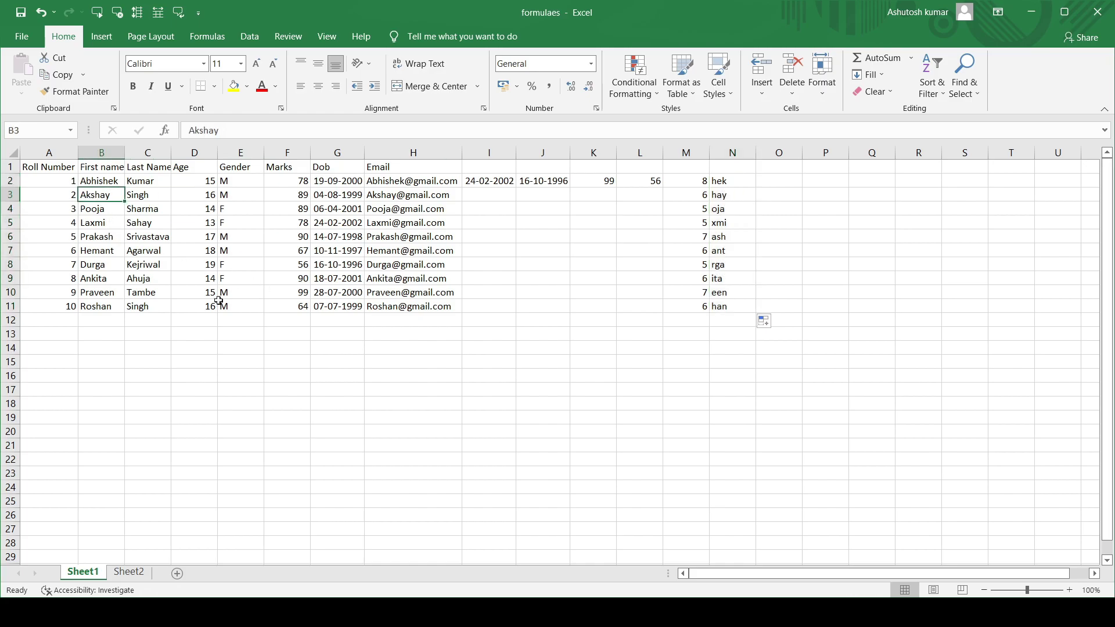
{"action": "left_click", "coordinate": [105, 264]}
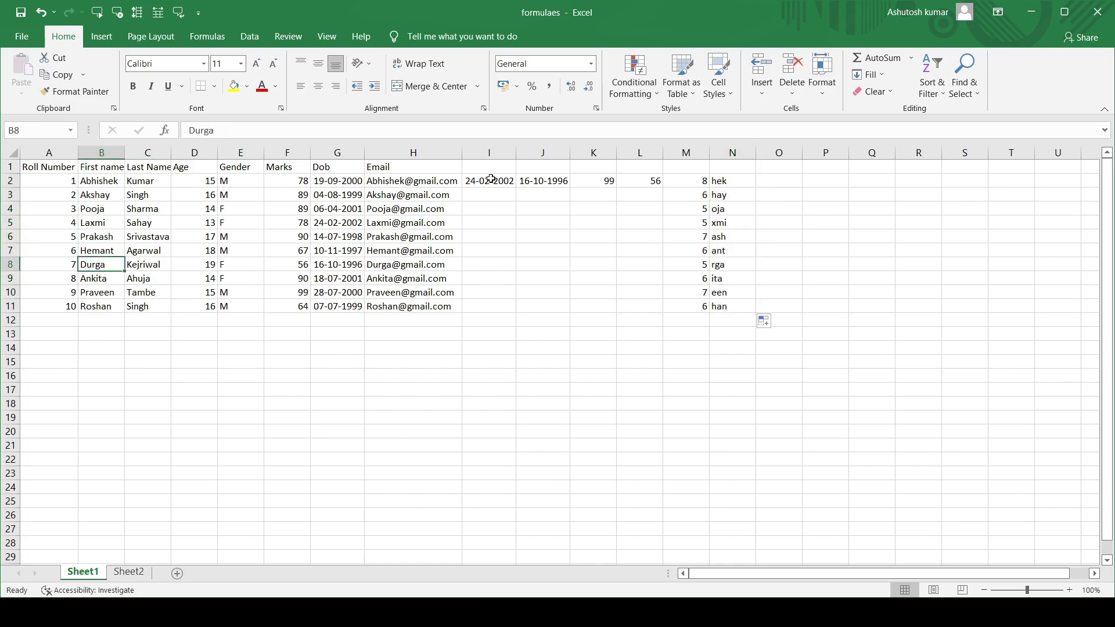
{"action": "left_click", "coordinate": [780, 178]}
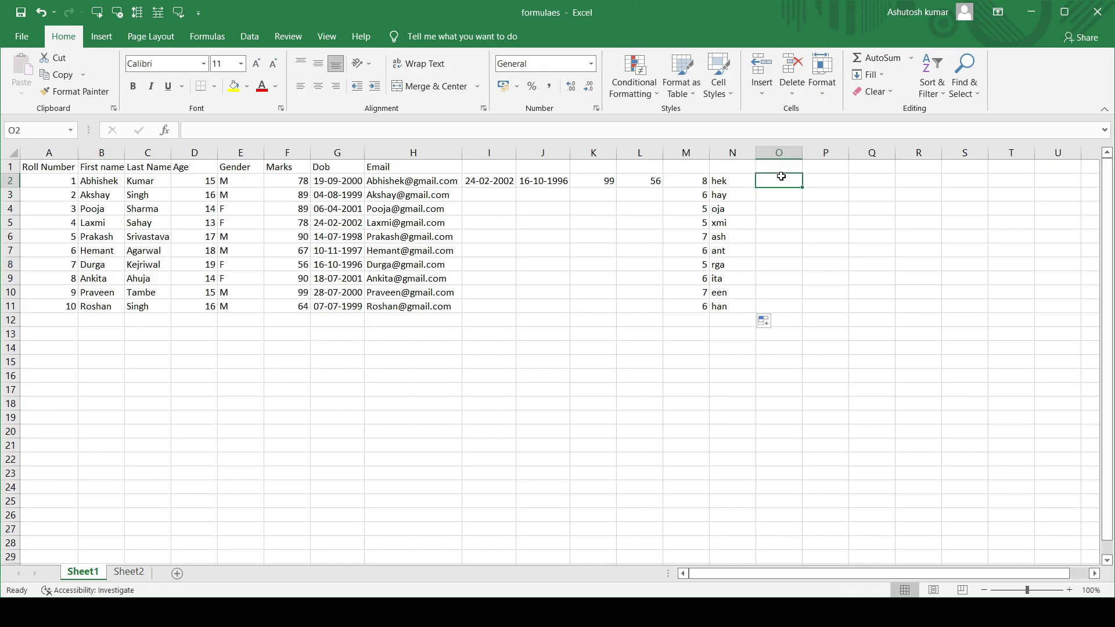
{"action": "type", "text": "="}
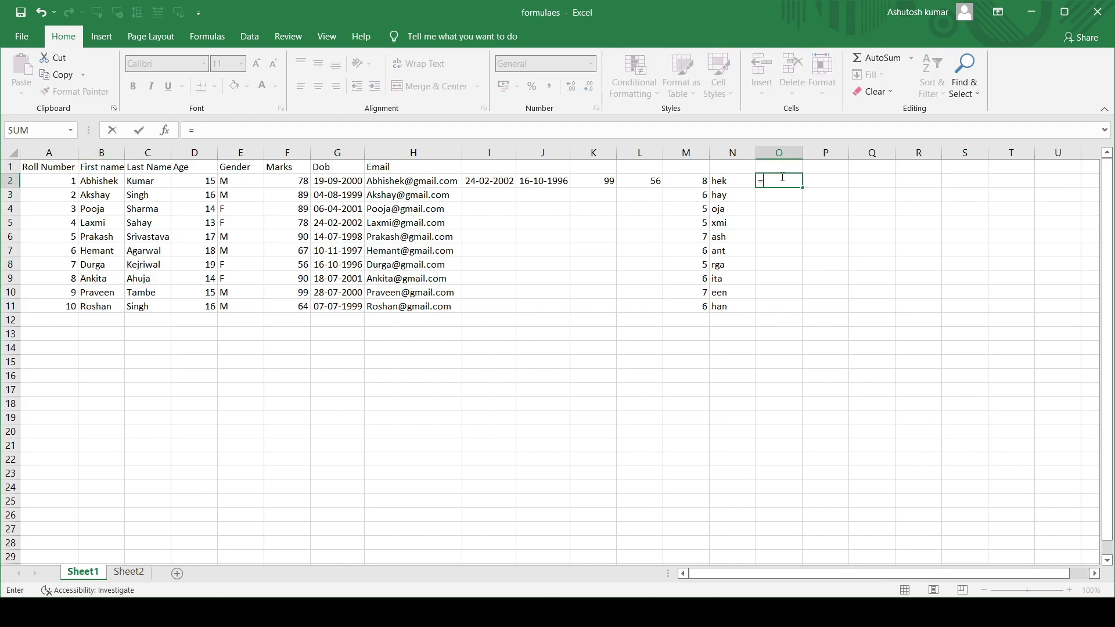
{"action": "type", "text": "left"}
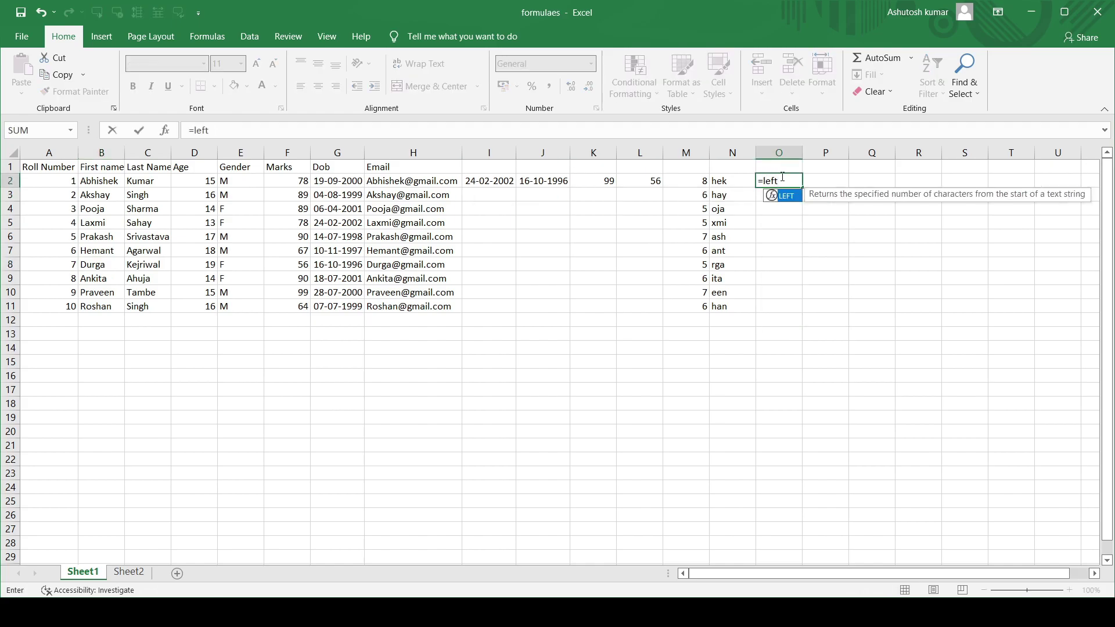
{"action": "type", "text": "("}
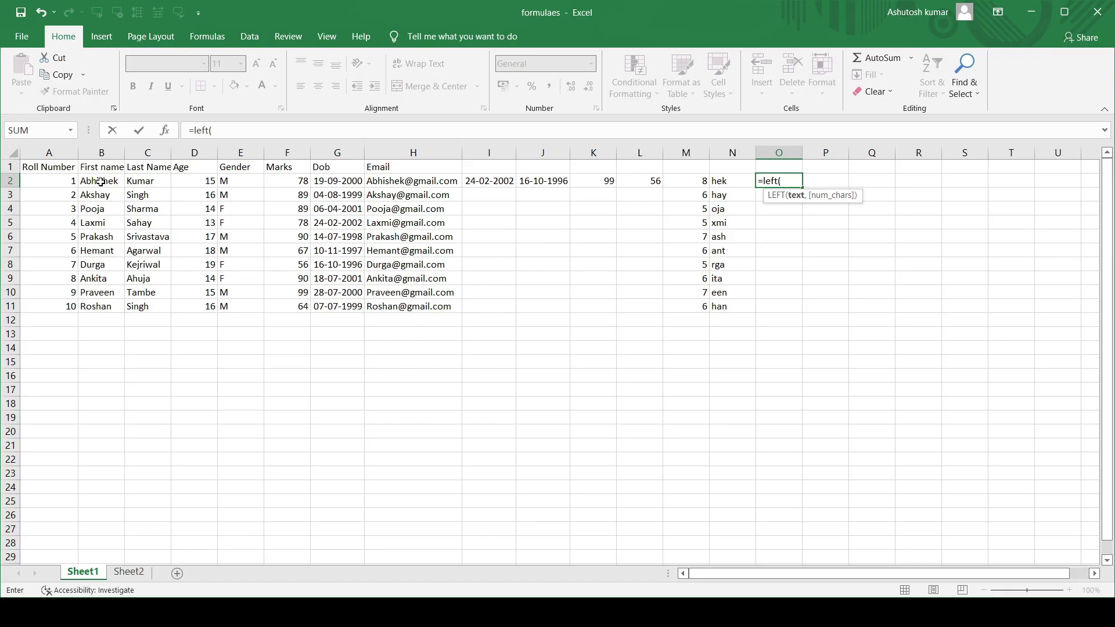
Step: Complete =LEFT(B2,2) in O2 and fill it down to O11
{"action": "left_click", "coordinate": [101, 182]}
{"action": "type", "text": ","}
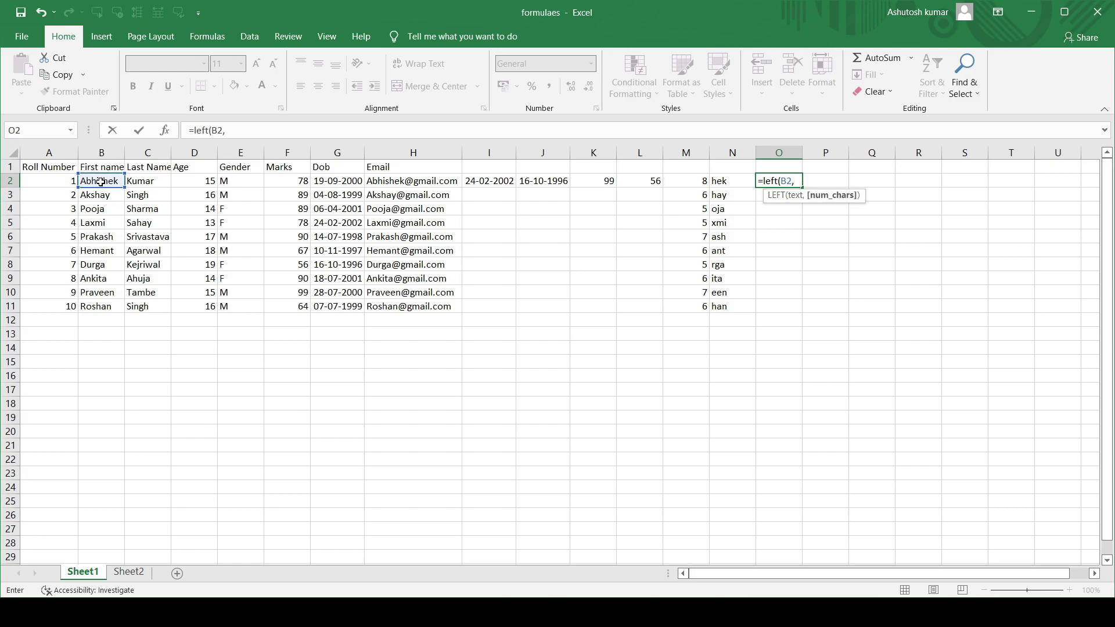
{"action": "type", "text": "2"}
{"action": "type", "text": ")"}
{"action": "key", "text": "Return"}
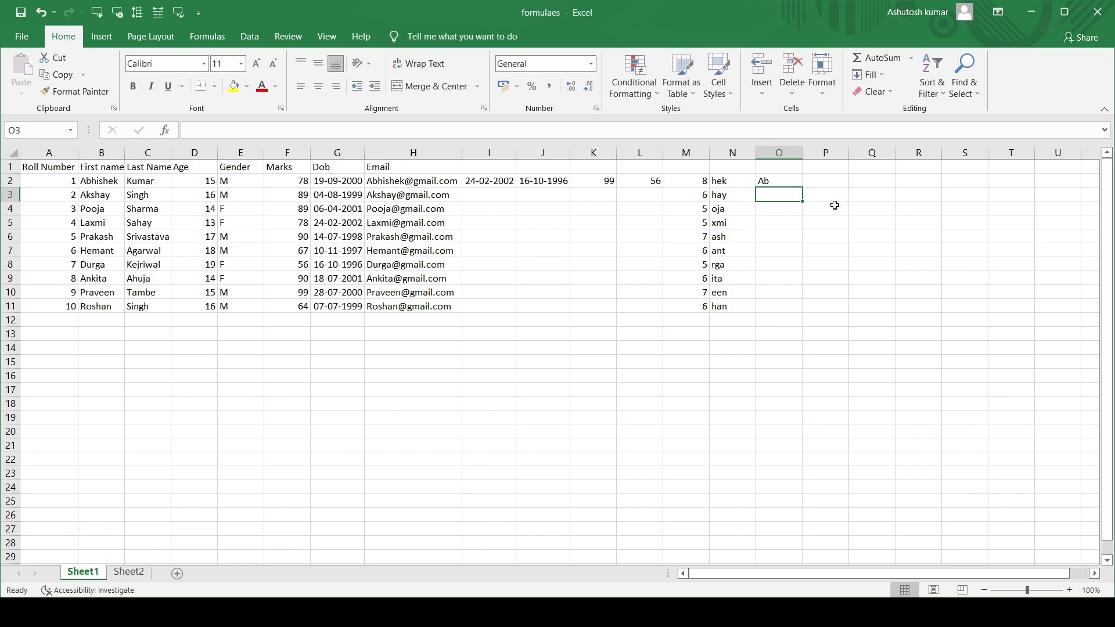
{"action": "left_click", "coordinate": [781, 182]}
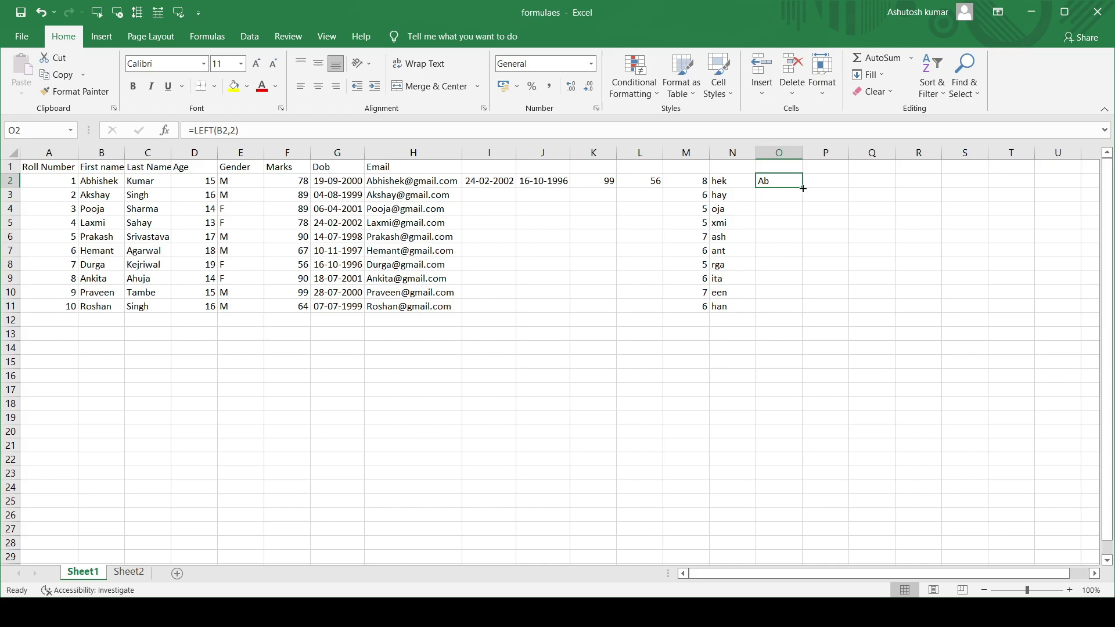
{"action": "left_click_drag", "start_coordinate": [803, 184], "coordinate": [796, 311]}
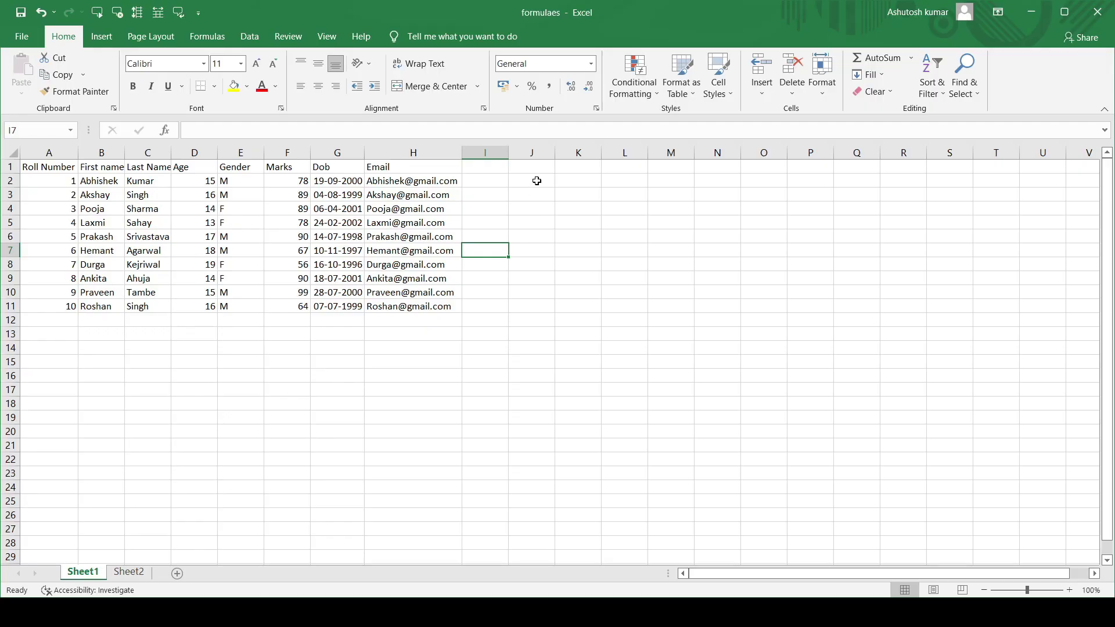
{"action": "left_click", "coordinate": [532, 181]}
Step: Enter =RIGHT(G2,4) in J2 and fill it down to J11, giving values like 6788
{"action": "type", "text": "="}
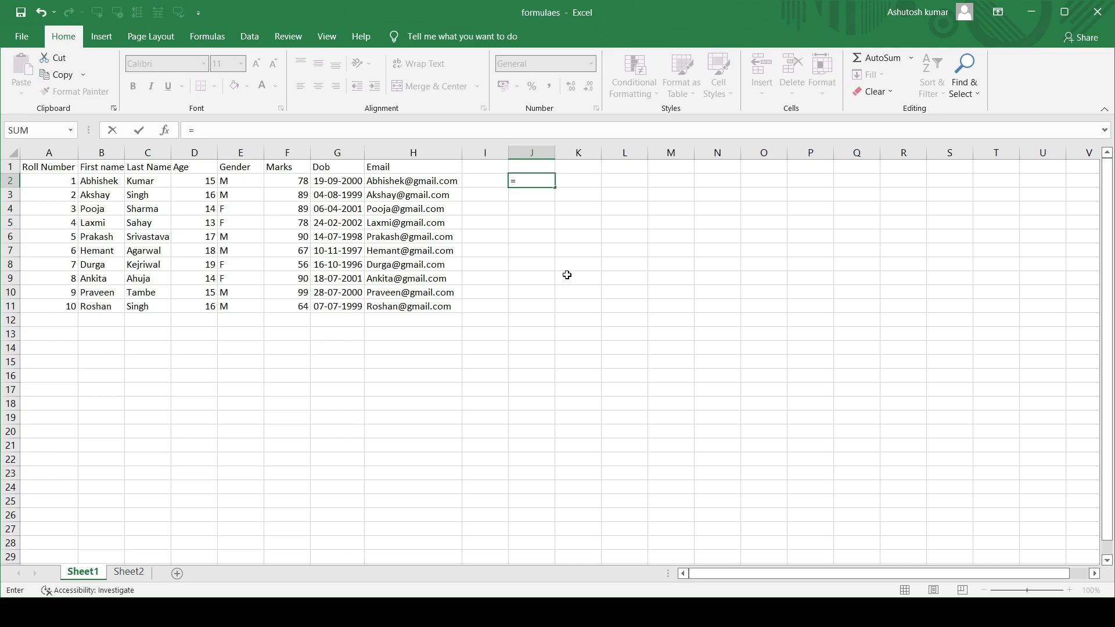
{"action": "type", "text": "left"}
{"action": "key", "text": "BackSpace"}
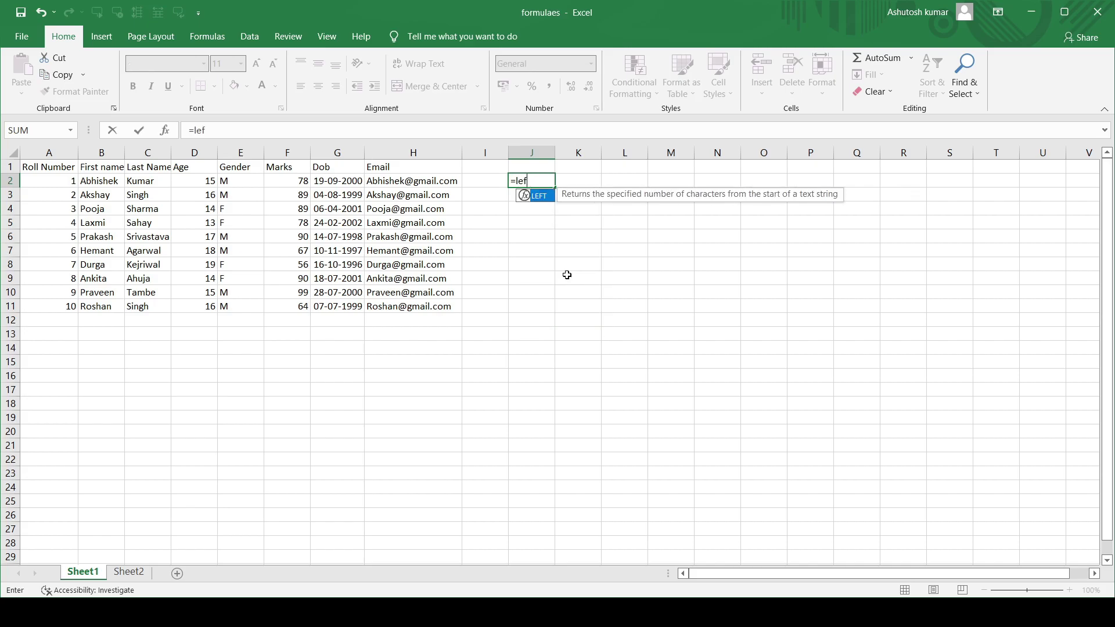
{"action": "key", "text": "BackSpace"}
{"action": "key", "text": "BackSpace"}
{"action": "key", "text": "BackSpace"}
{"action": "type", "text": "right"}
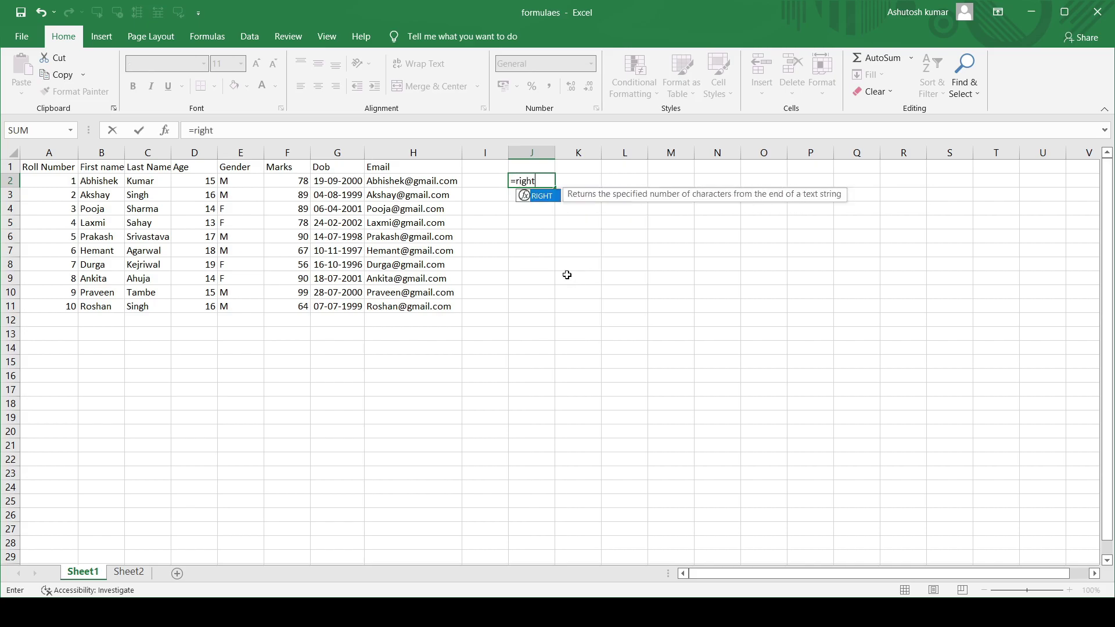
{"action": "type", "text": "("}
{"action": "left_click", "coordinate": [323, 180]}
{"action": "type", "text": ",4"}
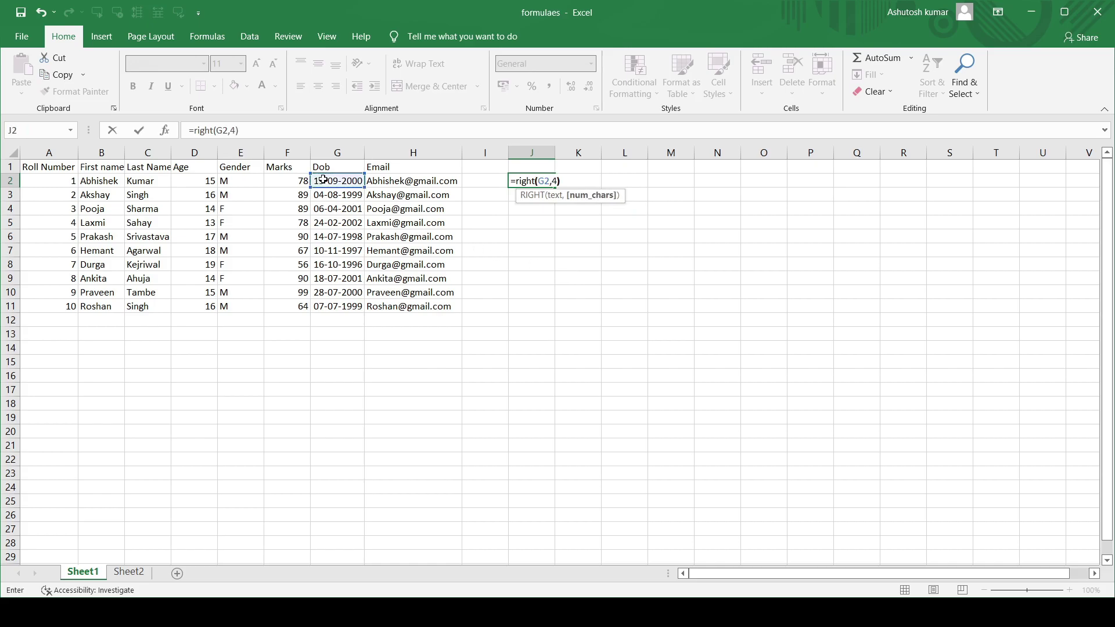
{"action": "key", "text": "Return"}
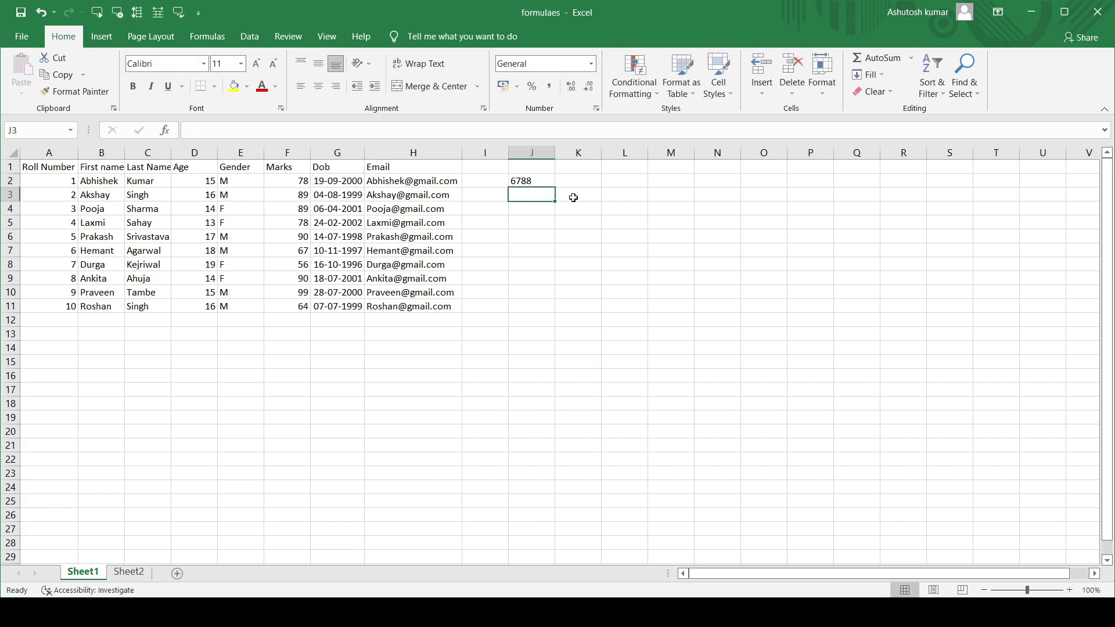
{"action": "left_click", "coordinate": [545, 181]}
{"action": "left_click_drag", "start_coordinate": [553, 185], "coordinate": [546, 314]}
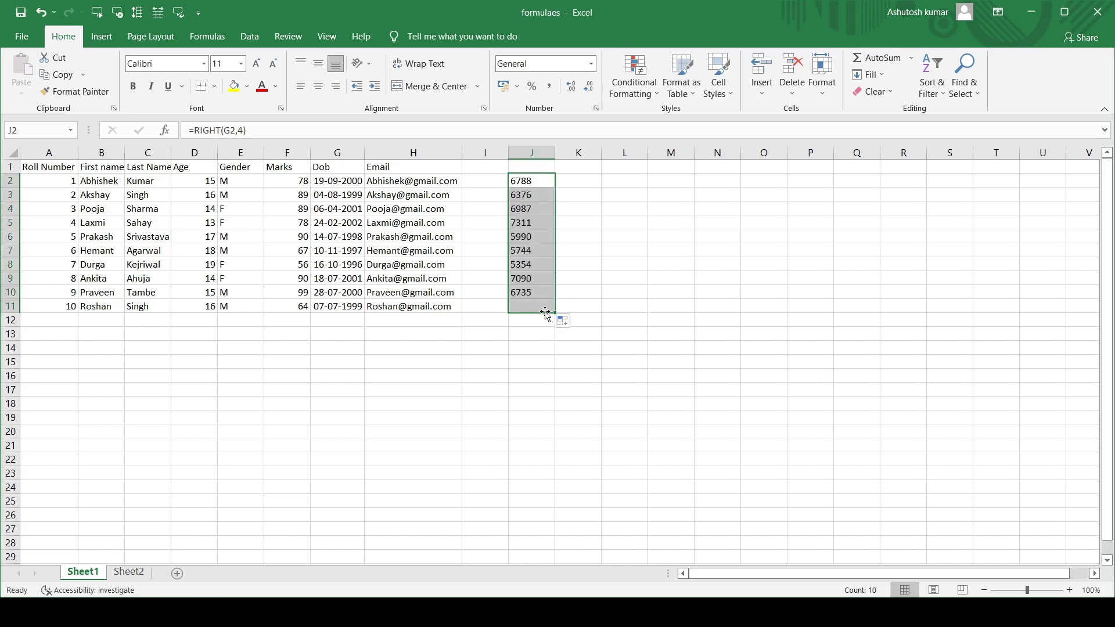
{"action": "left_click", "coordinate": [568, 209]}
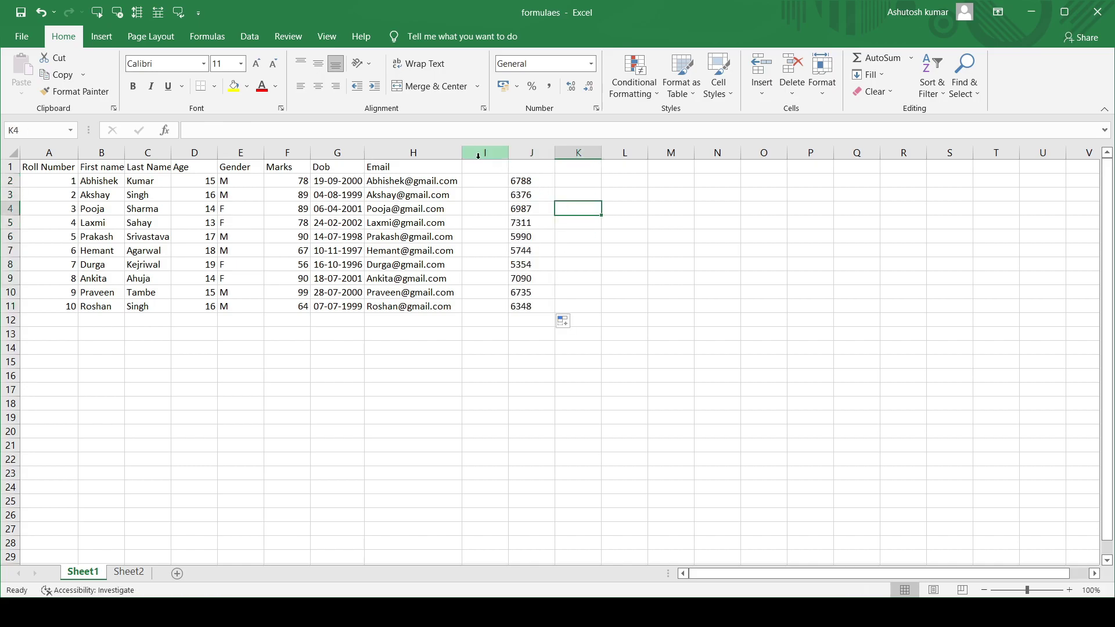
Step: Widen column G, briefly format it as General to show serials like 36788, then undo
{"action": "left_click_drag", "start_coordinate": [368, 153], "coordinate": [407, 154]}
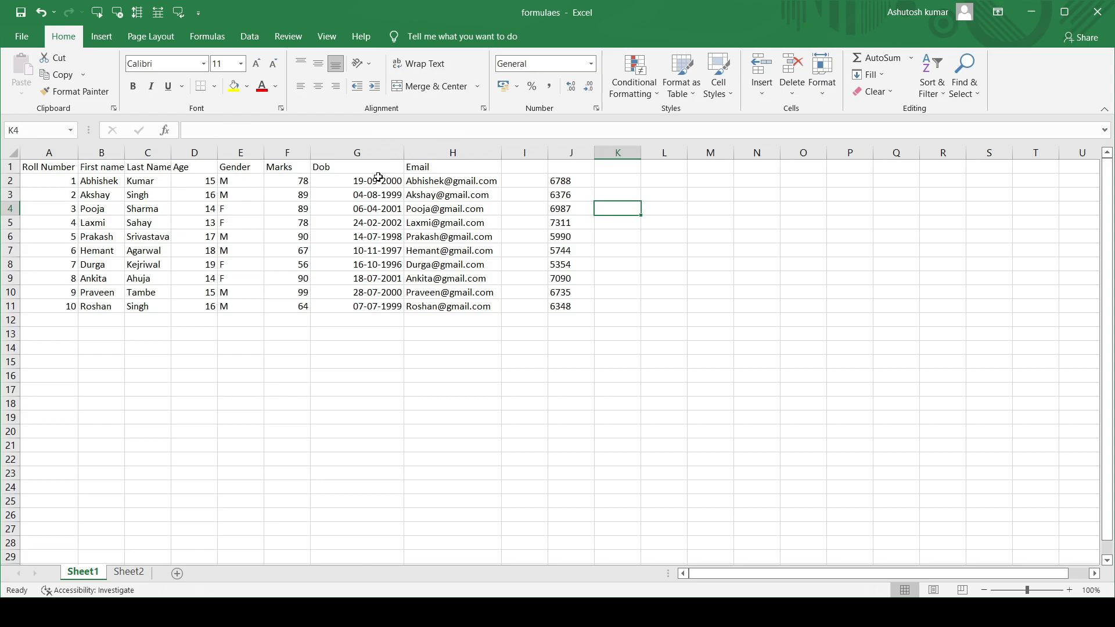
{"action": "left_click", "coordinate": [564, 183]}
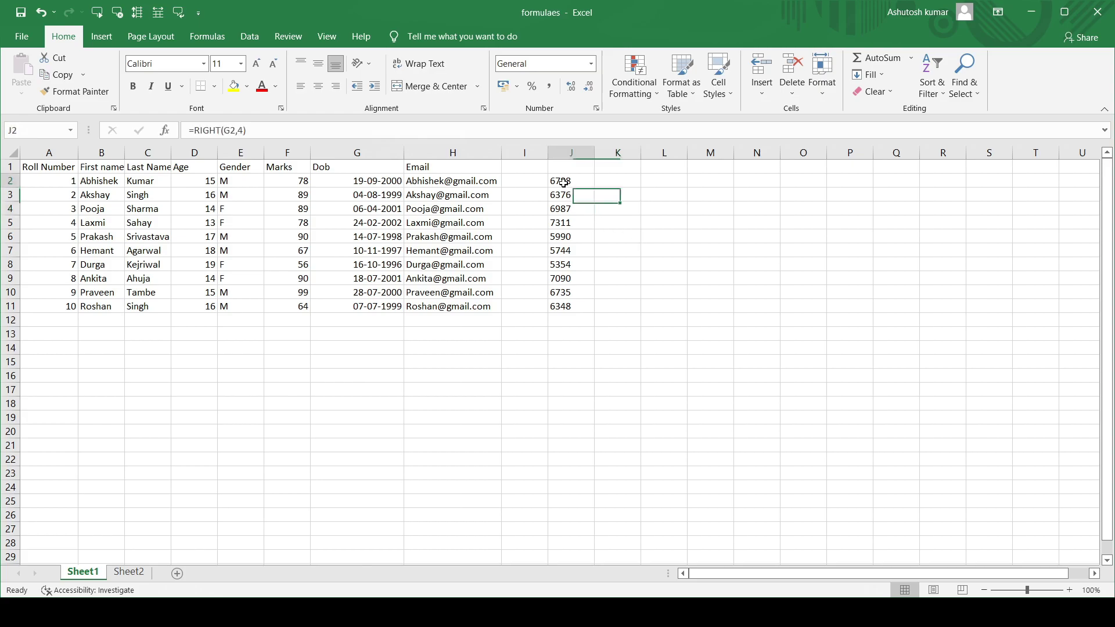
{"action": "left_click", "coordinate": [584, 151]}
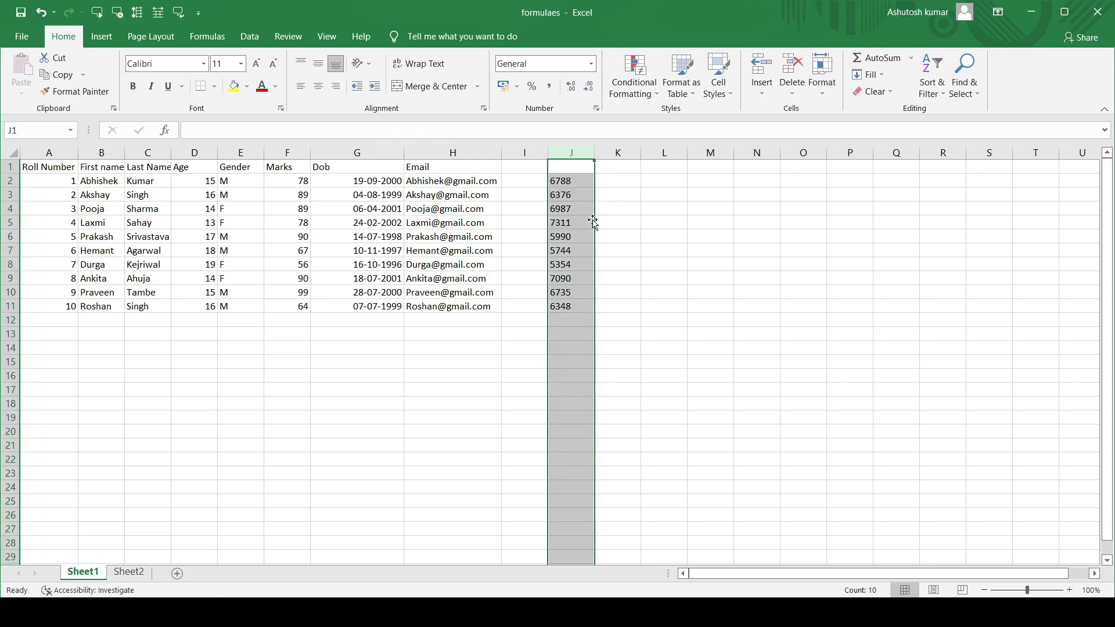
{"action": "left_click", "coordinate": [365, 154]}
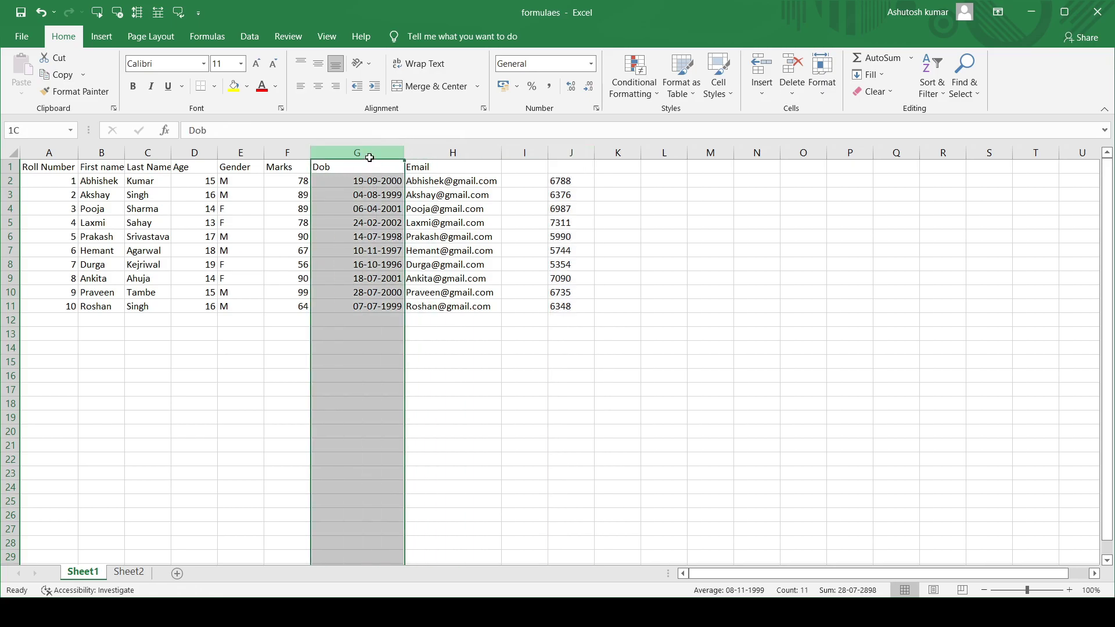
{"action": "left_click", "coordinate": [592, 64]}
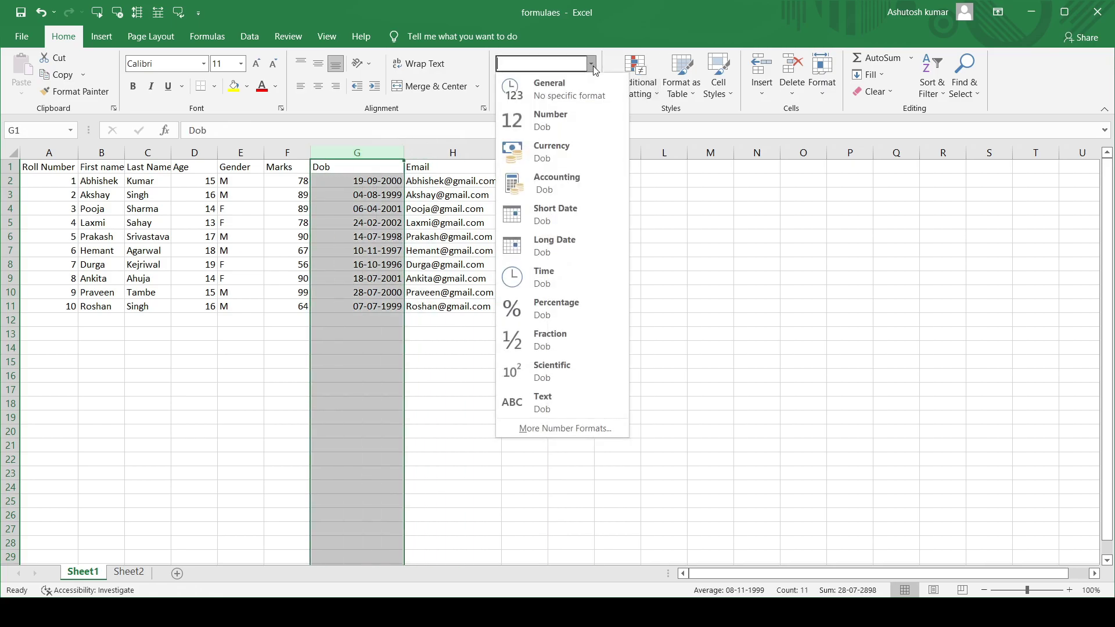
{"action": "left_click", "coordinate": [593, 67]}
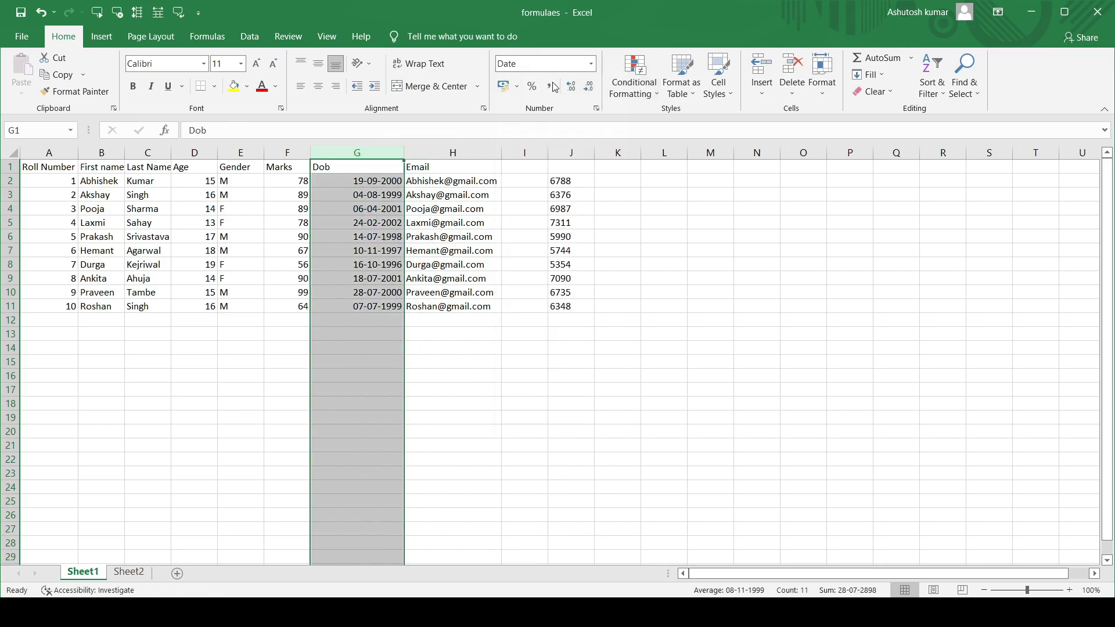
{"action": "left_click", "coordinate": [592, 65]}
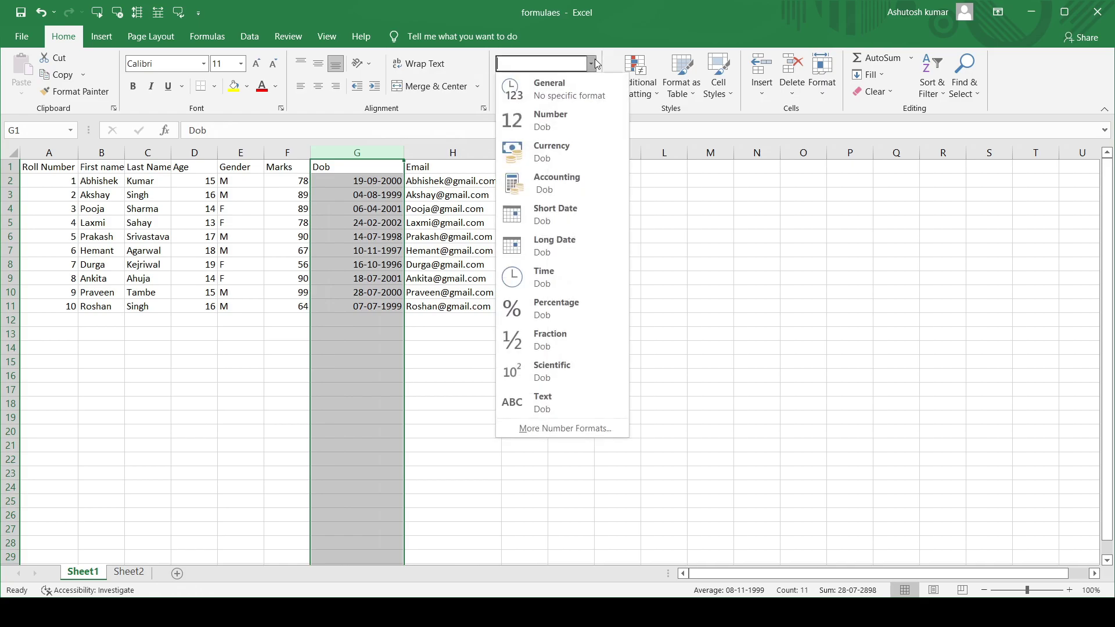
{"action": "left_click", "coordinate": [578, 87]}
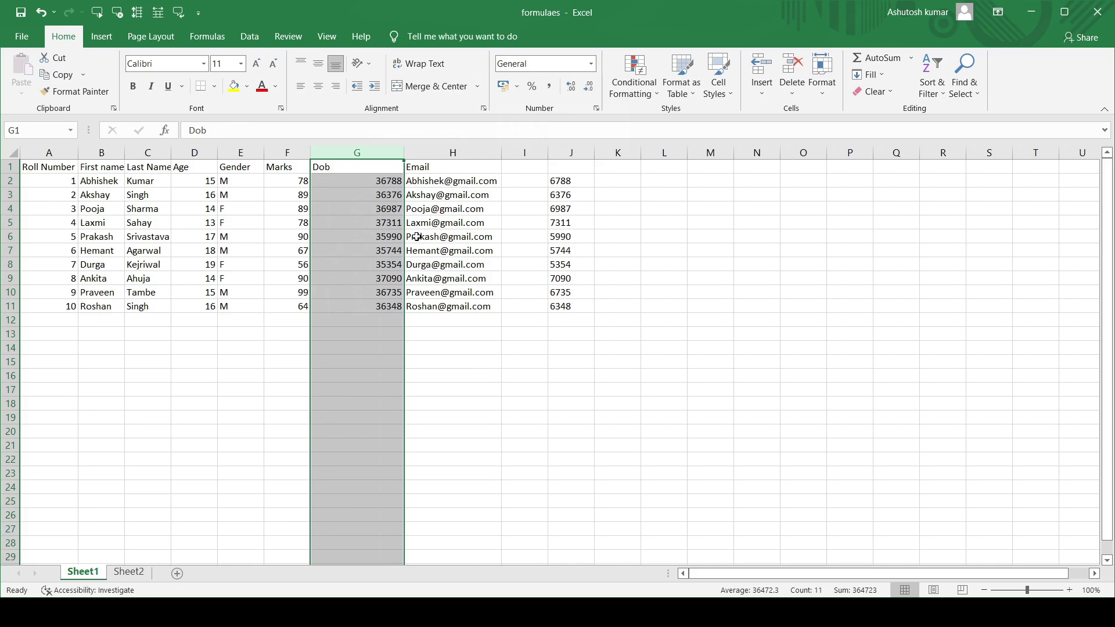
{"action": "key", "text": "ctrl+z"}
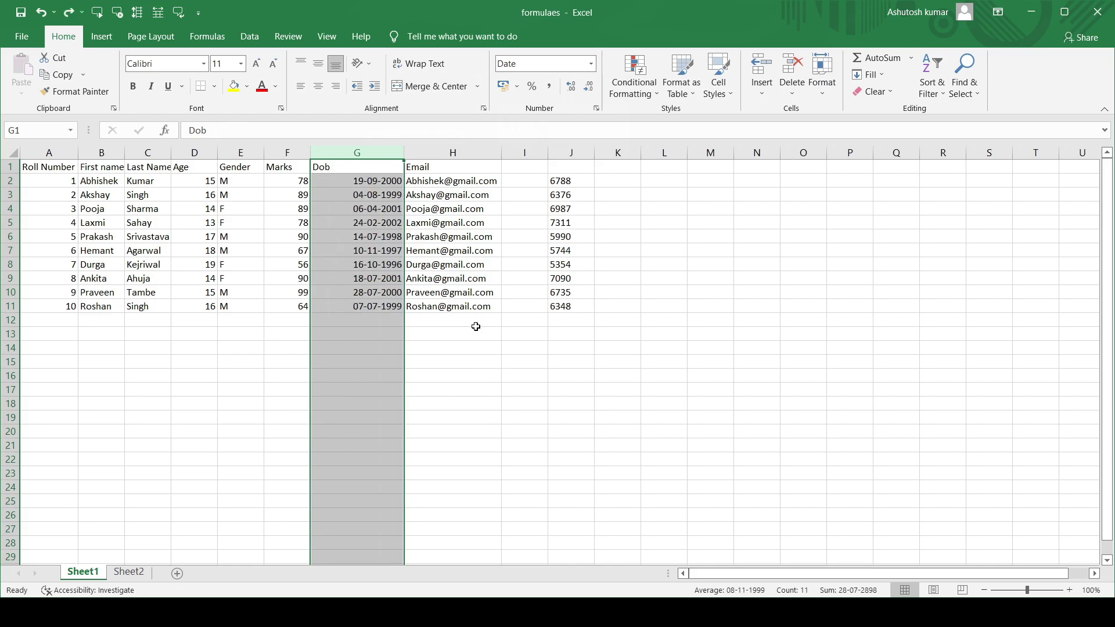
{"action": "left_click", "coordinate": [679, 378]}
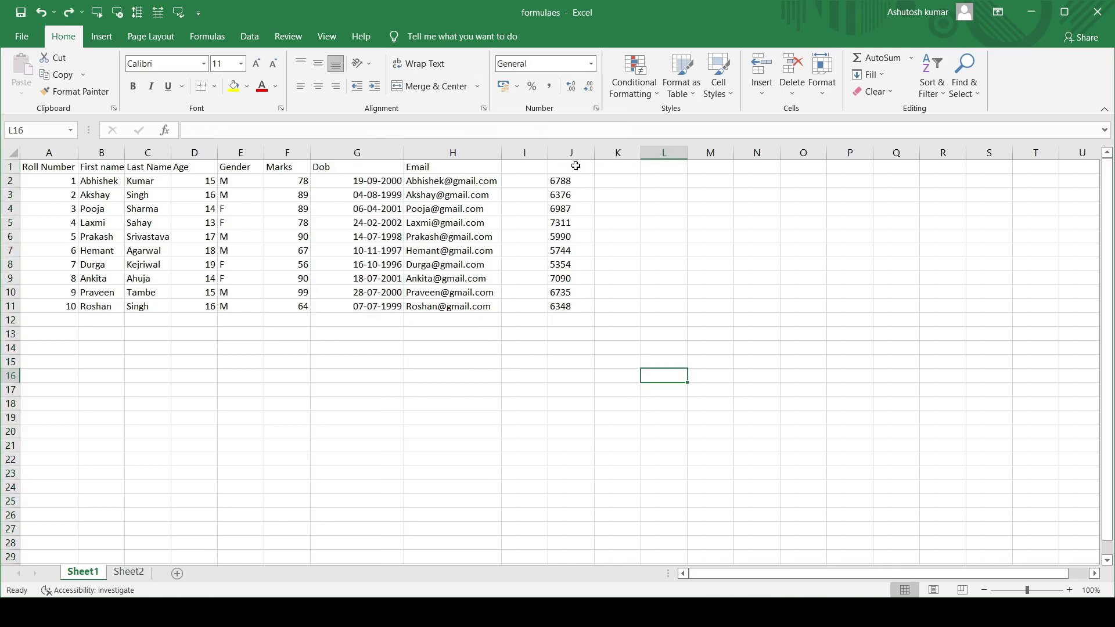
{"action": "left_click", "coordinate": [566, 154]}
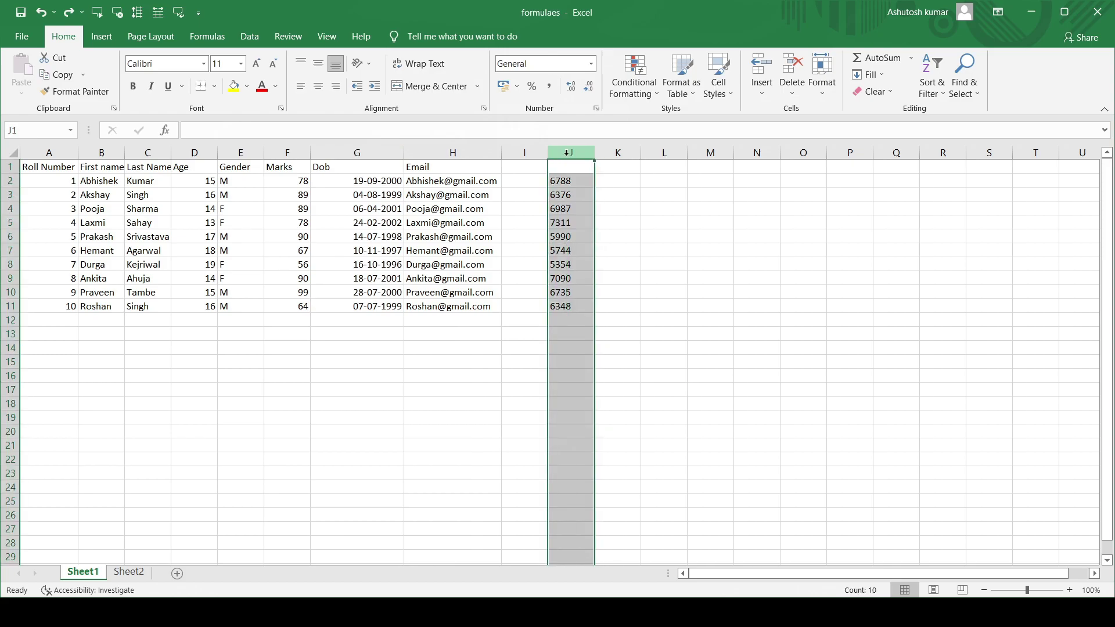
Step: Clear column J and enter =TEXT(G2,"dd/mm/yyyy") in J2
{"action": "key", "text": "Delete"}
{"action": "left_click", "coordinate": [562, 177]}
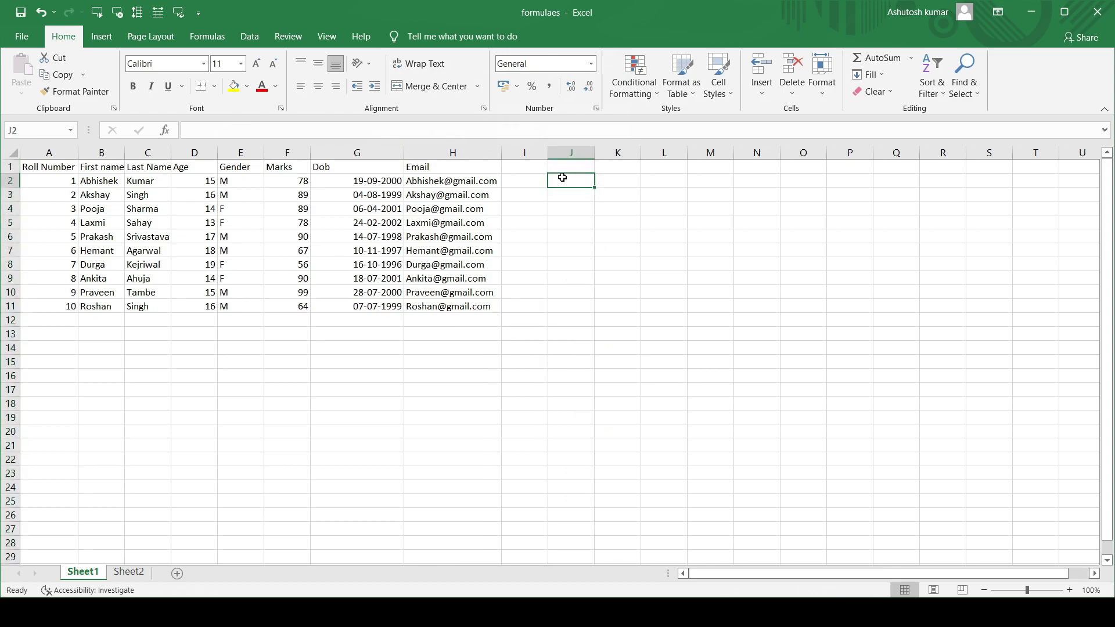
{"action": "type", "text": "="}
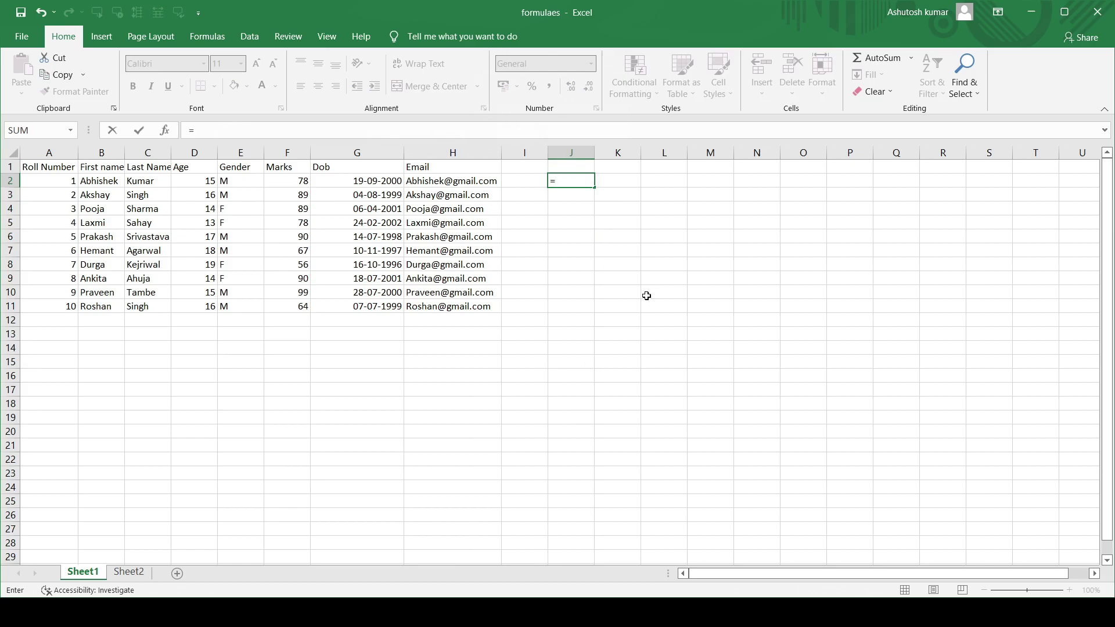
{"action": "type", "text": "text("}
{"action": "left_click", "coordinate": [354, 183]}
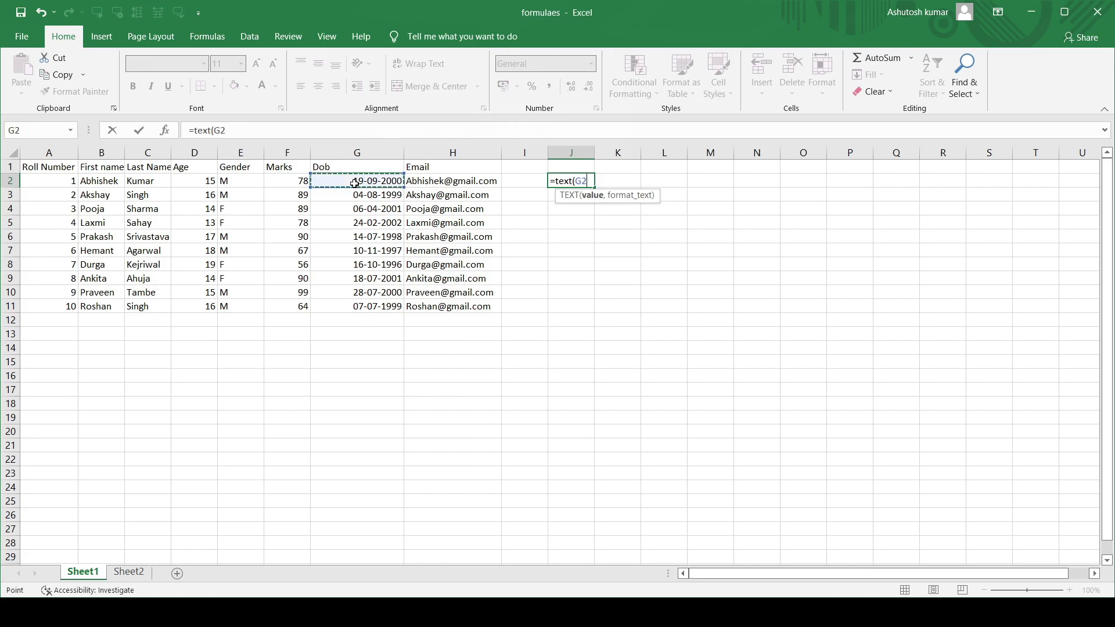
{"action": "type", "text": ","}
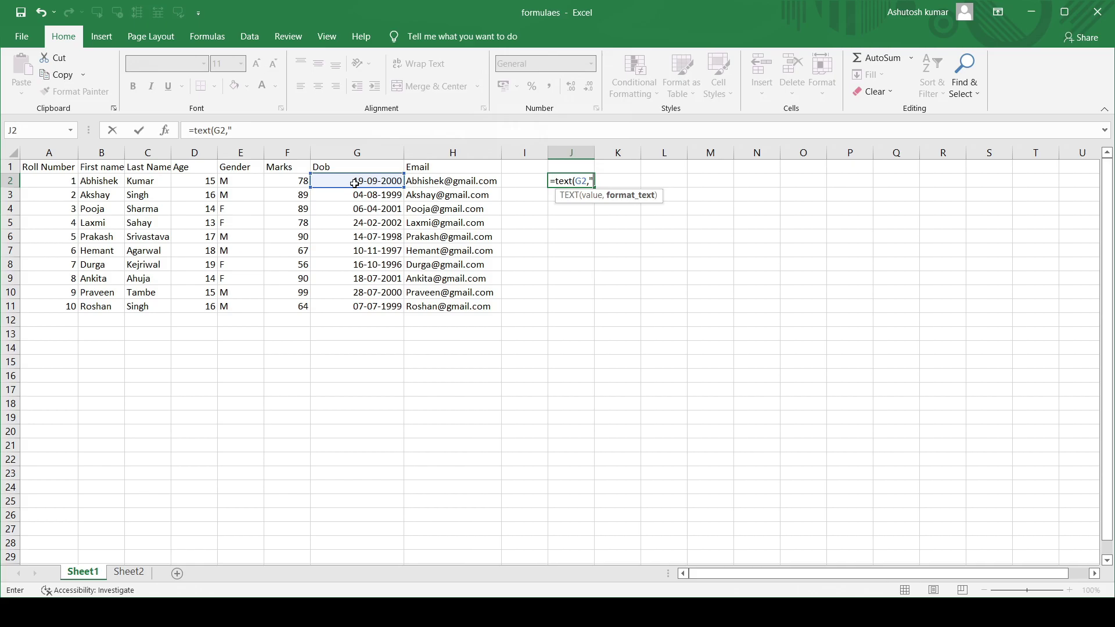
{"action": "type", "text": "dd/"}
{"action": "type", "text": "mm/yyyy"}
{"action": "type", "text": ")"}
{"action": "key", "text": "Return"}
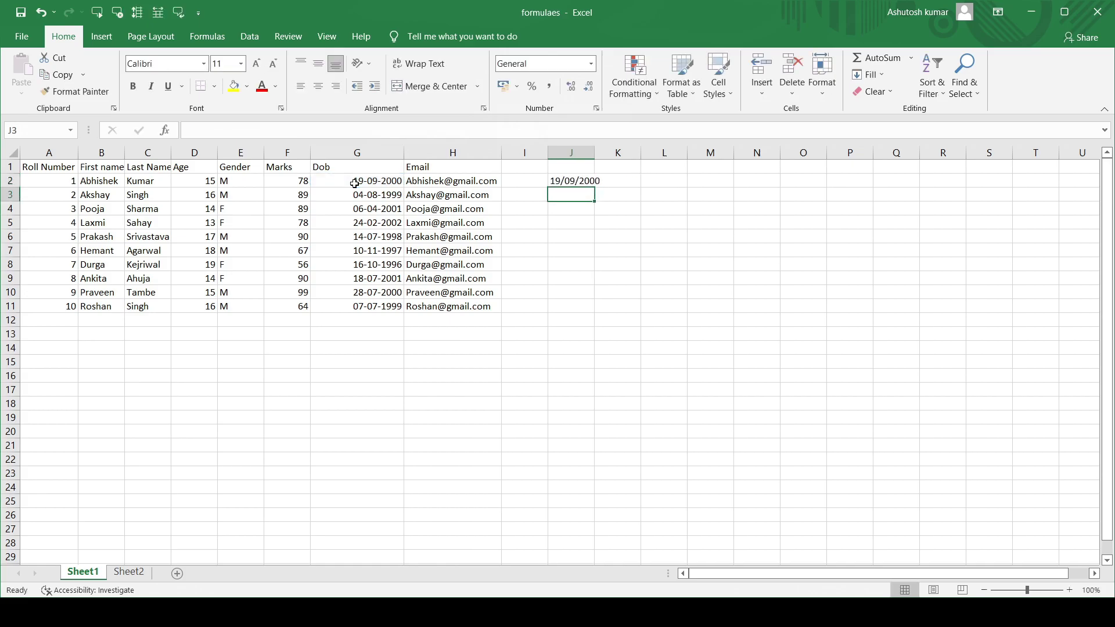
Step: Fill the TEXT formula down to J11 and widen column J so dates like 19/09/2000 fit
{"action": "left_click", "coordinate": [579, 181]}
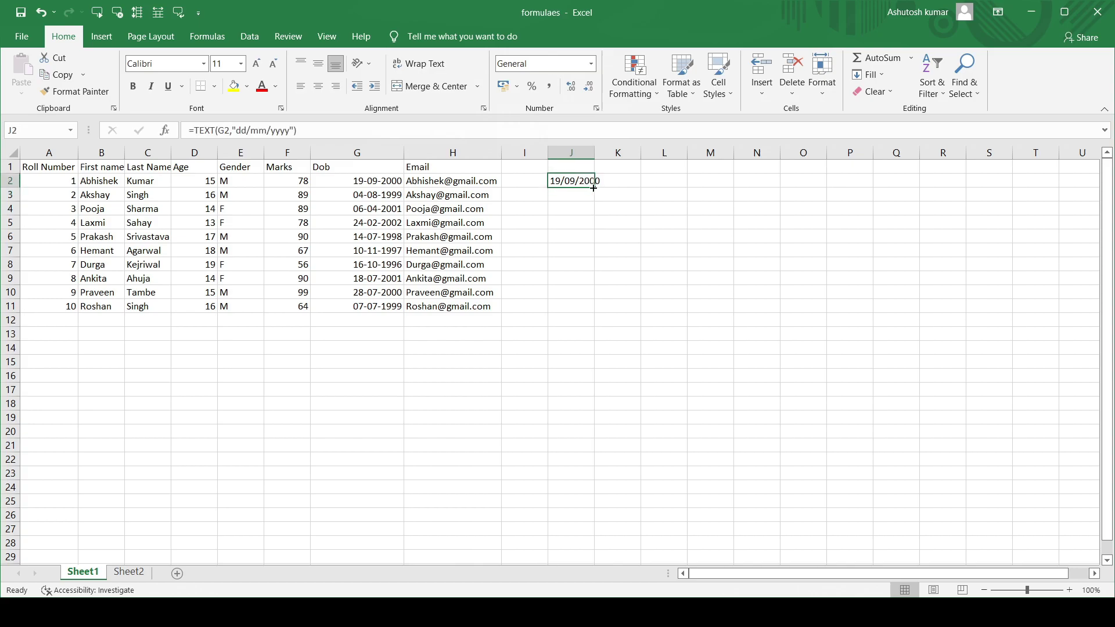
{"action": "left_click_drag", "start_coordinate": [595, 187], "coordinate": [595, 312]}
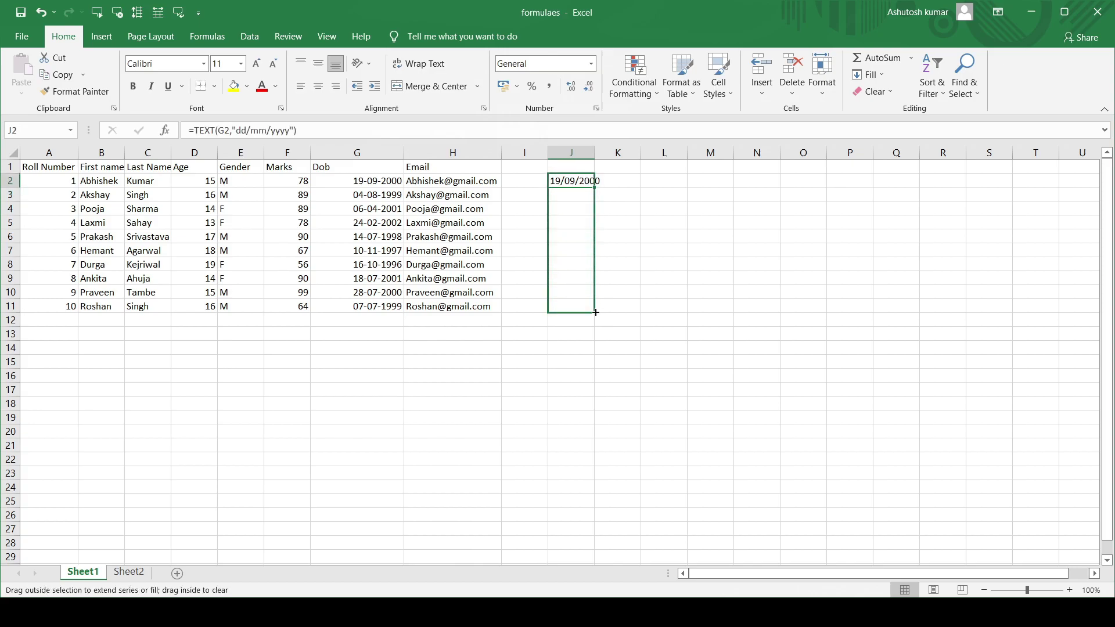
{"action": "double_click", "coordinate": [594, 157]}
{"action": "left_click_drag", "start_coordinate": [595, 154], "coordinate": [626, 154]}
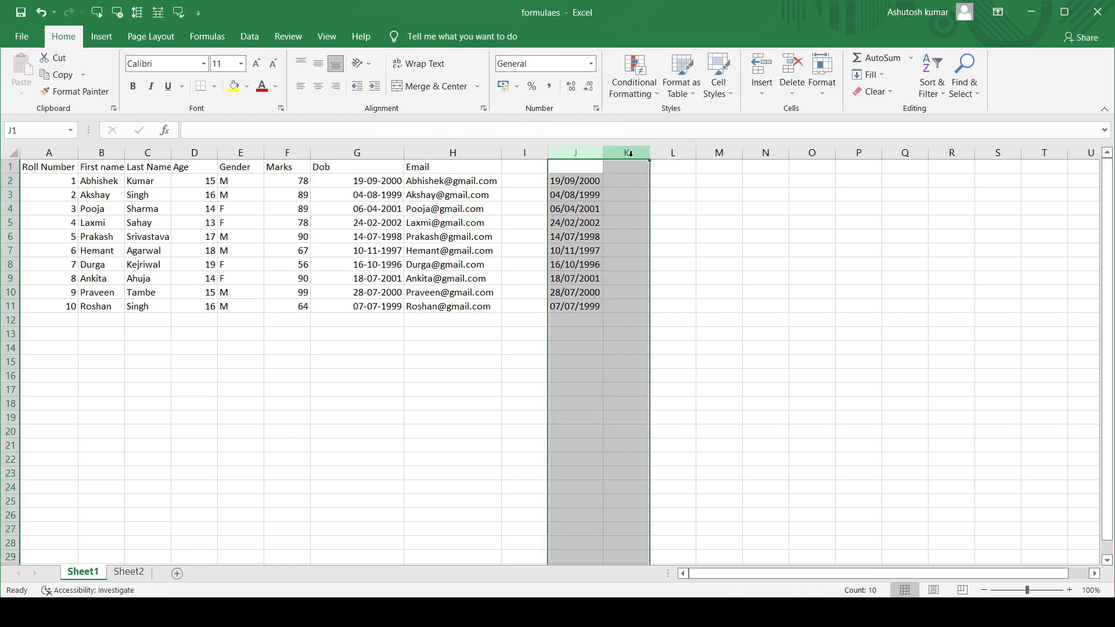
{"action": "left_click", "coordinate": [614, 197]}
{"action": "left_click_drag", "start_coordinate": [603, 154], "coordinate": [639, 155]}
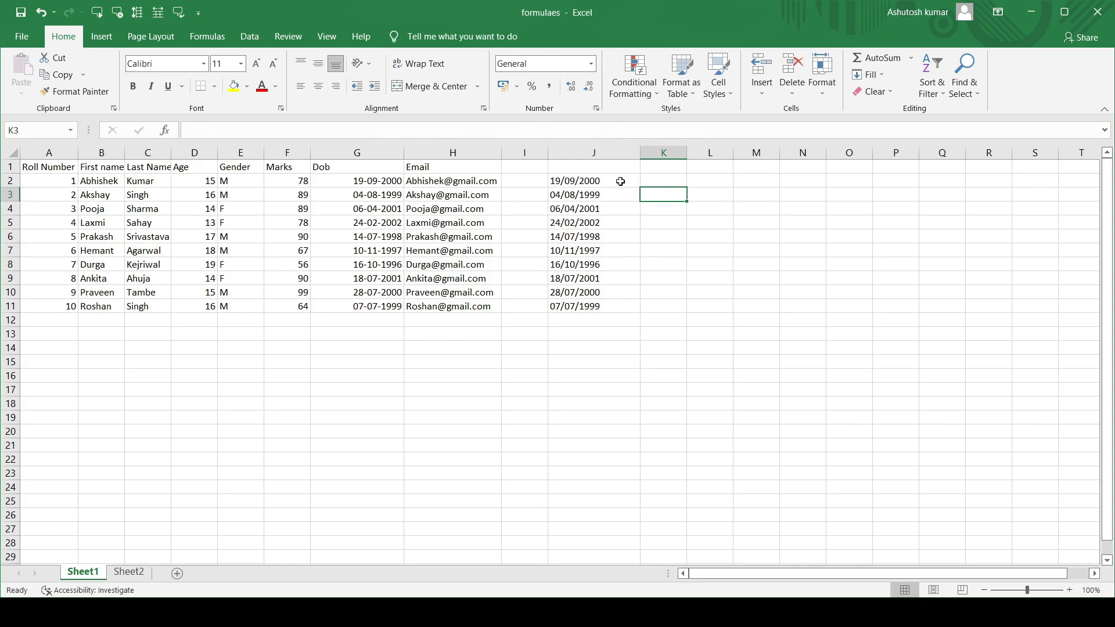
{"action": "key", "text": "Up"}
{"action": "key", "text": "Left"}
{"action": "key", "text": "Left"}
{"action": "key", "text": "Left"}
{"action": "left_click", "coordinate": [566, 182]}
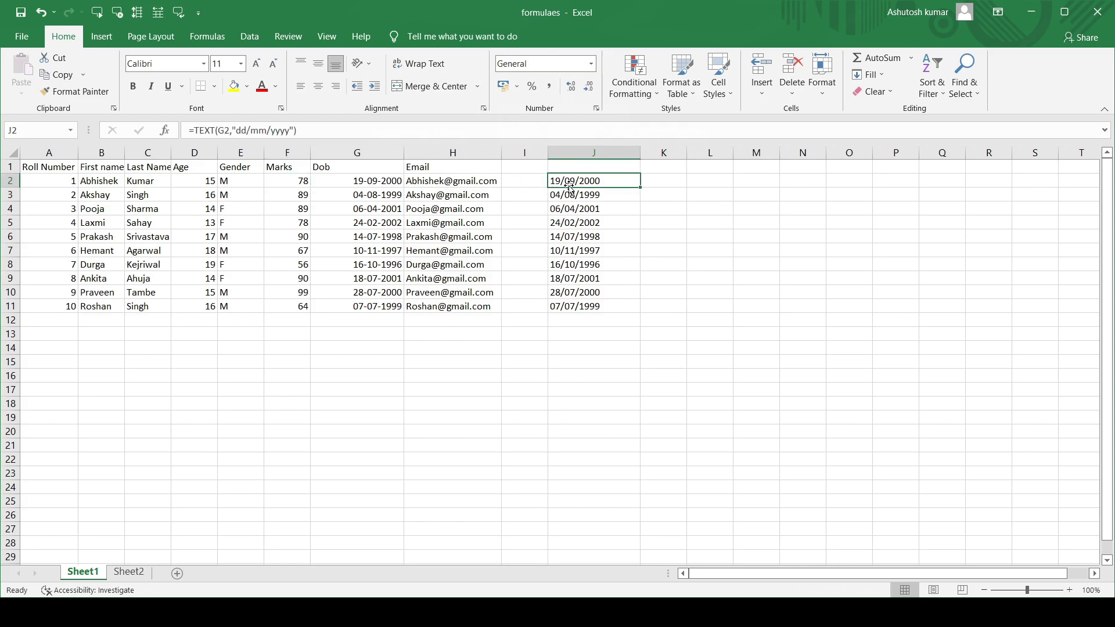
{"action": "left_click", "coordinate": [146, 179]}
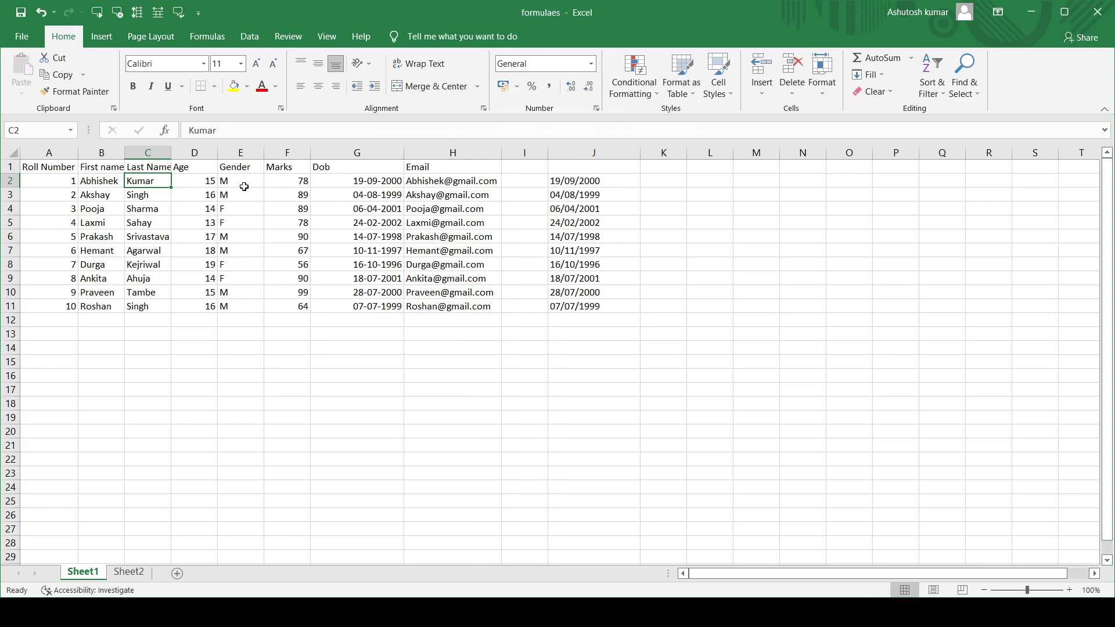
Step: Enter =RIGHT(J2,4) in K2 and fill it down to K11, extracting years like 2000
{"action": "left_click", "coordinate": [282, 177]}
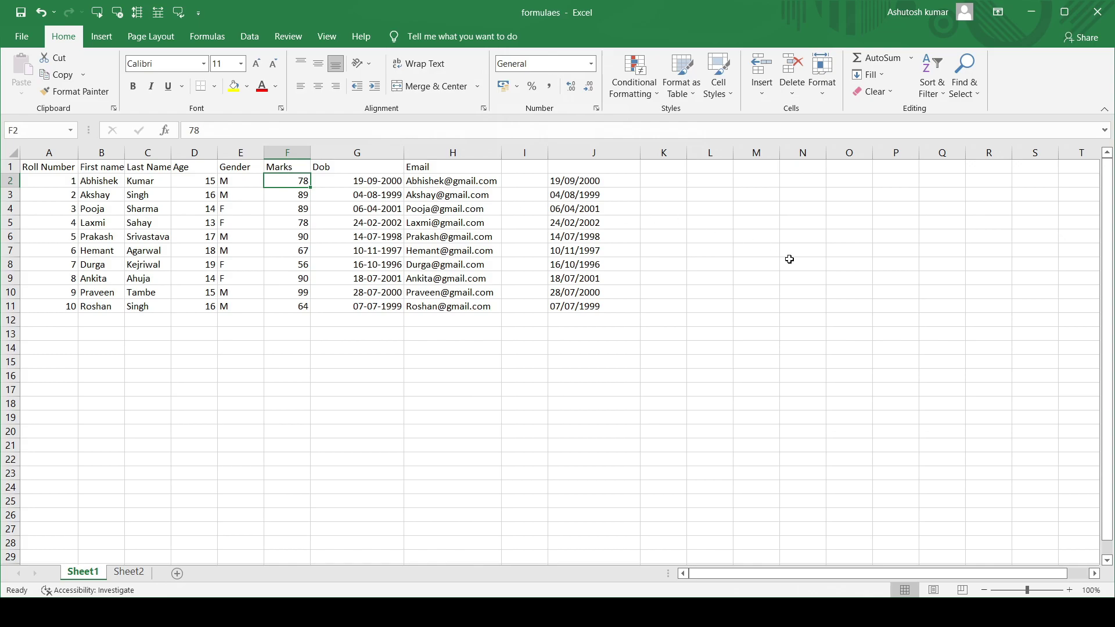
{"action": "left_click", "coordinate": [657, 183]}
{"action": "type", "text": "="}
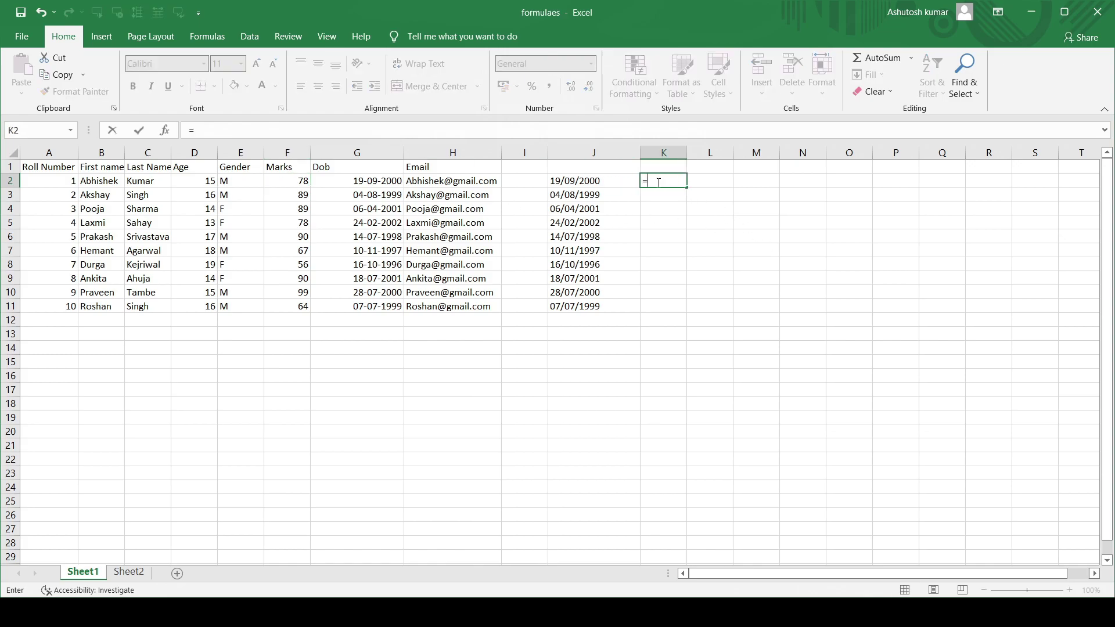
{"action": "type", "text": "right("}
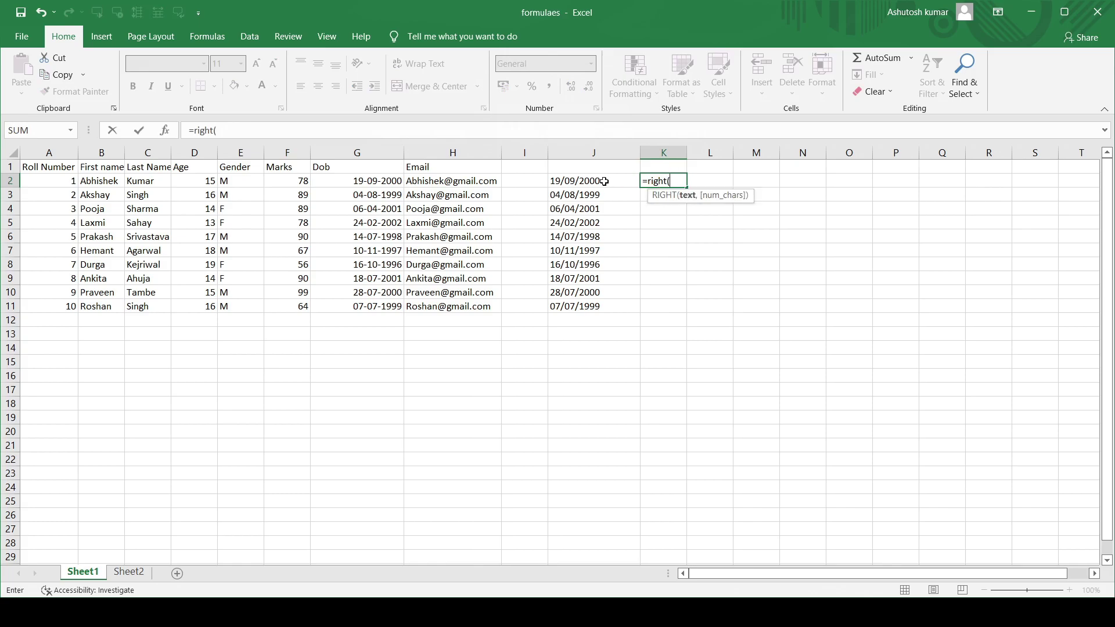
{"action": "left_click", "coordinate": [603, 181]}
{"action": "type", "text": ","}
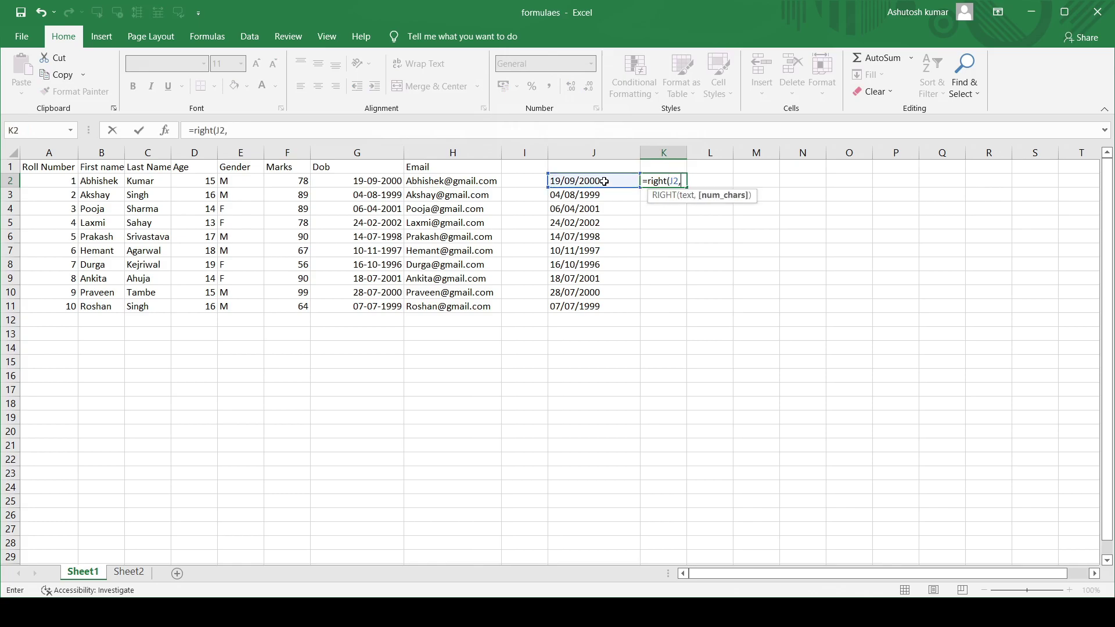
{"action": "type", "text": "4"}
{"action": "type", "text": ")"}
{"action": "key", "text": "Return"}
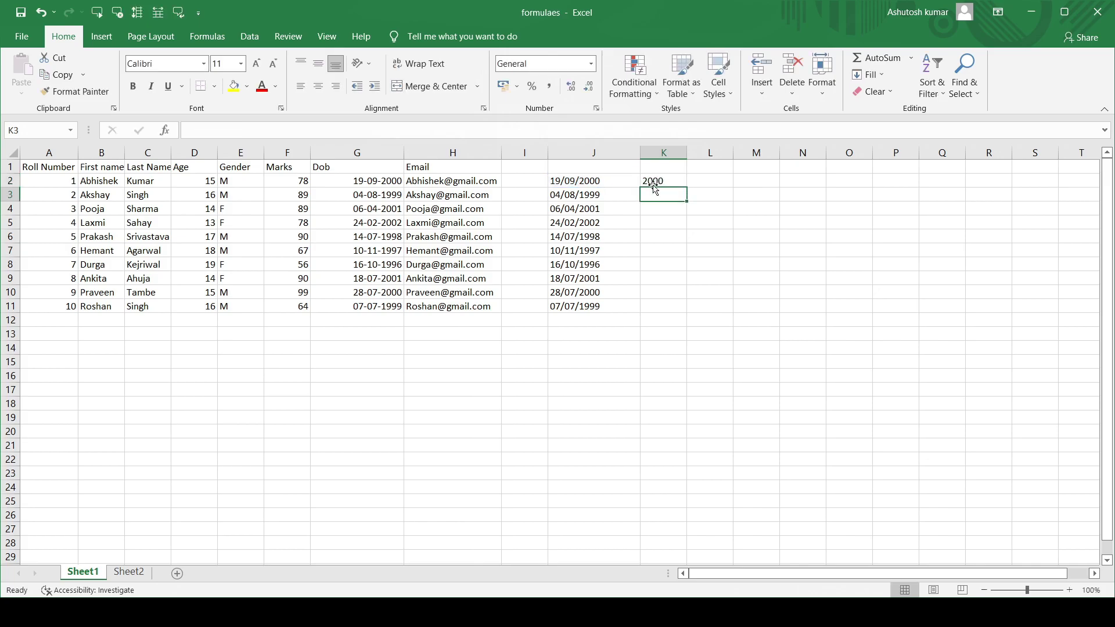
{"action": "left_click", "coordinate": [660, 181]}
{"action": "left_click_drag", "start_coordinate": [687, 186], "coordinate": [692, 310]}
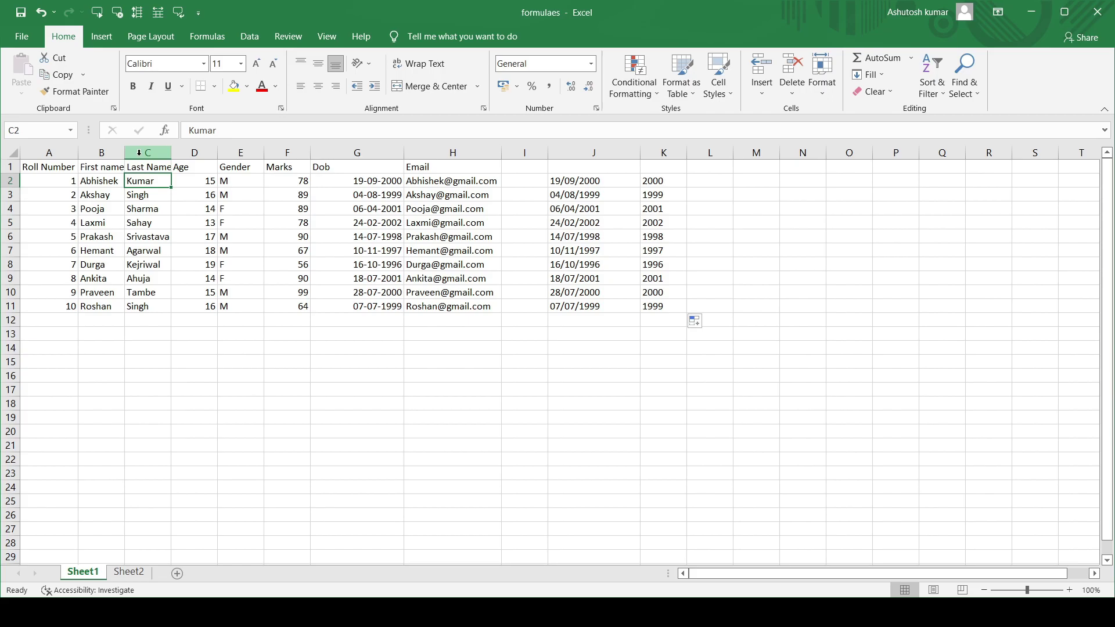
Step: Insert leading spaces before the last names in C3, C4, C6, C8 and C10 (Singh through Tambe)
{"action": "left_click", "coordinate": [139, 152]}
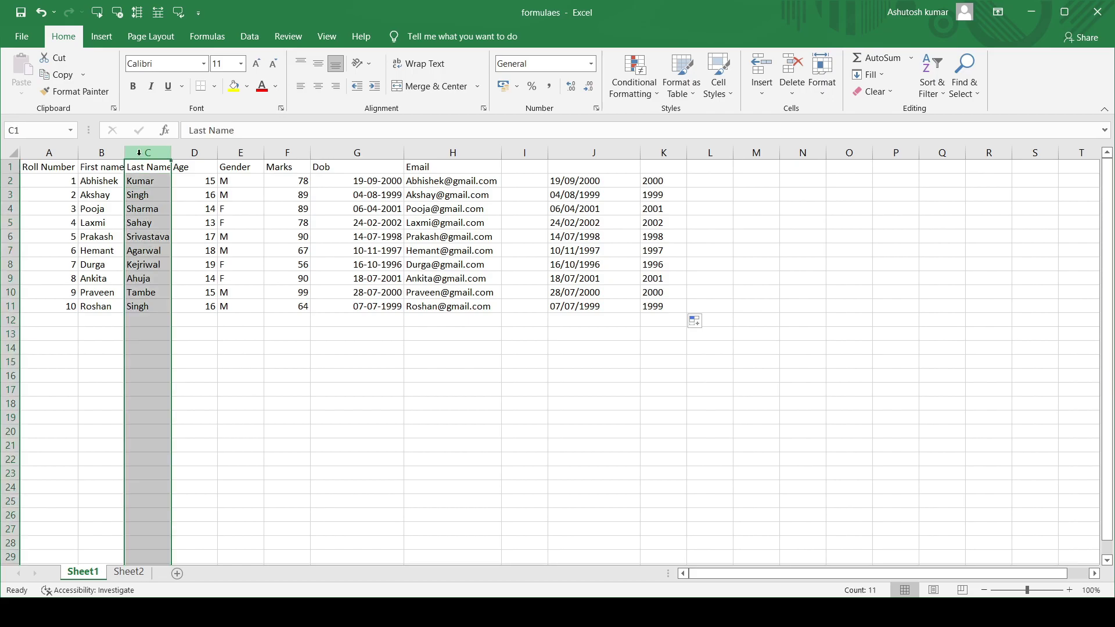
{"action": "left_click", "coordinate": [147, 193]}
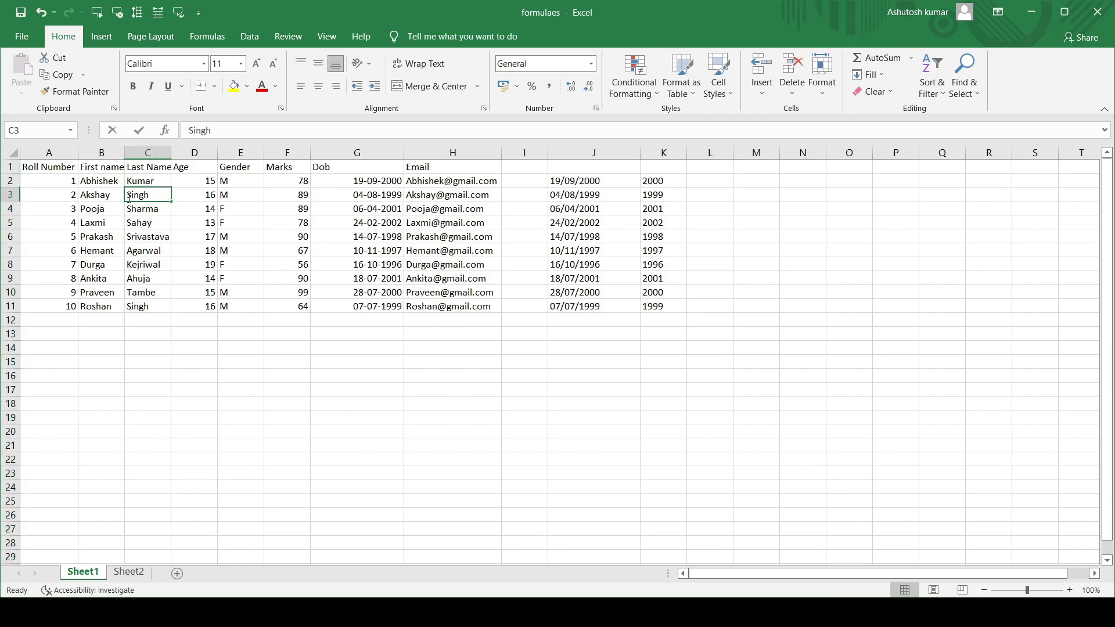
{"action": "double_click", "coordinate": [129, 196]}
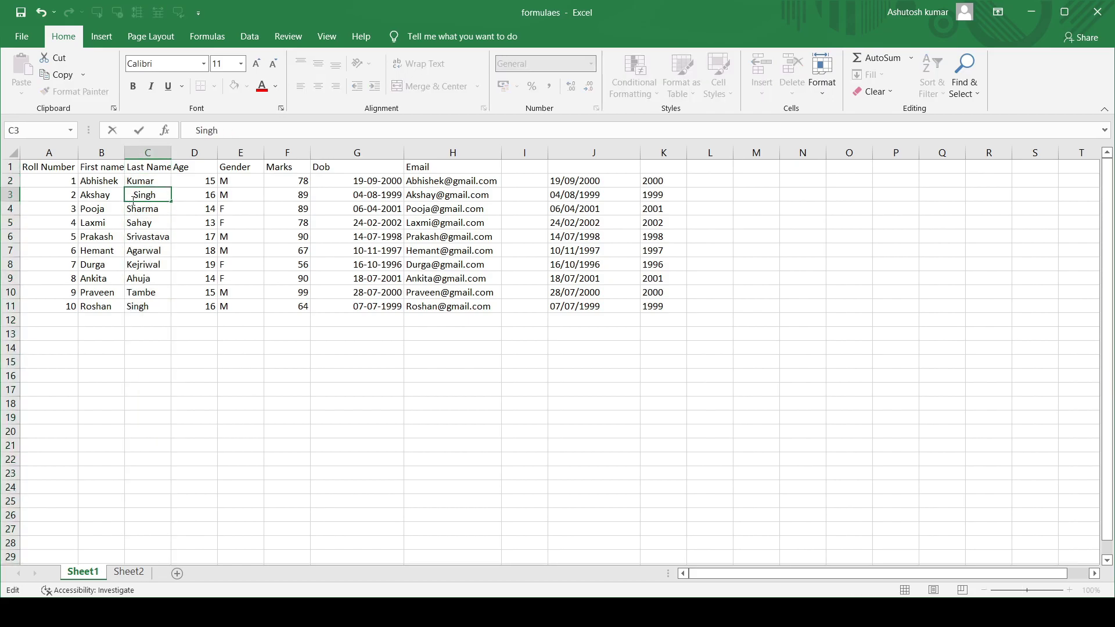
{"action": "left_click", "coordinate": [145, 210]}
{"action": "double_click", "coordinate": [145, 210]}
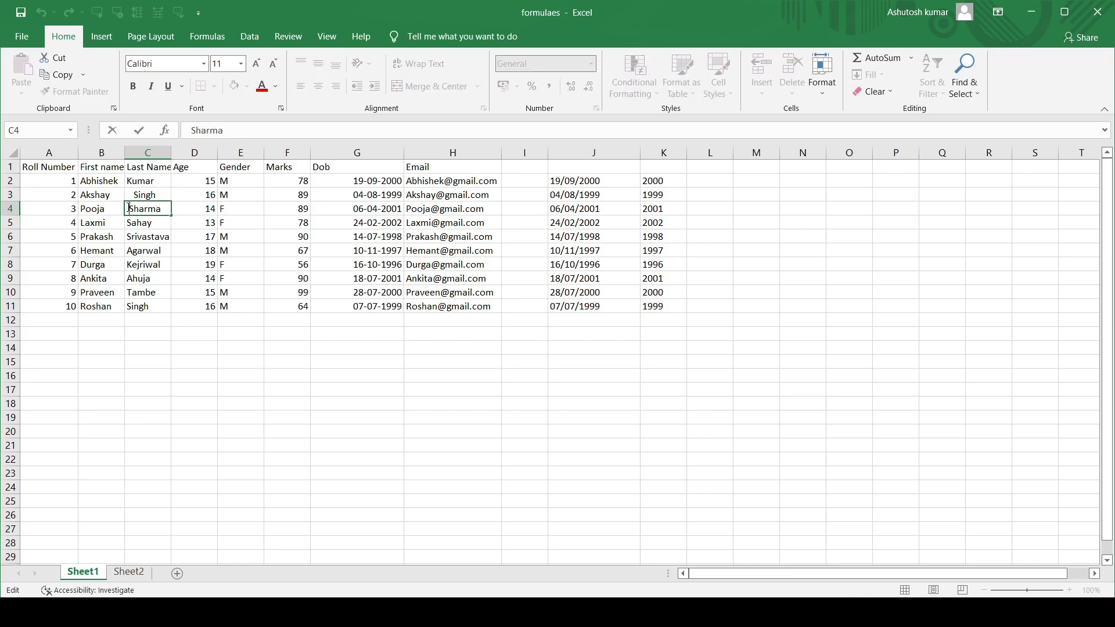
{"action": "left_click", "coordinate": [135, 236]}
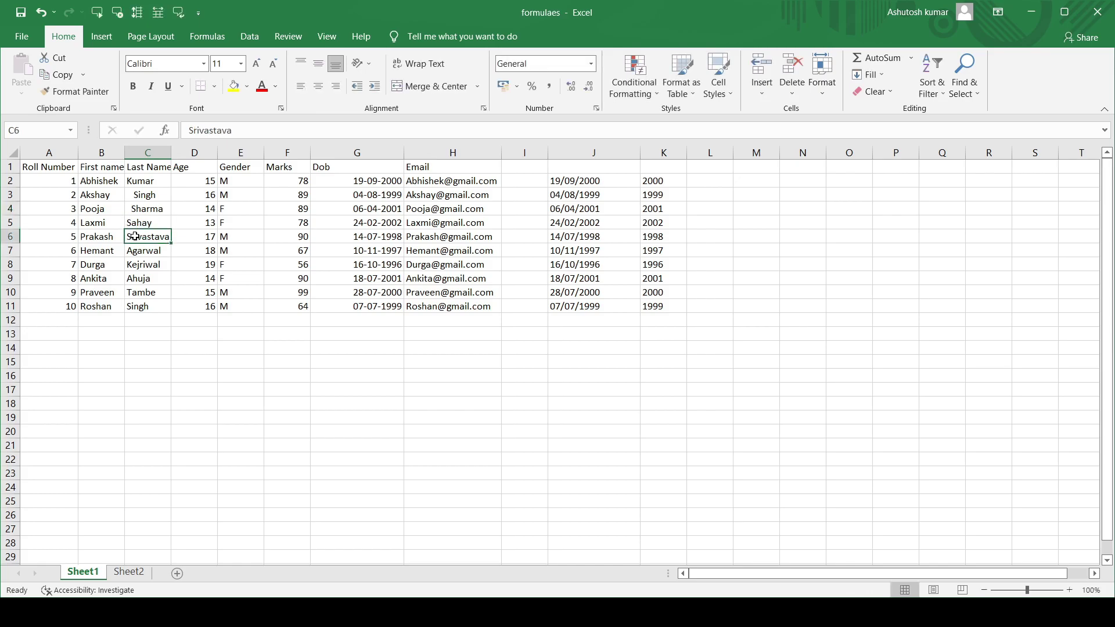
{"action": "double_click", "coordinate": [128, 236]}
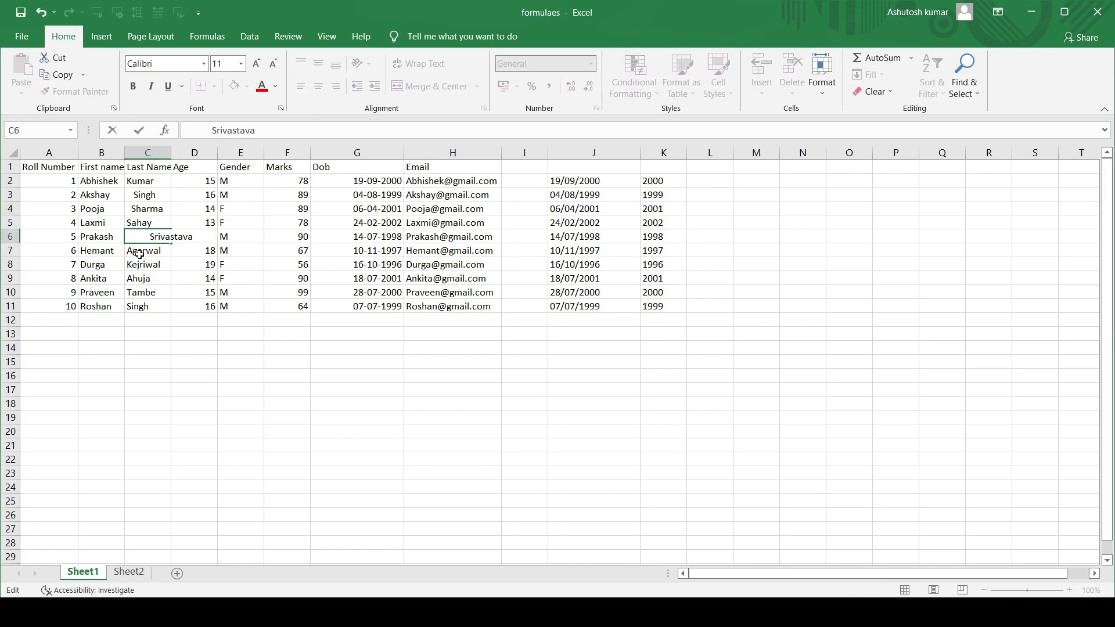
{"action": "left_click", "coordinate": [130, 263]}
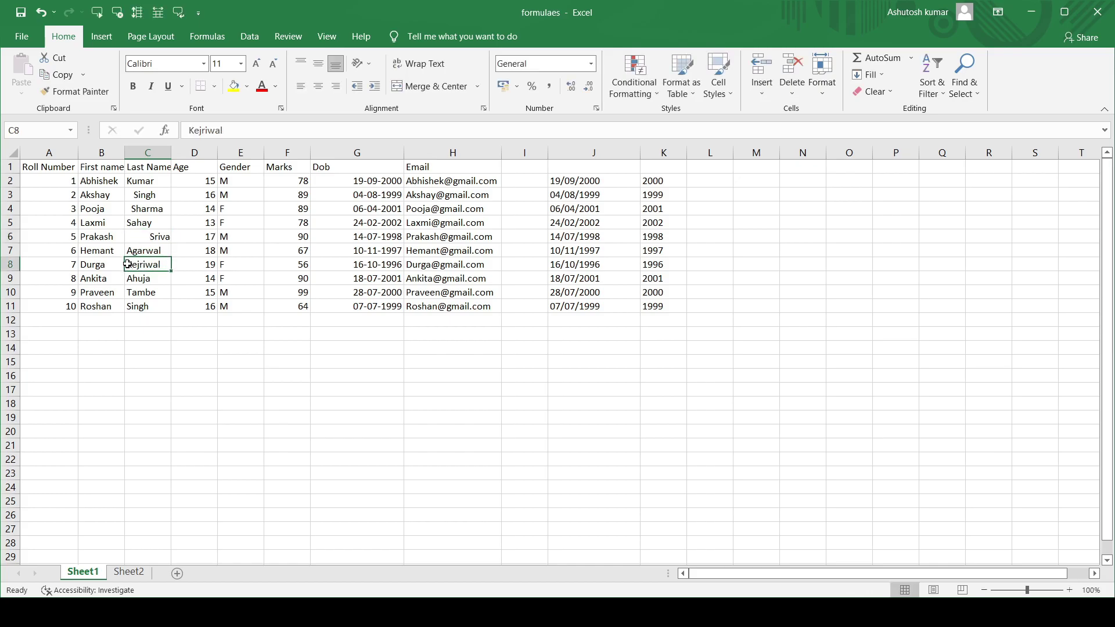
{"action": "double_click", "coordinate": [134, 264]}
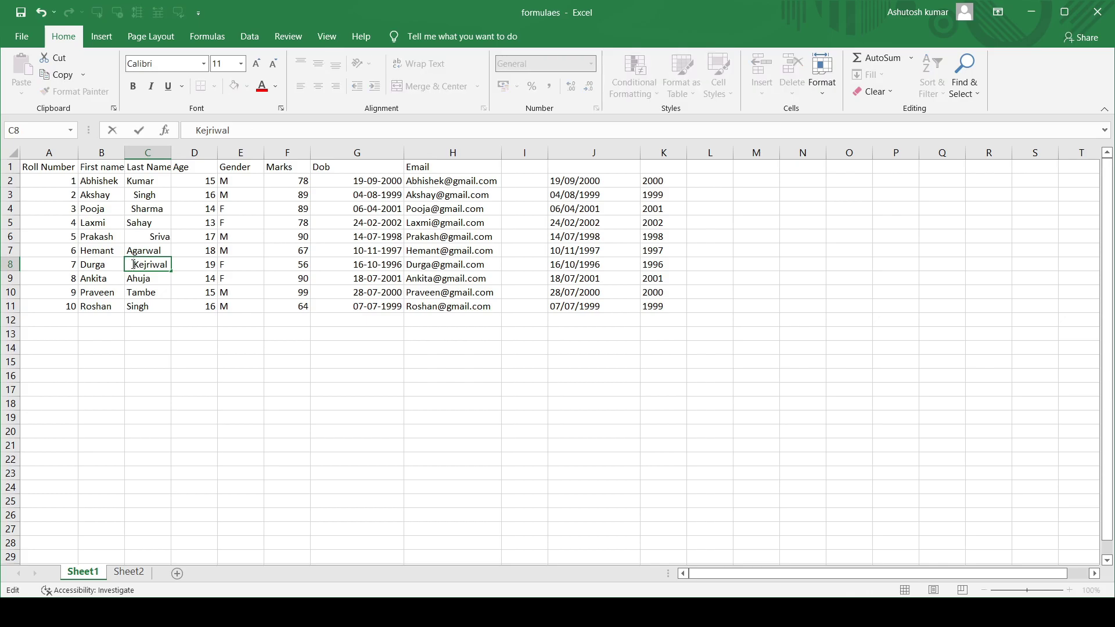
{"action": "left_click", "coordinate": [160, 289]}
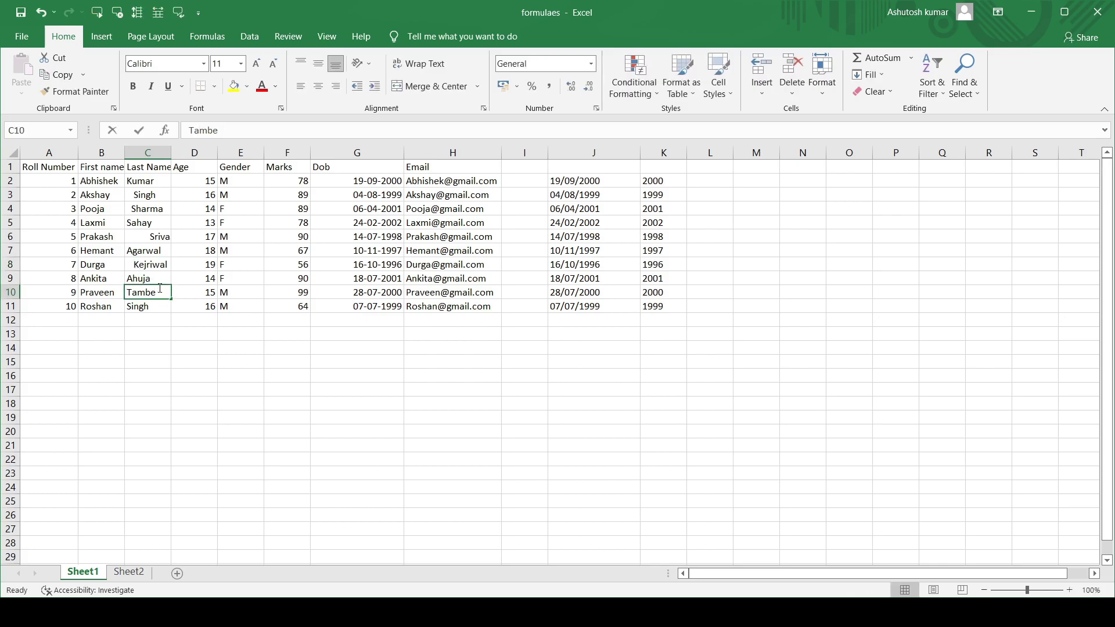
{"action": "double_click", "coordinate": [161, 288]}
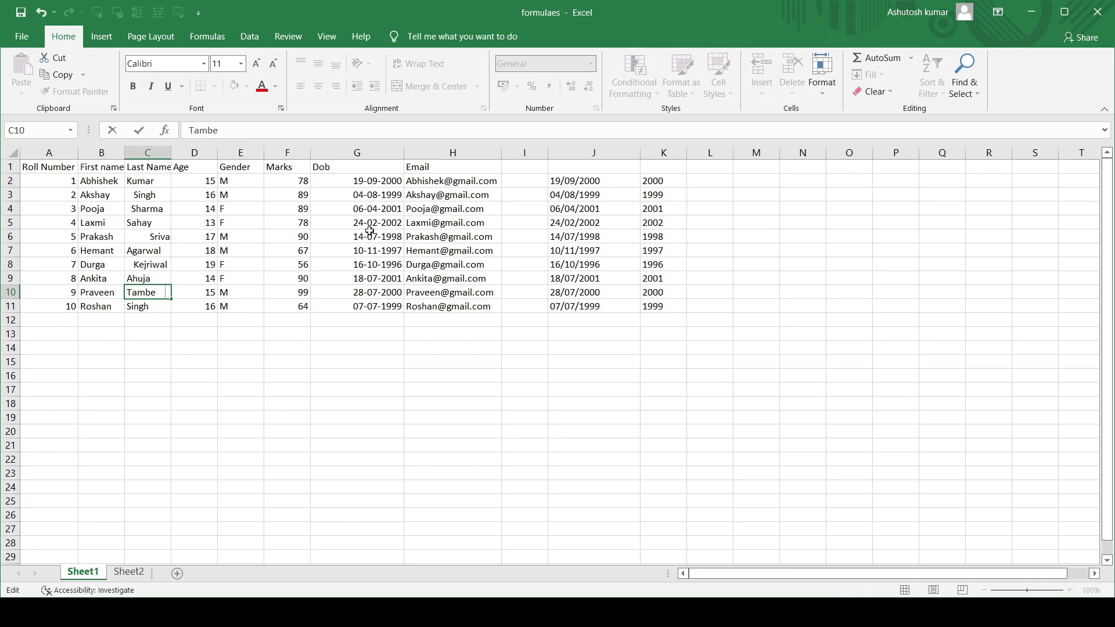
{"action": "left_click", "coordinate": [704, 180]}
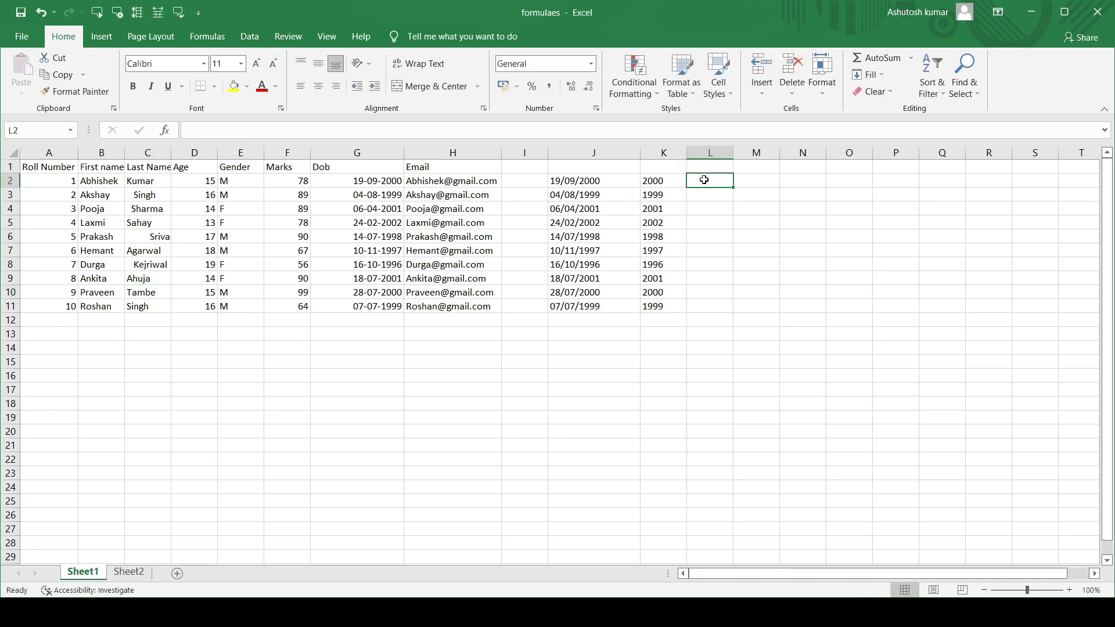
{"action": "type", "text": "="}
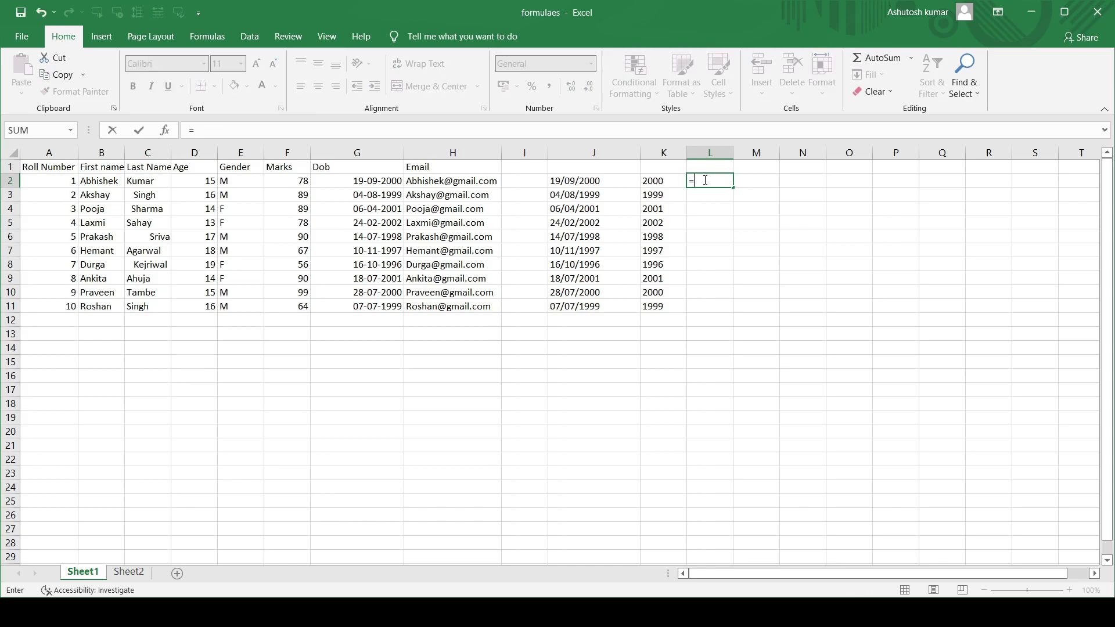
{"action": "type", "text": "trim("}
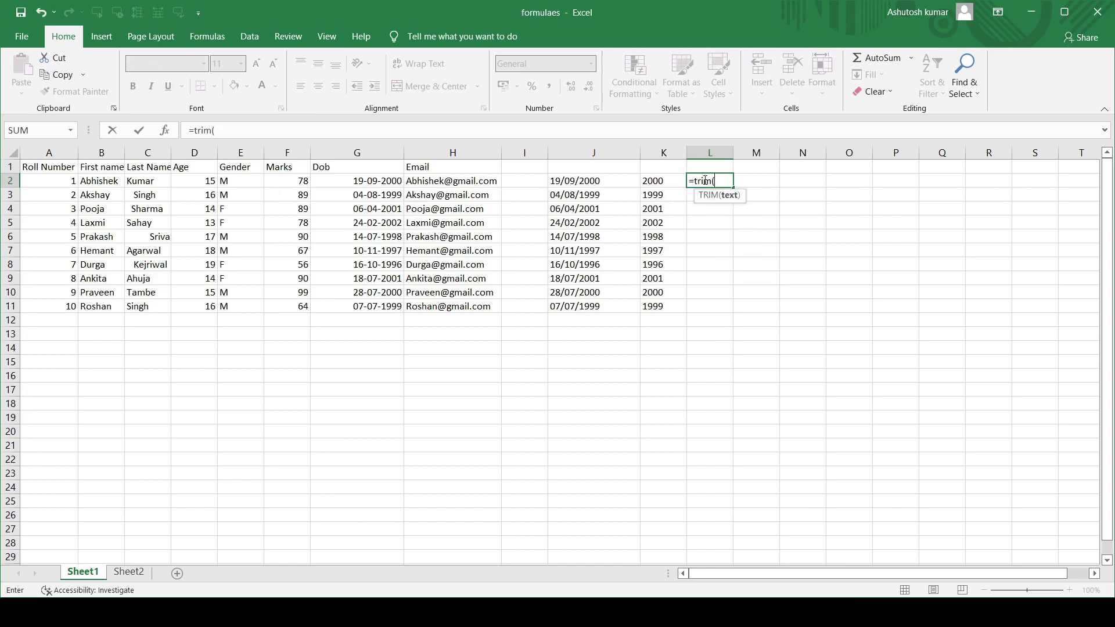
{"action": "left_click", "coordinate": [150, 178]}
{"action": "type", "text": ")"}
{"action": "key", "text": "Return"}
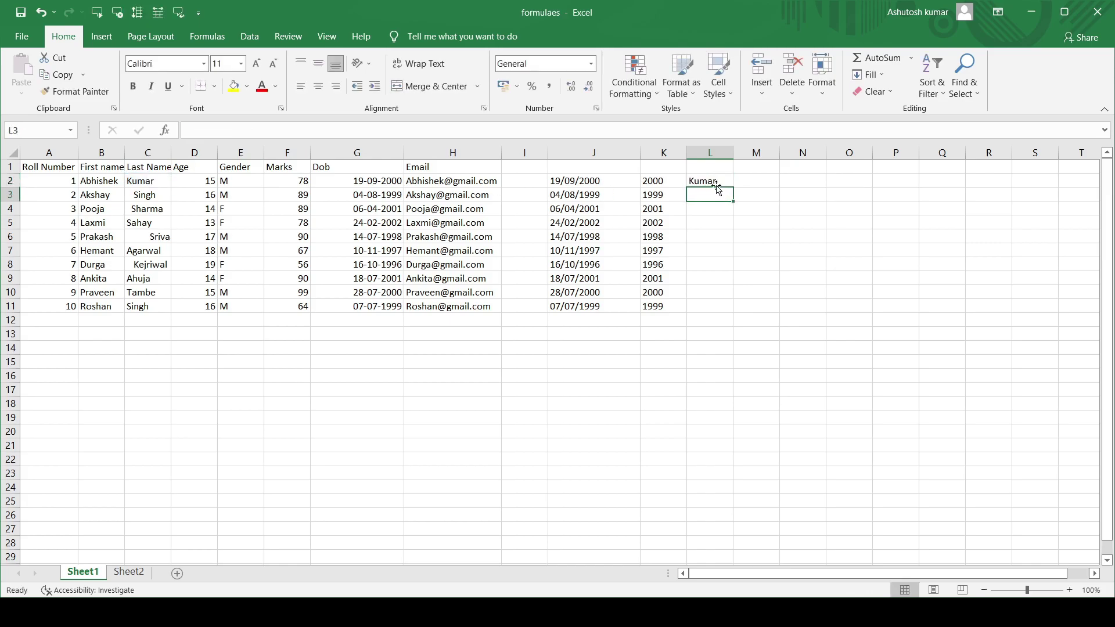
{"action": "left_click", "coordinate": [710, 178]}
{"action": "left_click_drag", "start_coordinate": [733, 187], "coordinate": [735, 311]}
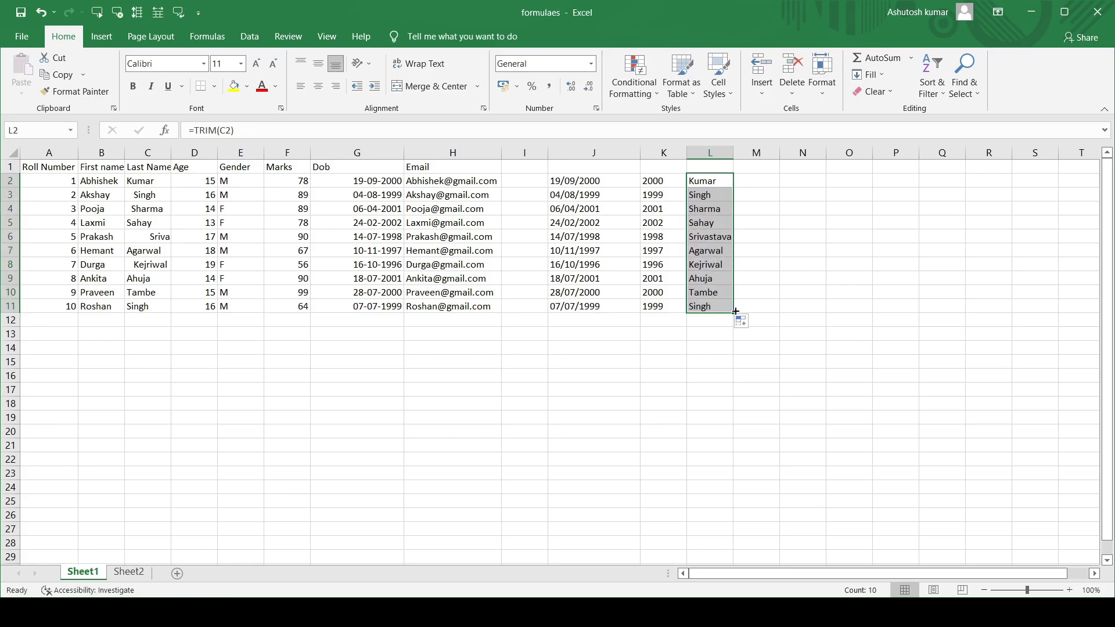
{"action": "left_click", "coordinate": [152, 239]}
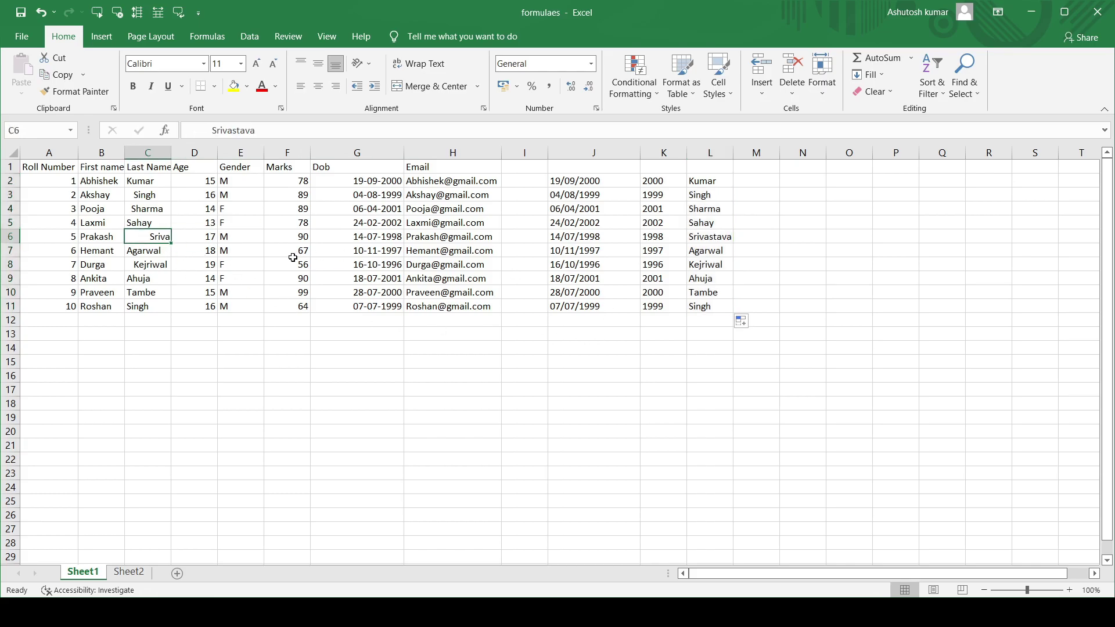
{"action": "left_click", "coordinate": [717, 235]}
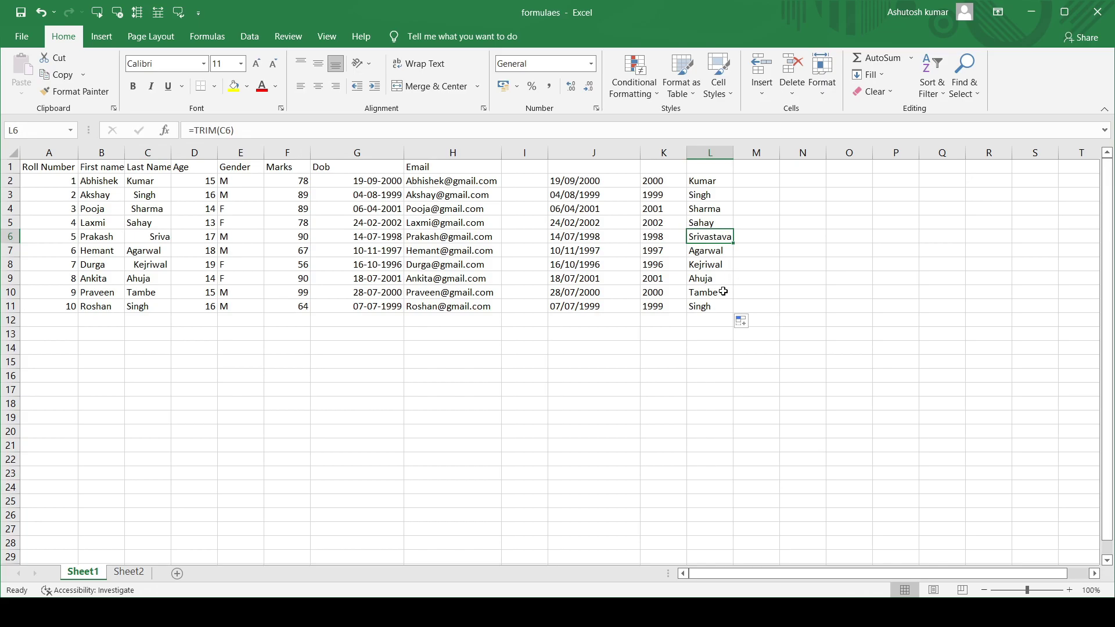
{"action": "double_click", "coordinate": [160, 295]}
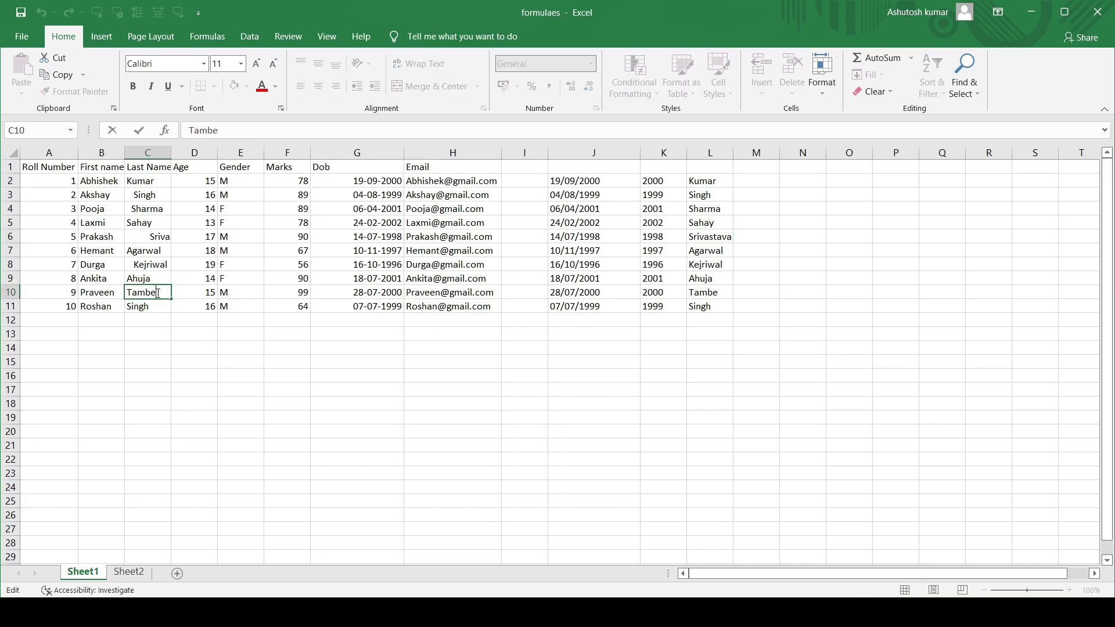
{"action": "left_click", "coordinate": [152, 236]}
{"action": "double_click", "coordinate": [153, 236]}
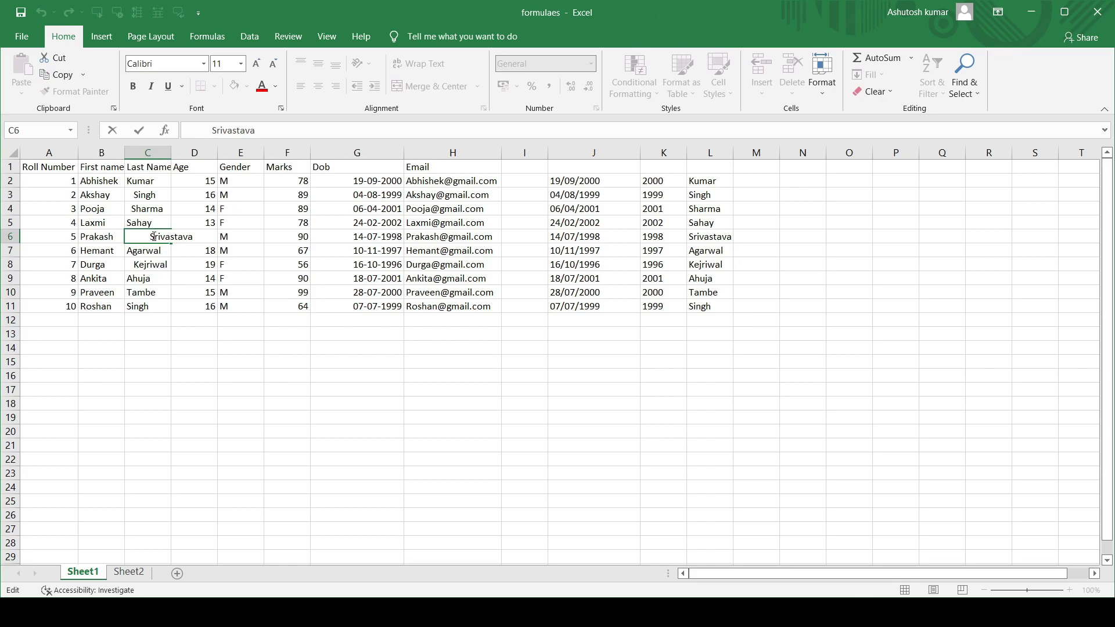
{"action": "left_click", "coordinate": [702, 181]}
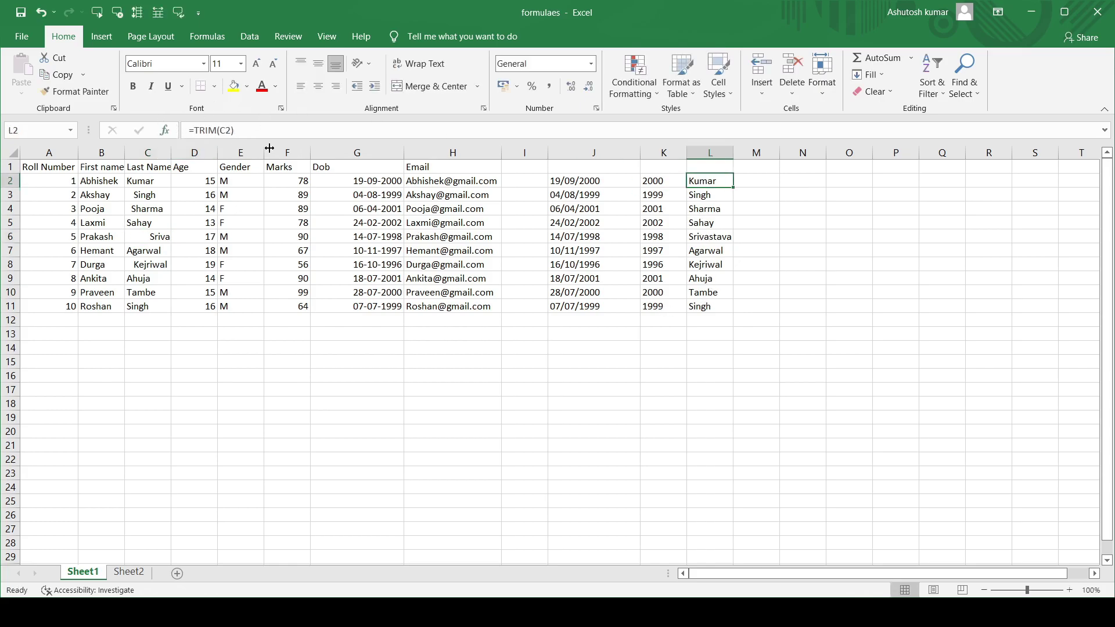
{"action": "left_click", "coordinate": [668, 295]}
{"action": "left_click", "coordinate": [721, 255]}
{"action": "left_click", "coordinate": [718, 200]}
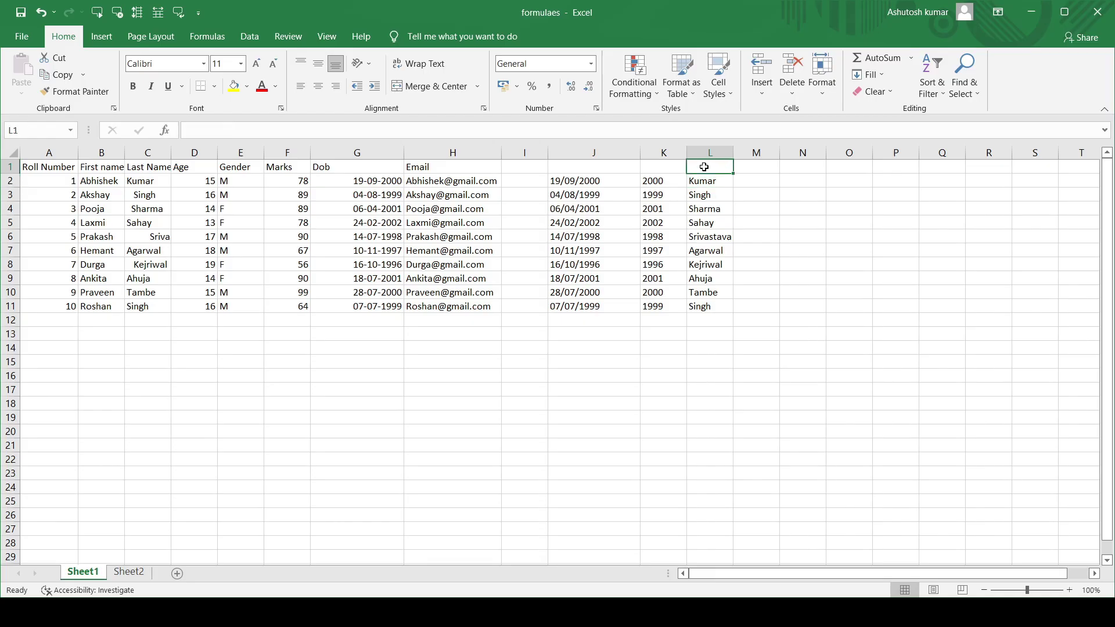
Step: Add the heading 'full name' in cell N1
{"action": "left_click", "coordinate": [756, 180]}
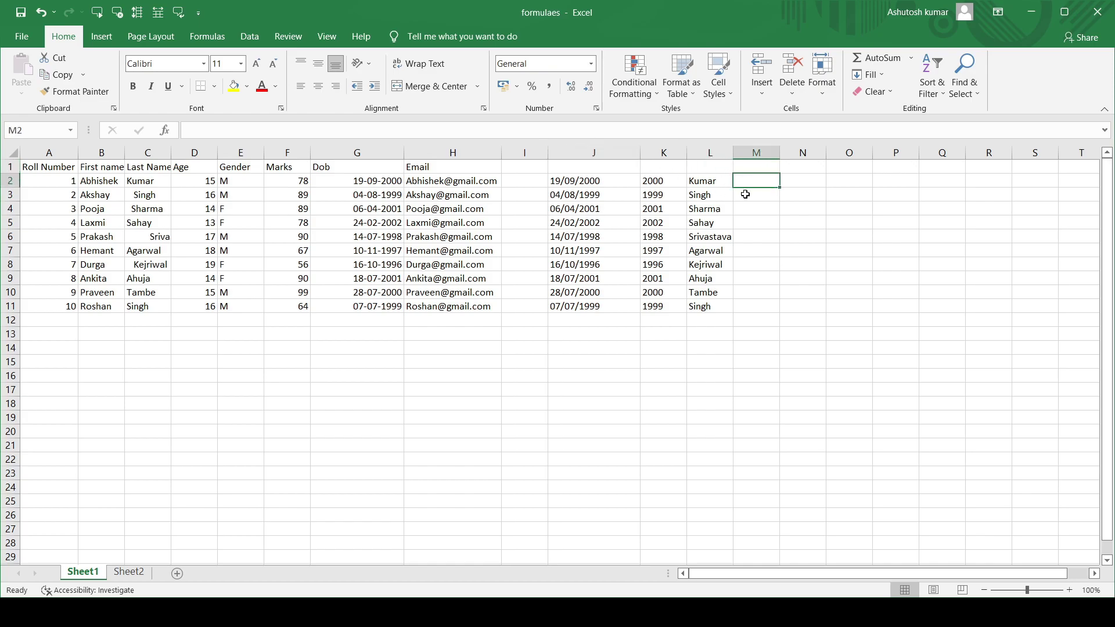
{"action": "left_click", "coordinate": [810, 183]}
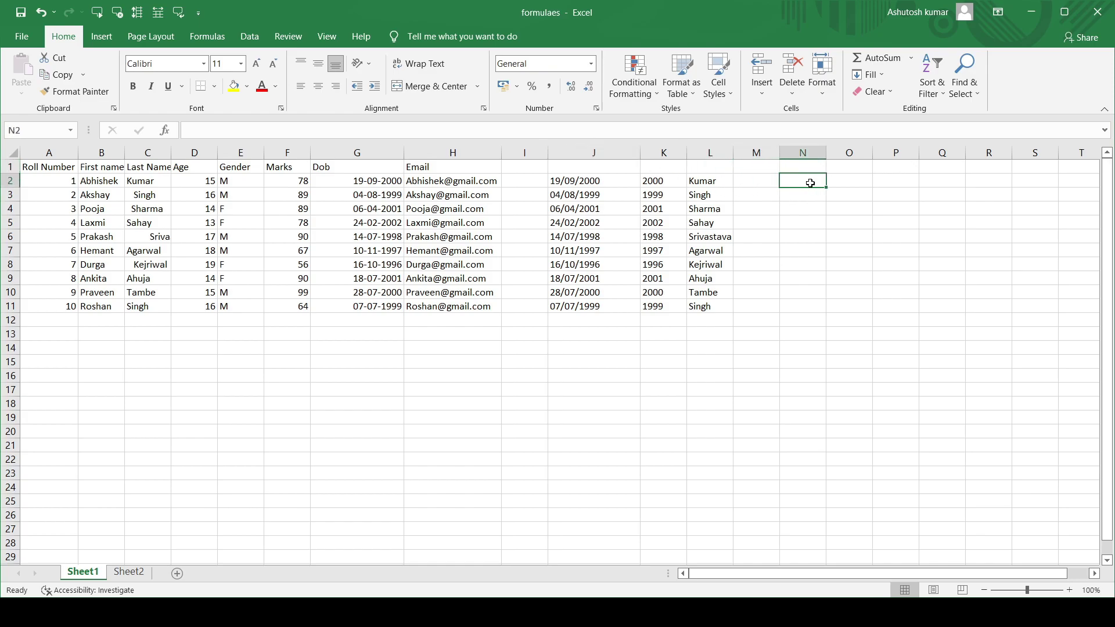
{"action": "type", "text": "="}
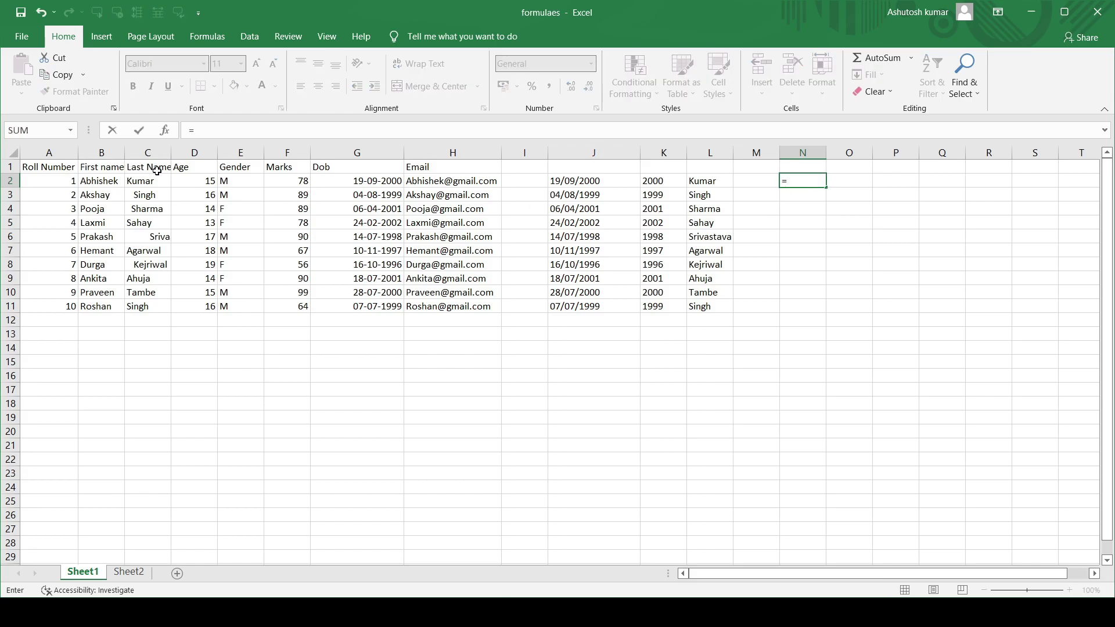
{"action": "key", "text": "Escape"}
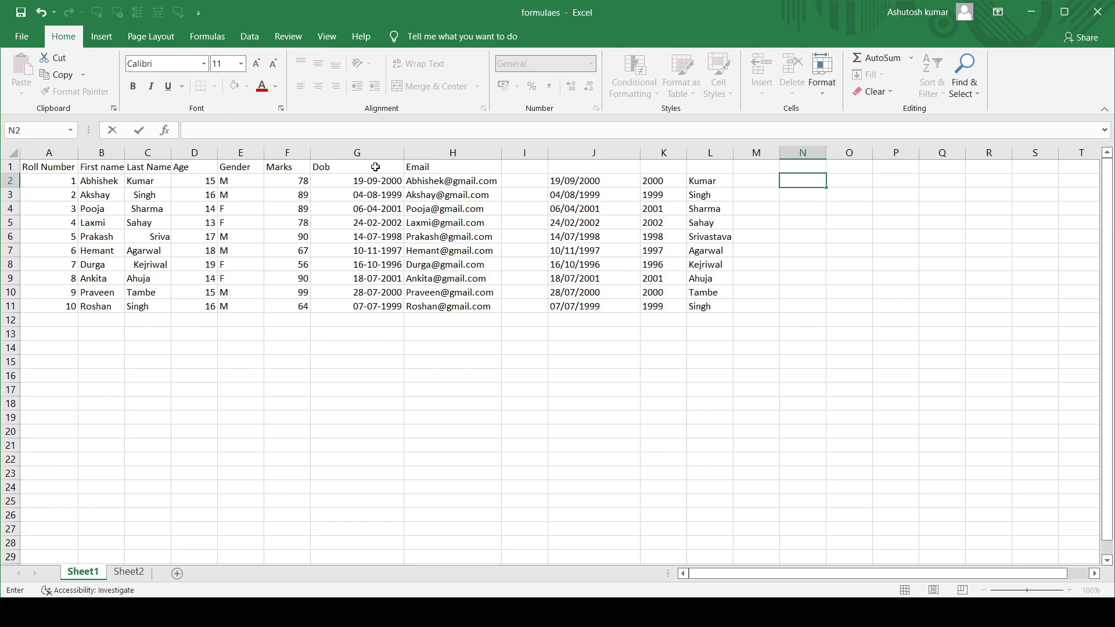
{"action": "left_click", "coordinate": [808, 166]}
{"action": "type", "text": "full name"}
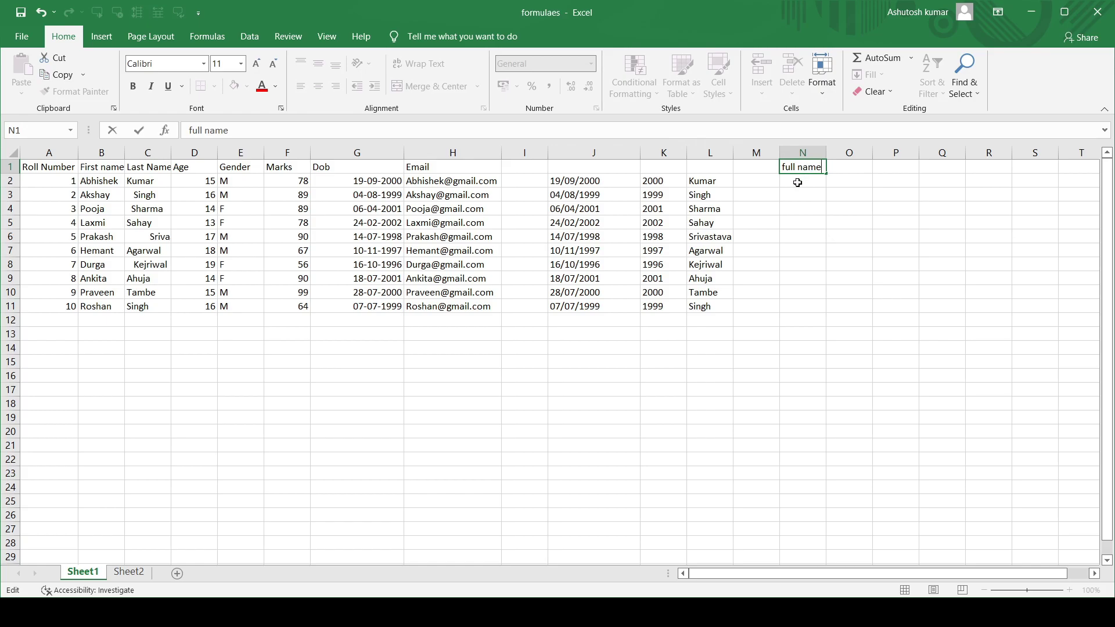
{"action": "left_click", "coordinate": [797, 182]}
Step: Enter =CONCATENATE(B2," ",TRIM(C2)) in N2 to join first and trimmed last name
{"action": "type", "text": "="}
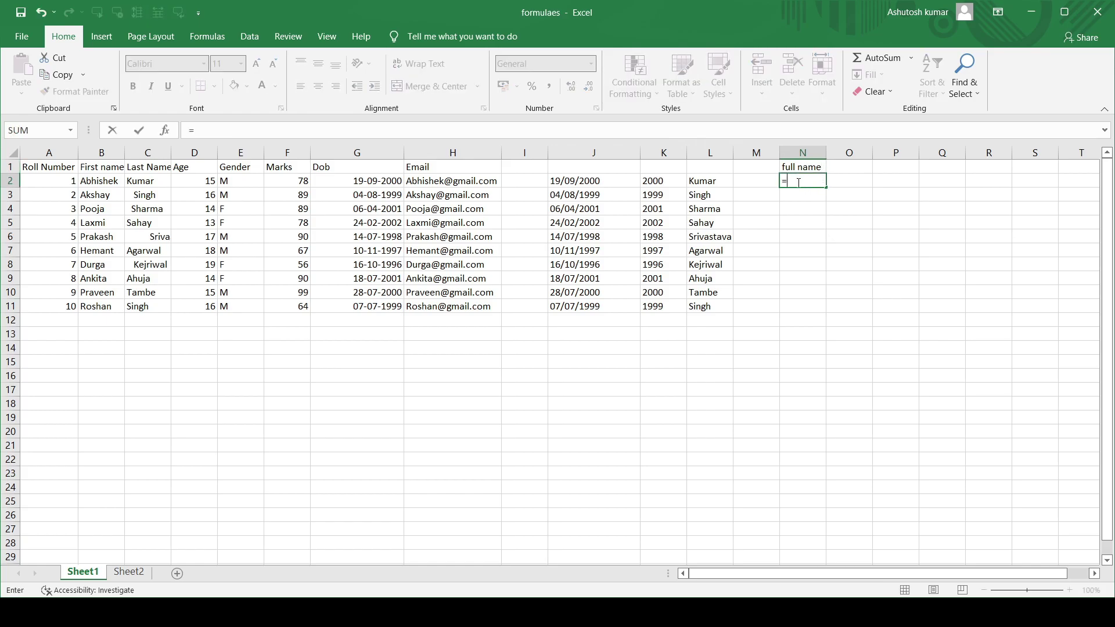
{"action": "type", "text": "concatenate"}
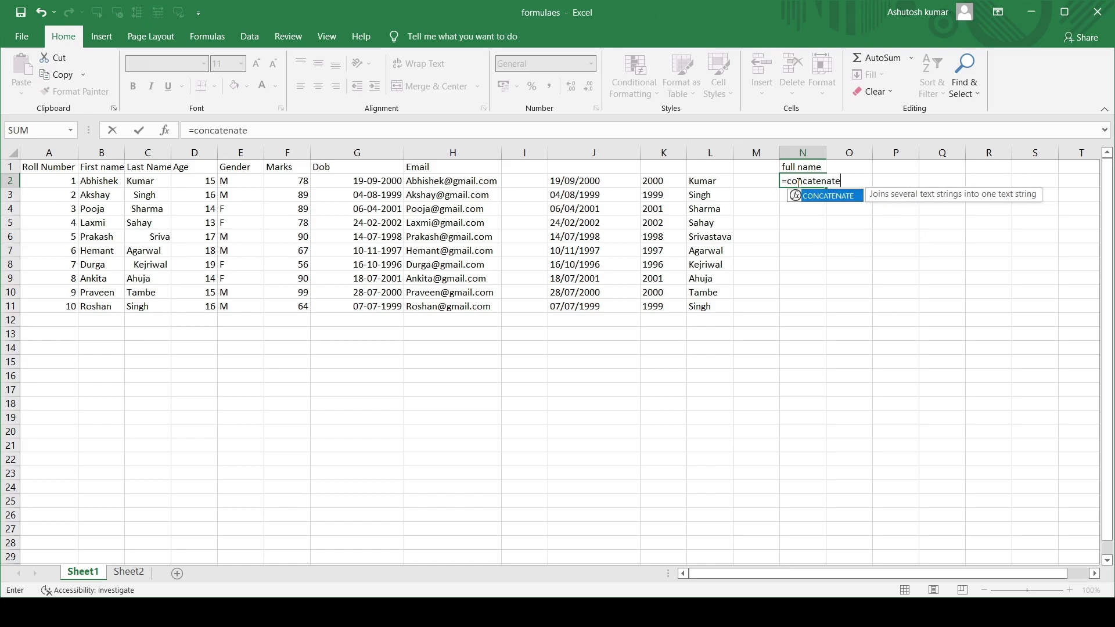
{"action": "type", "text": "("}
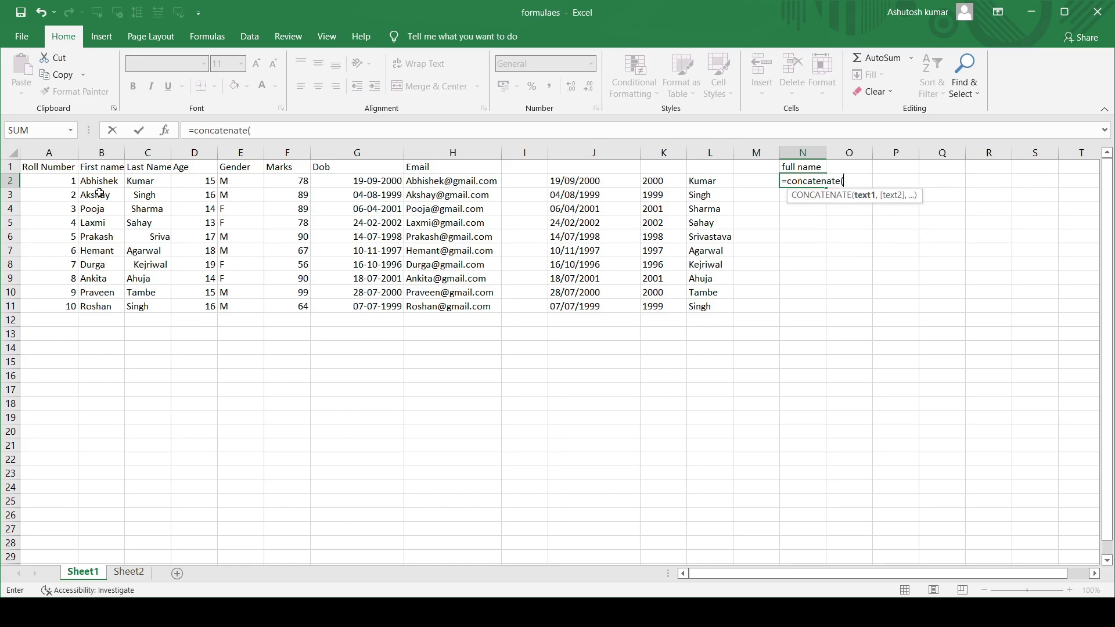
{"action": "left_click", "coordinate": [101, 182]}
{"action": "type", "text": ","}
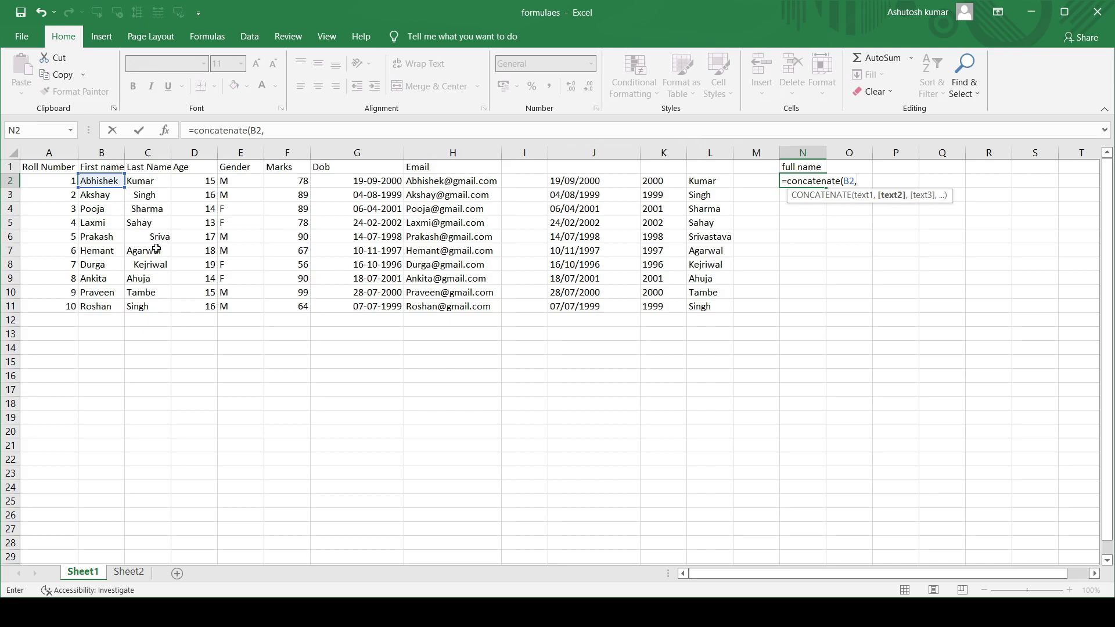
{"action": "type", "text": "trim"}
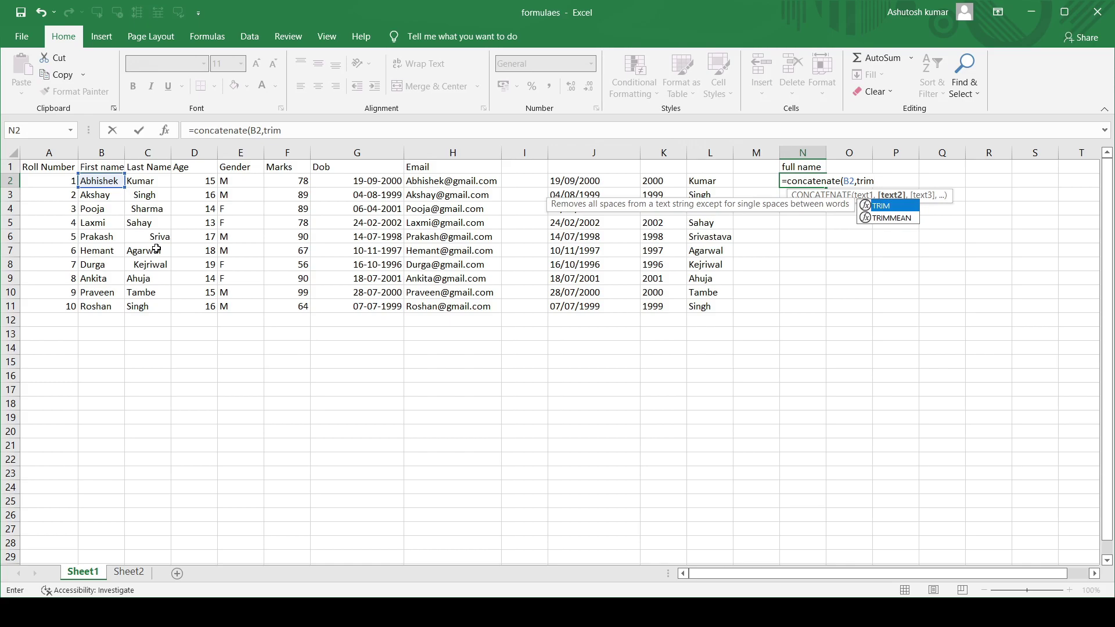
{"action": "type", "text": "("}
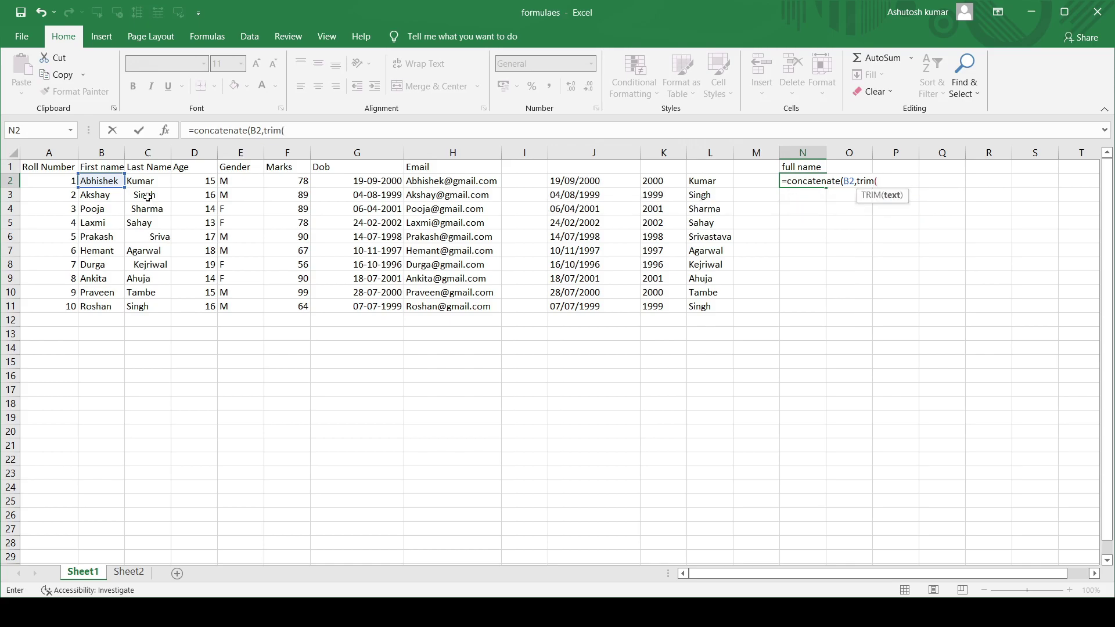
{"action": "left_click", "coordinate": [145, 182]}
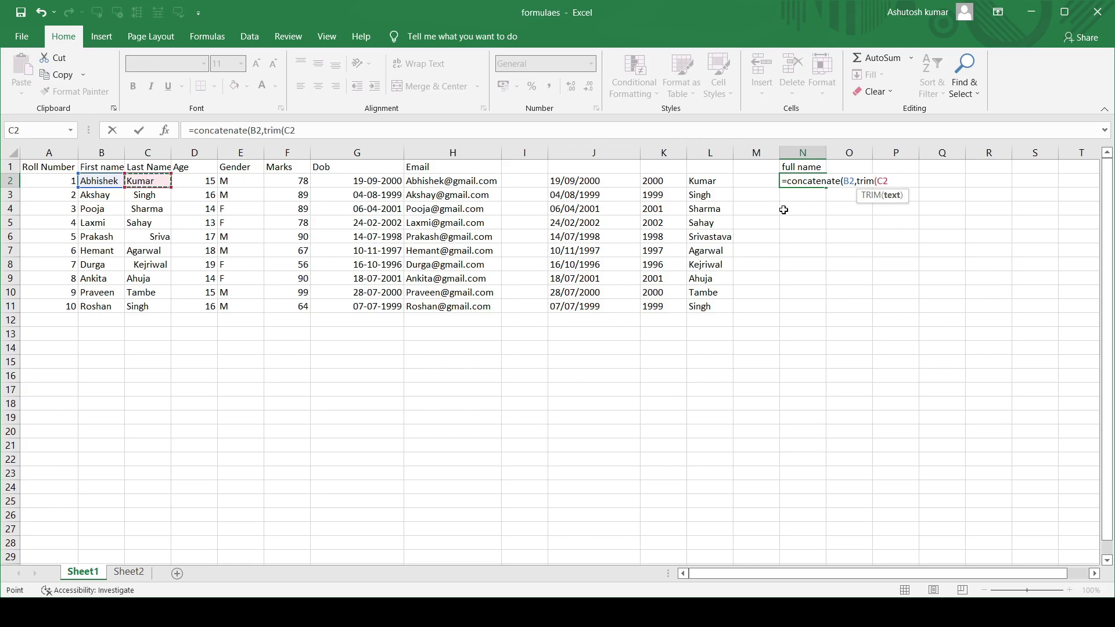
{"action": "type", "text": ")"}
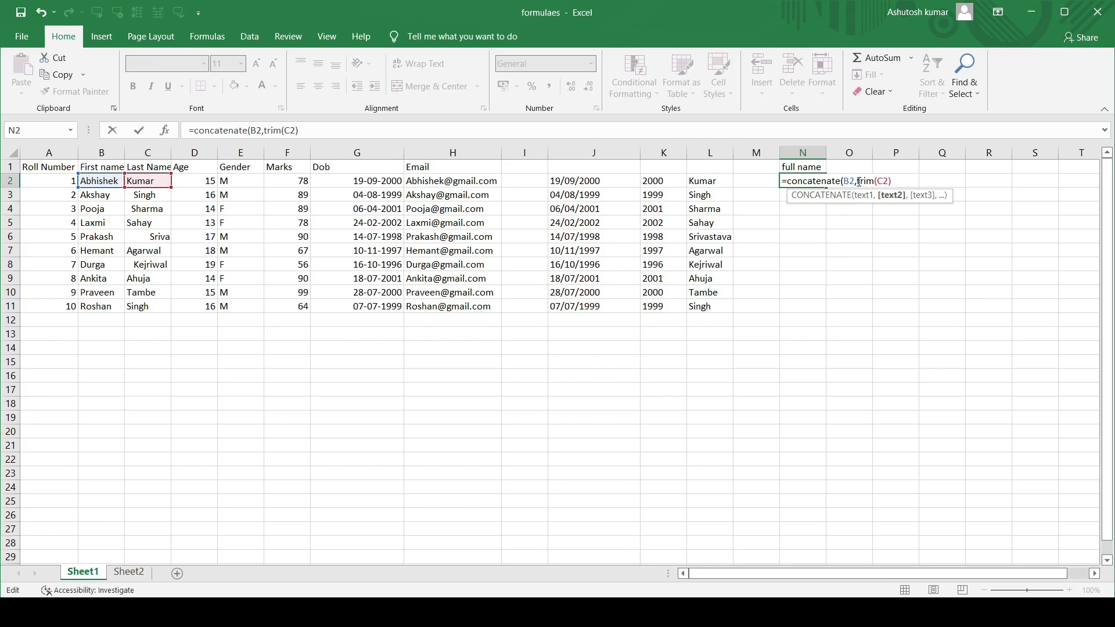
{"action": "type", "text": ","}
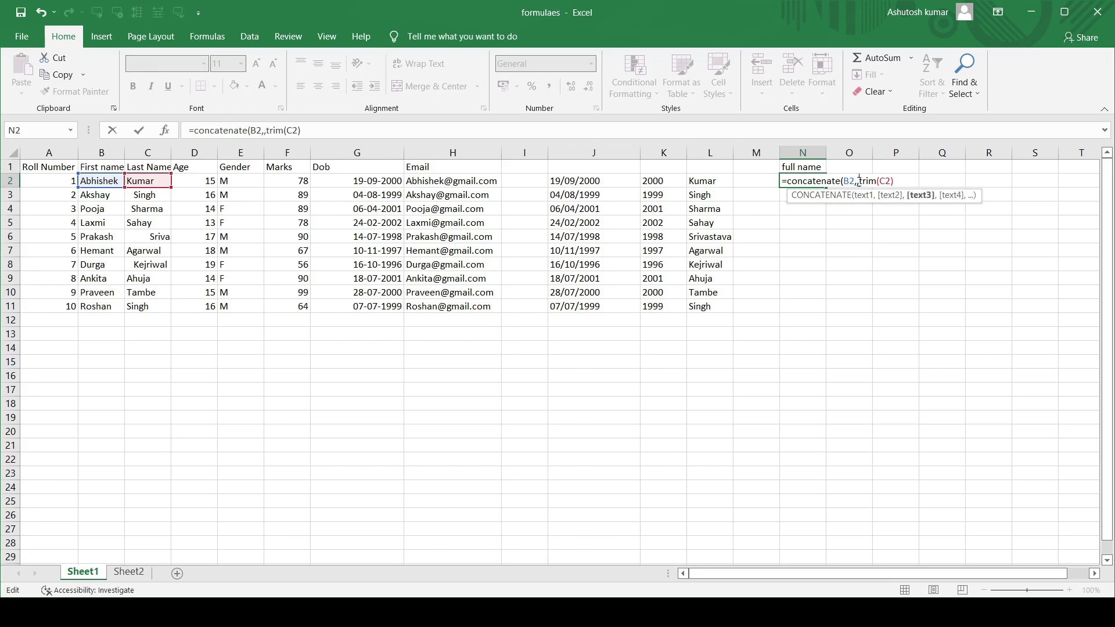
{"action": "left_click", "coordinate": [857, 181]}
{"action": "type", "text": "\" \""}
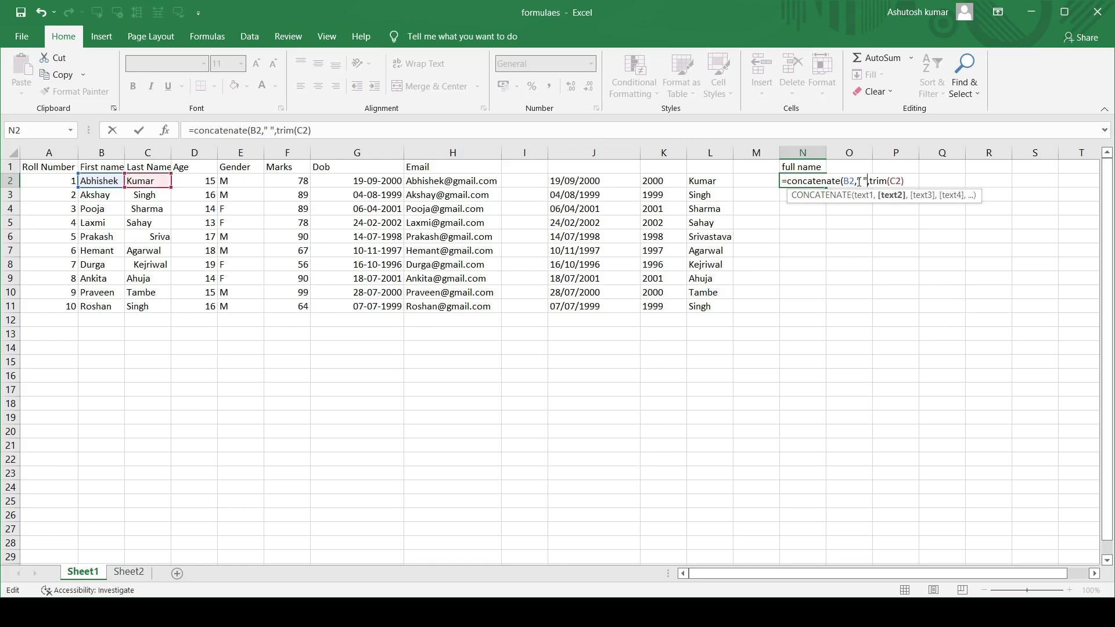
{"action": "left_click", "coordinate": [911, 182]}
{"action": "key", "text": "Return"}
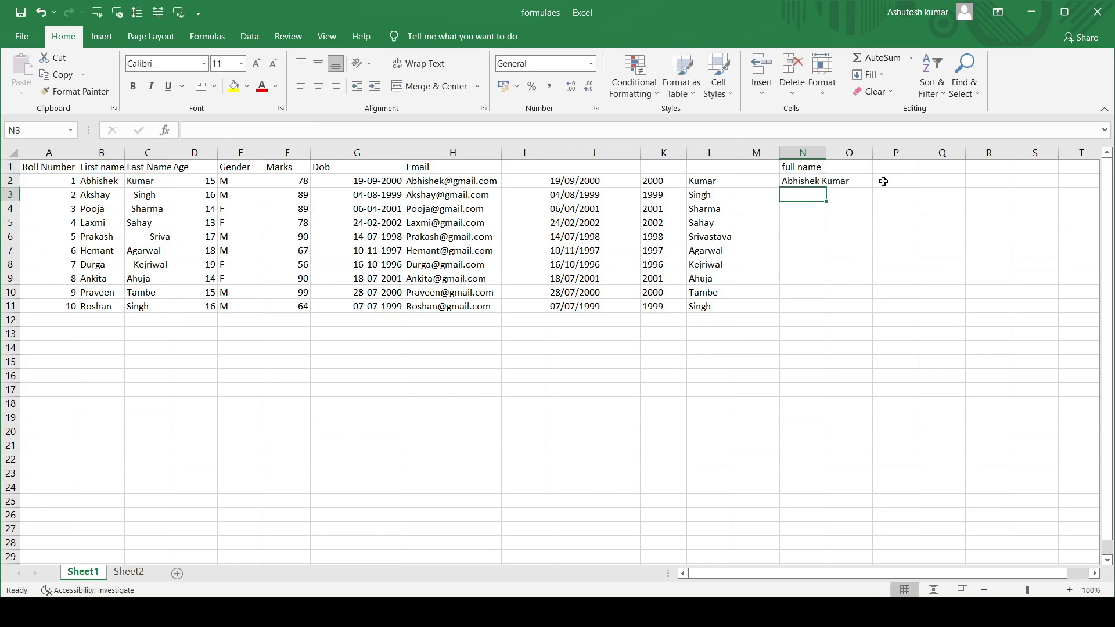
Step: Fill the full name formula down to N11, autofit column N, and copy N2
{"action": "left_click", "coordinate": [815, 182]}
{"action": "left_click_drag", "start_coordinate": [825, 188], "coordinate": [828, 313]}
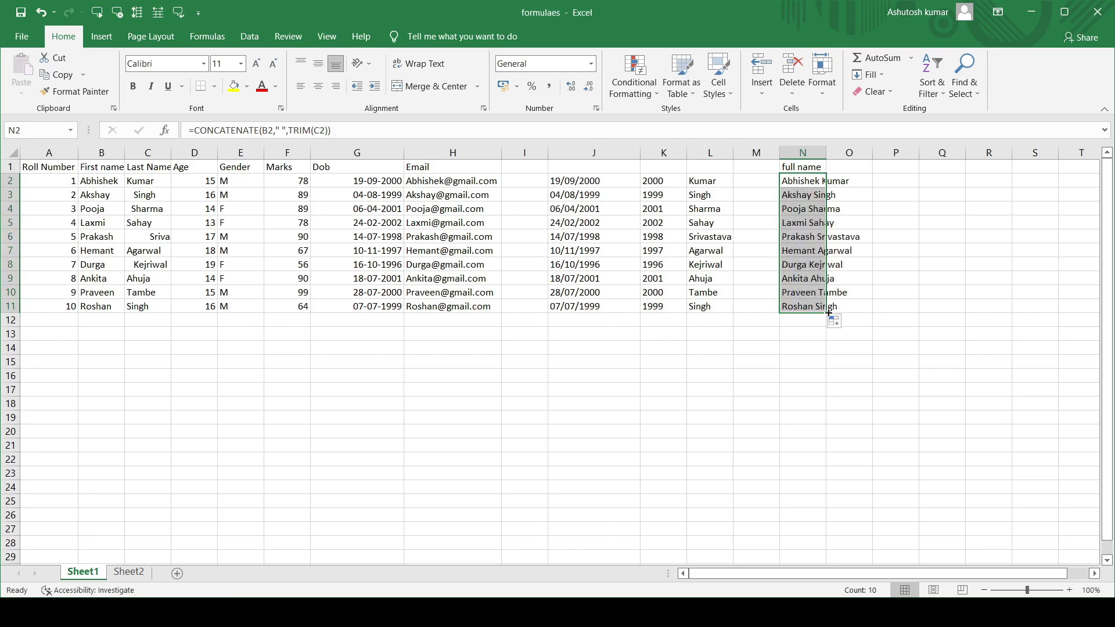
{"action": "double_click", "coordinate": [826, 152]}
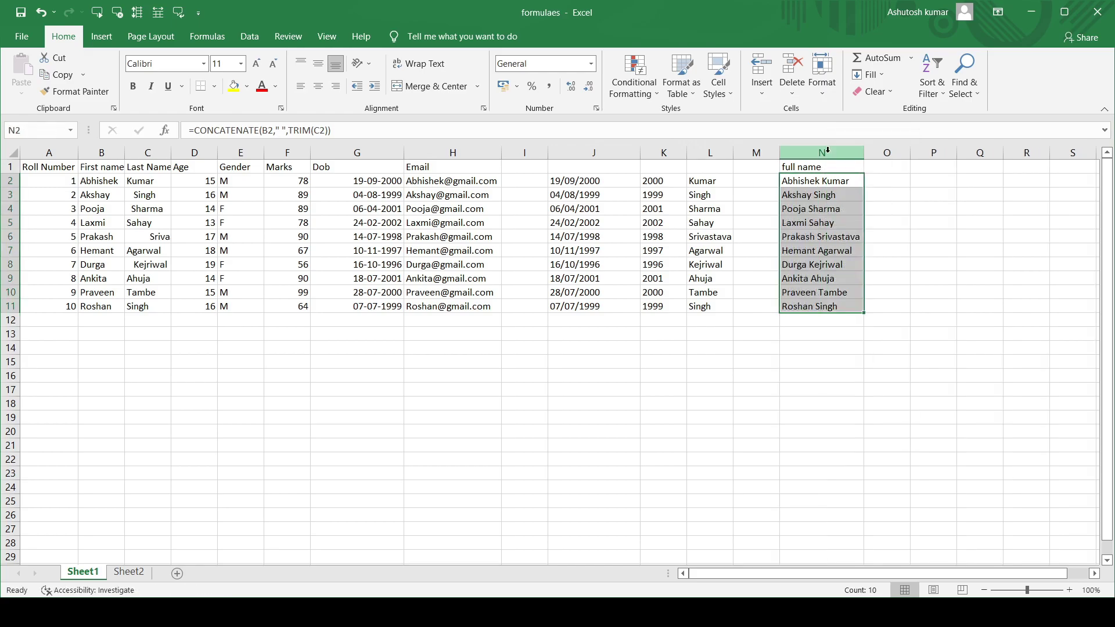
{"action": "left_click", "coordinate": [831, 185]}
{"action": "key", "text": "ctrl+c"}
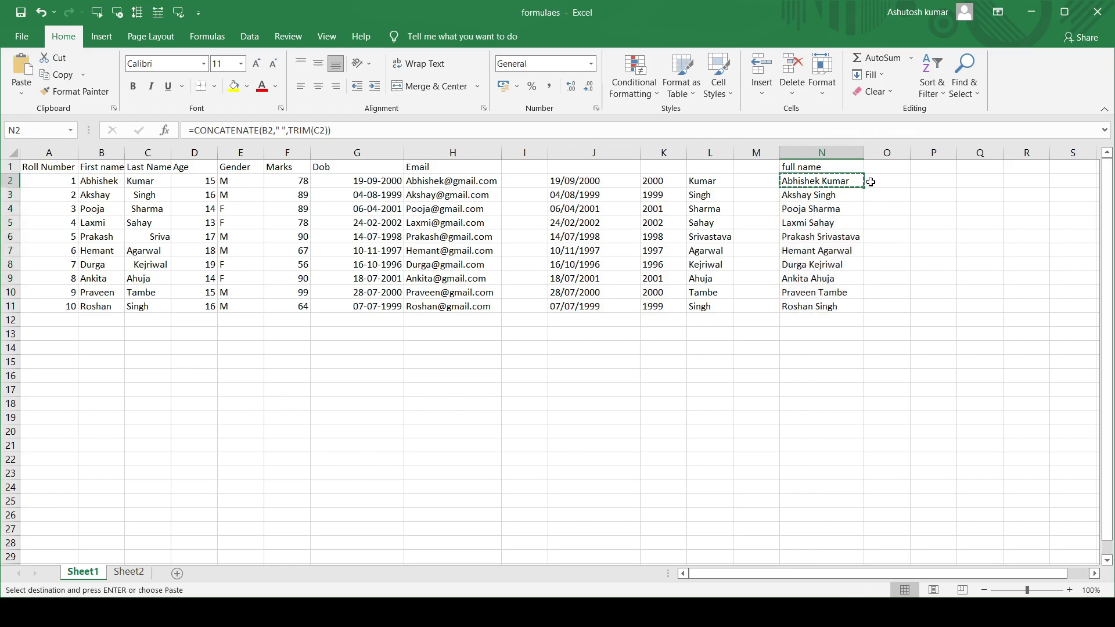
{"action": "left_click", "coordinate": [873, 181]}
{"action": "key", "text": "ctrl+v"}
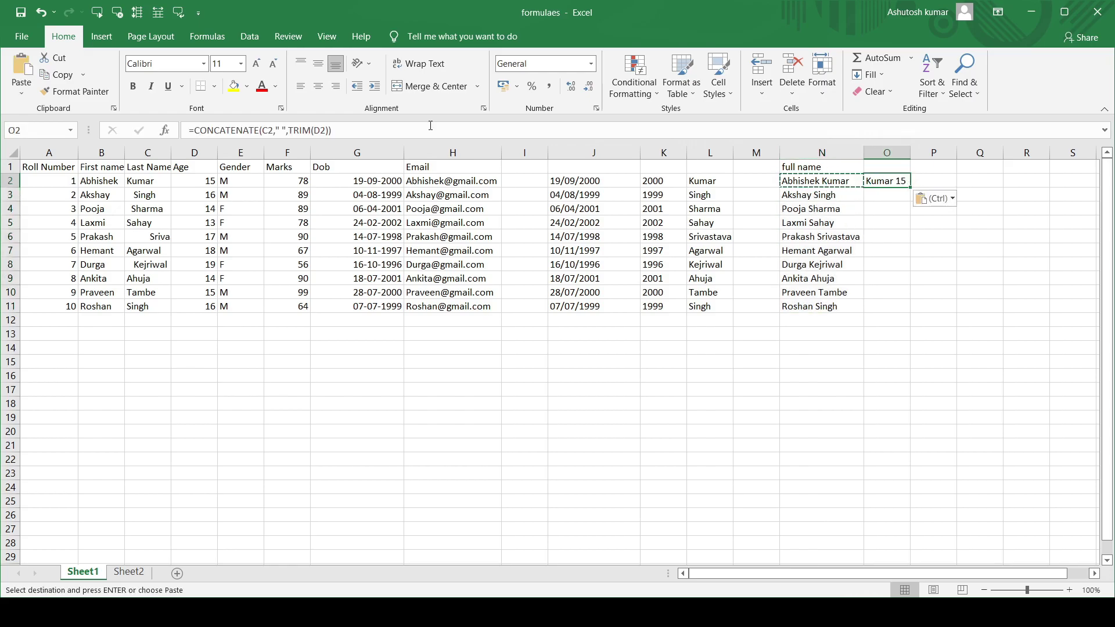
{"action": "type", "text": "=concatenate"}
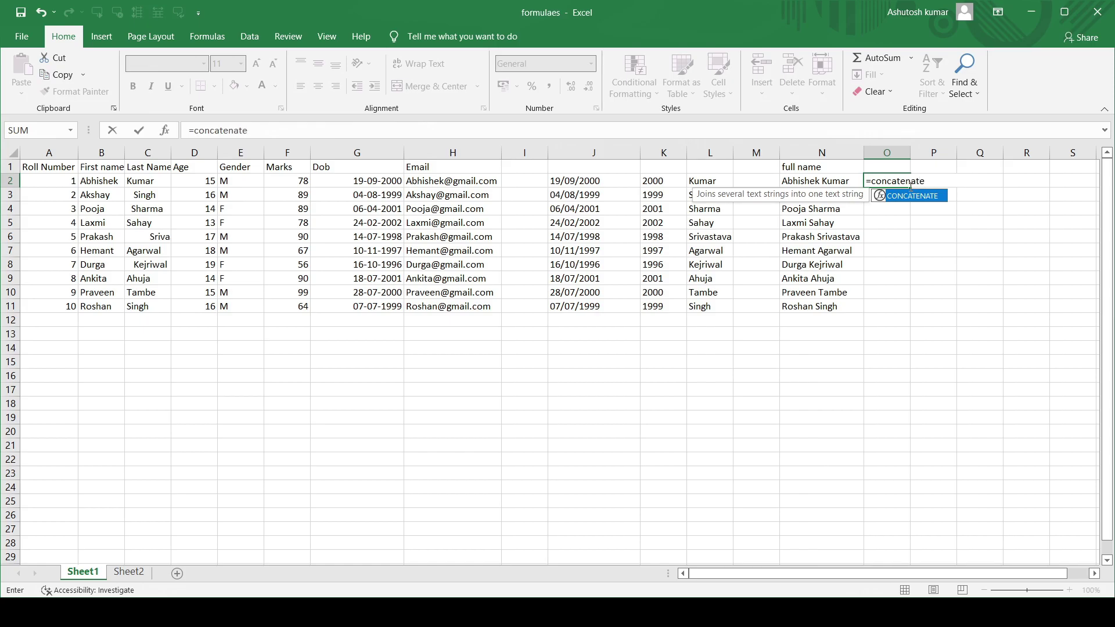
{"action": "type", "text": "("}
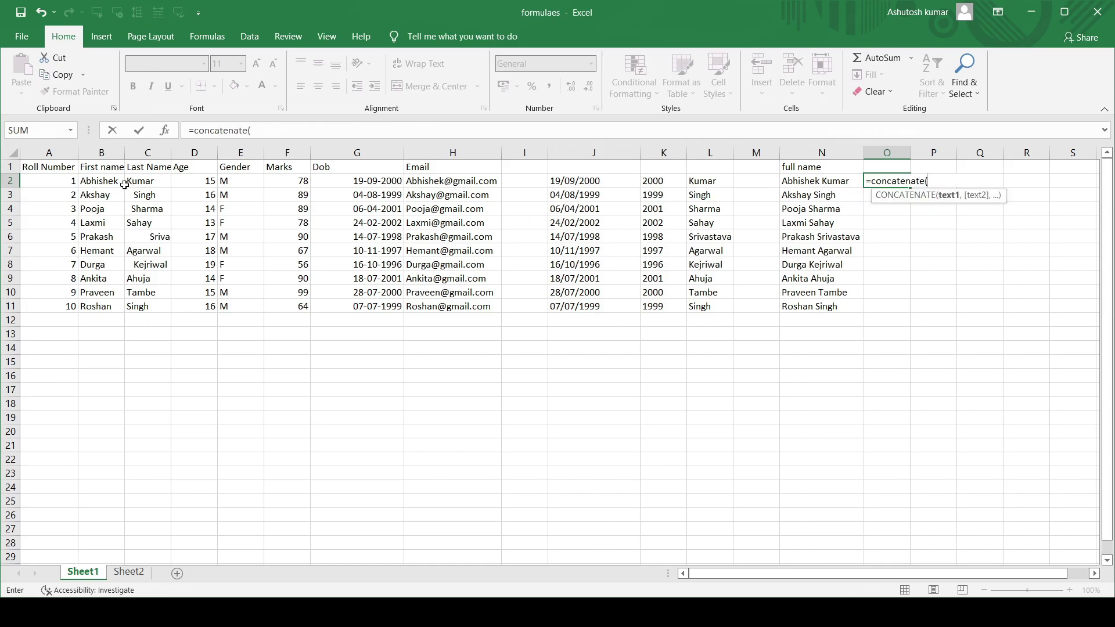
{"action": "left_click", "coordinate": [114, 182]}
{"action": "type", "text": ","}
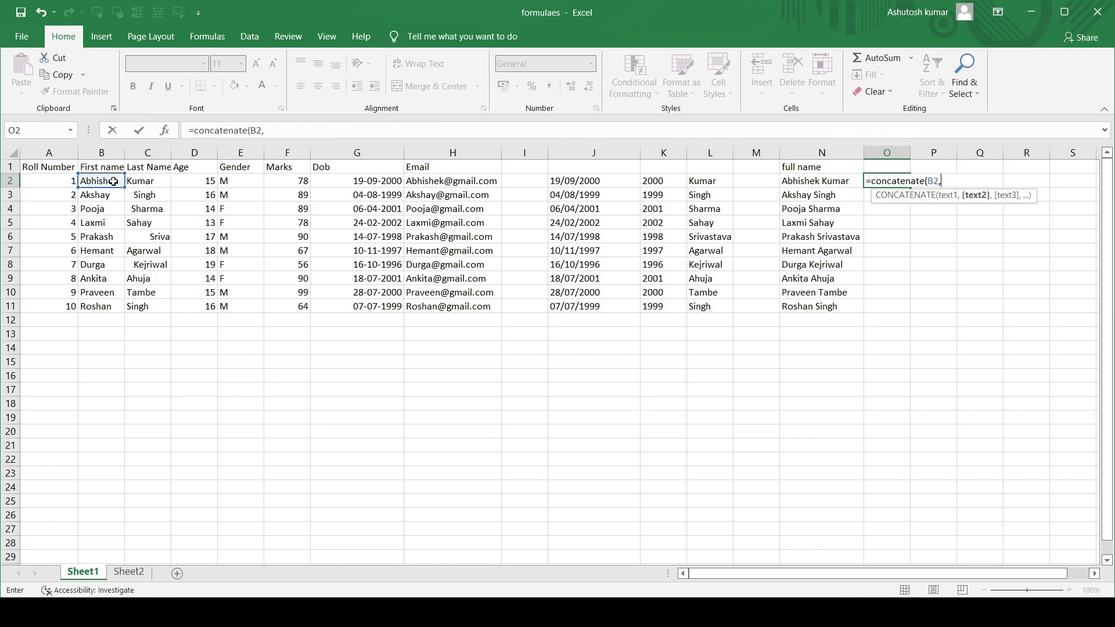
{"action": "type", "text": "\" \","}
{"action": "left_click", "coordinate": [142, 180]}
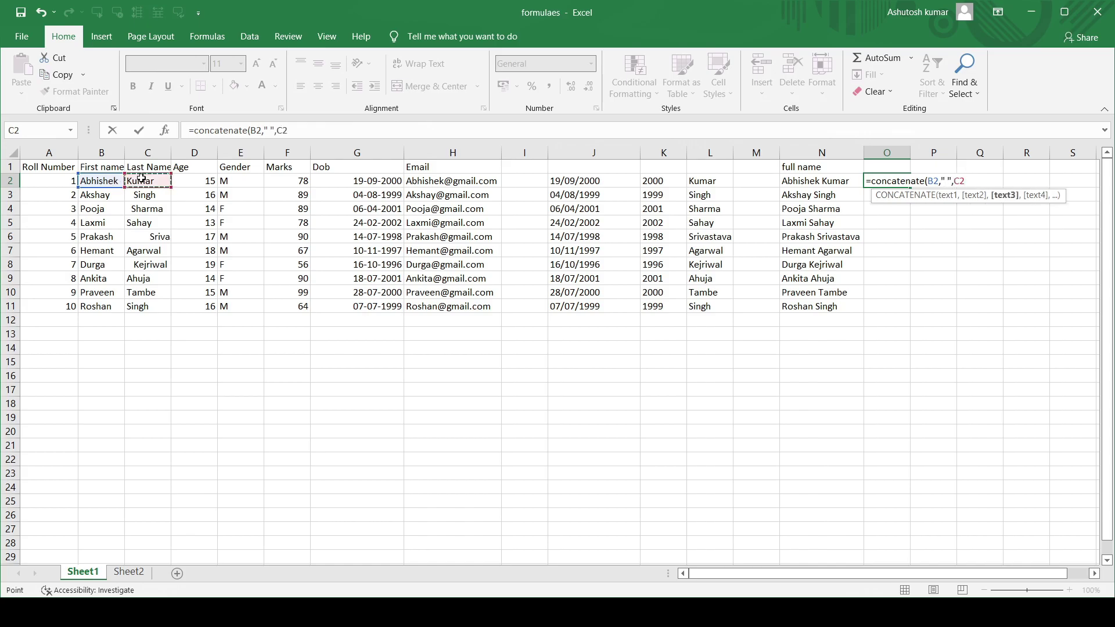
{"action": "key", "text": "Return"}
{"action": "left_click", "coordinate": [882, 175]}
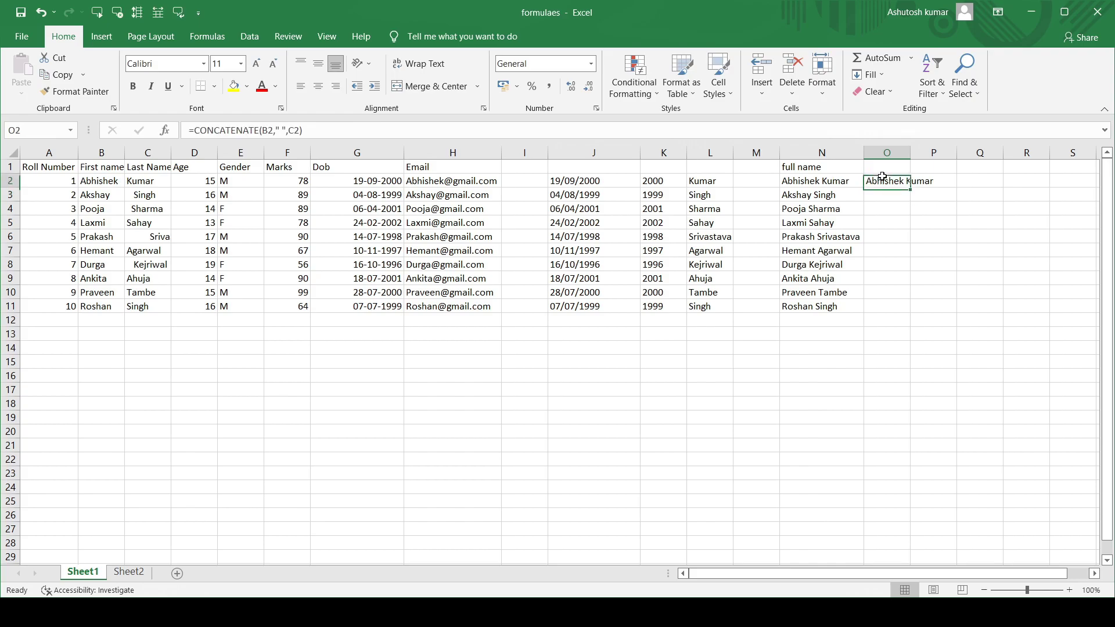
{"action": "left_click_drag", "start_coordinate": [910, 188], "coordinate": [908, 310]}
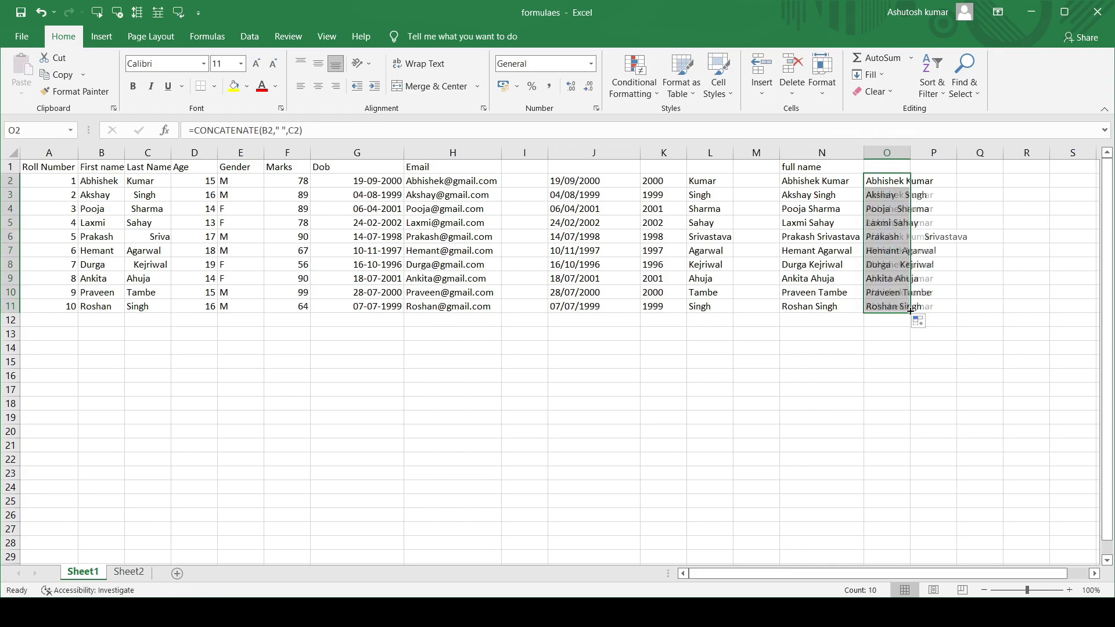
{"action": "double_click", "coordinate": [910, 148]}
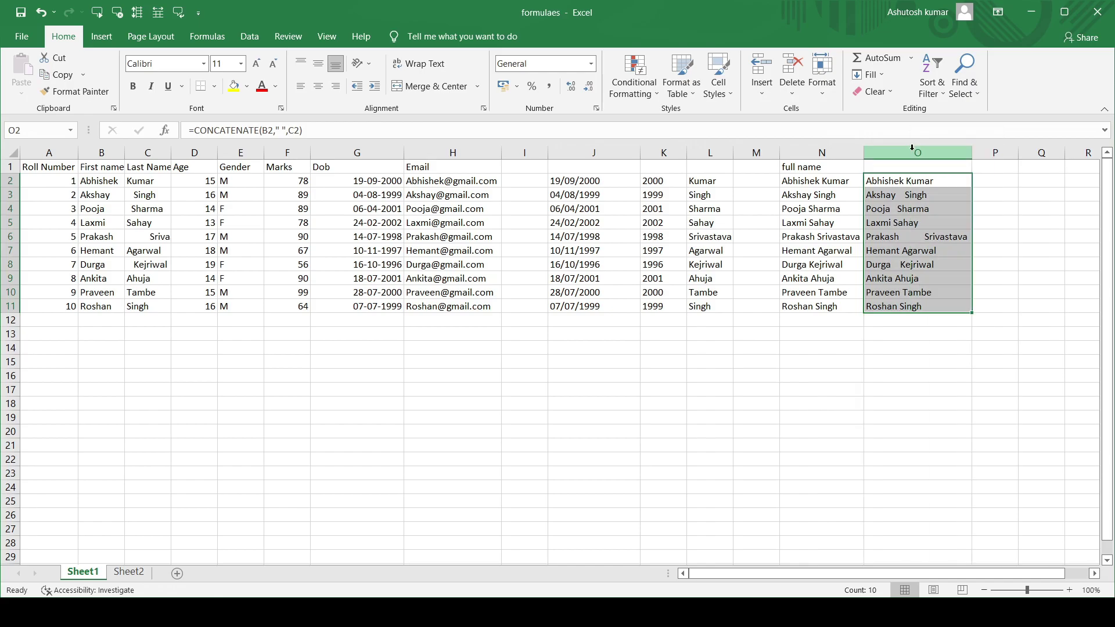
{"action": "left_click", "coordinate": [914, 246]}
{"action": "left_click", "coordinate": [911, 235]}
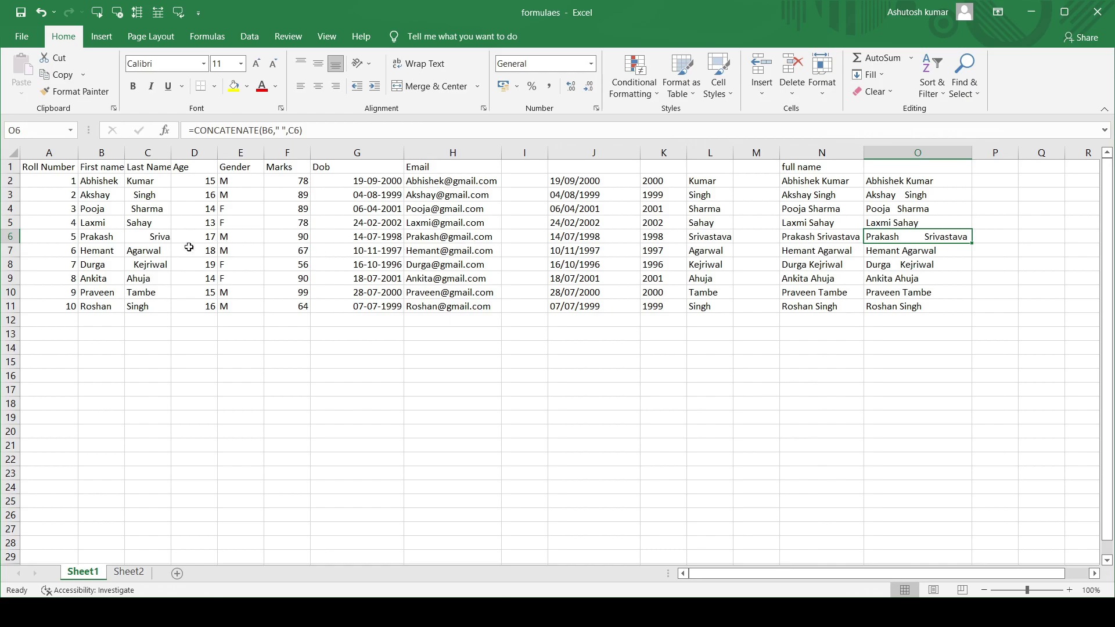
{"action": "left_click", "coordinate": [154, 236]}
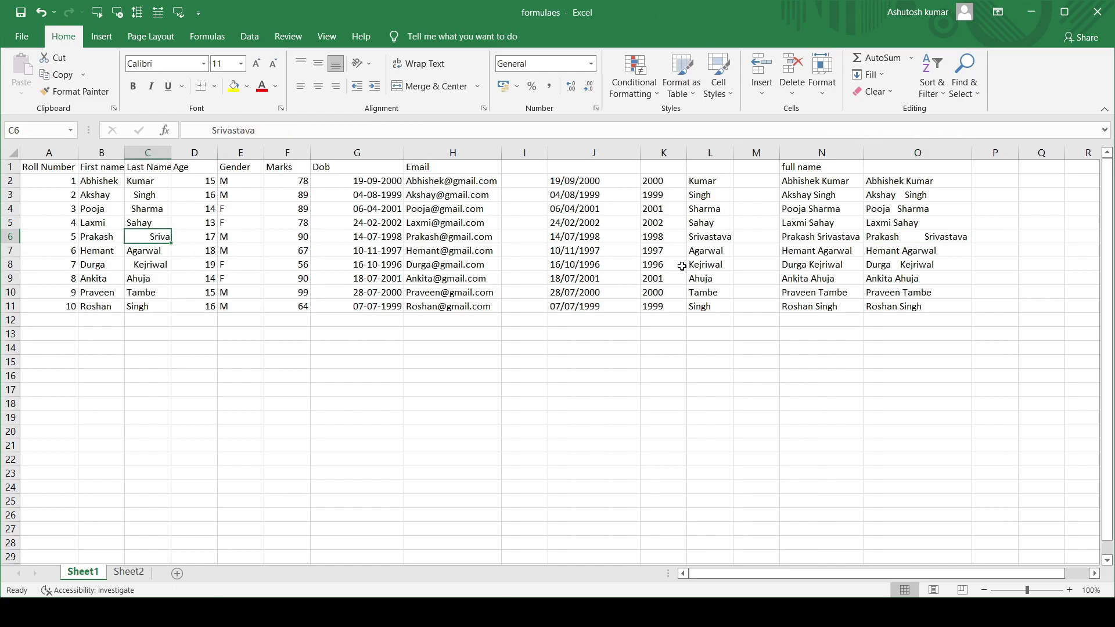
{"action": "left_click", "coordinate": [926, 238]}
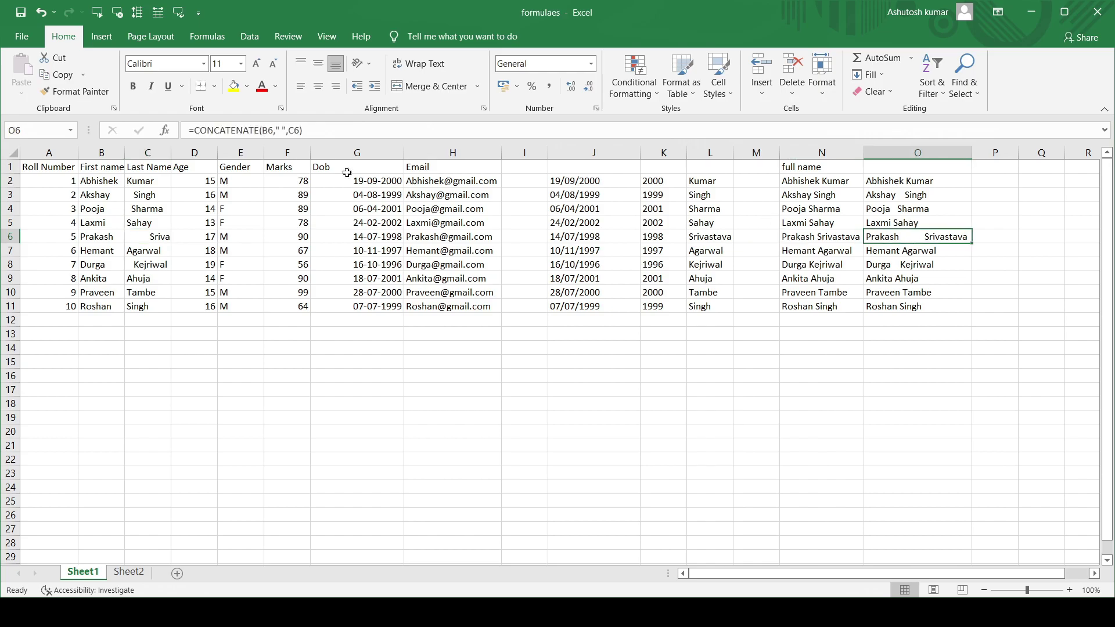
{"action": "left_click", "coordinate": [800, 236]}
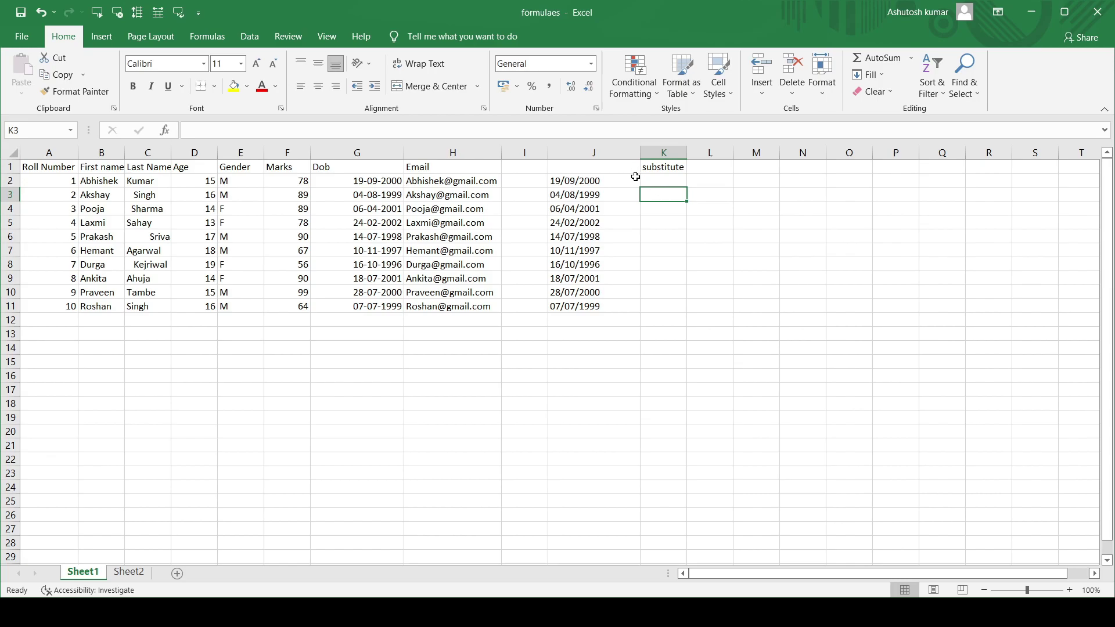
Step: Enter =SUBSTITUTE(J2,"/","-") in K2, correcting the misspelled function name
{"action": "left_click", "coordinate": [609, 153]}
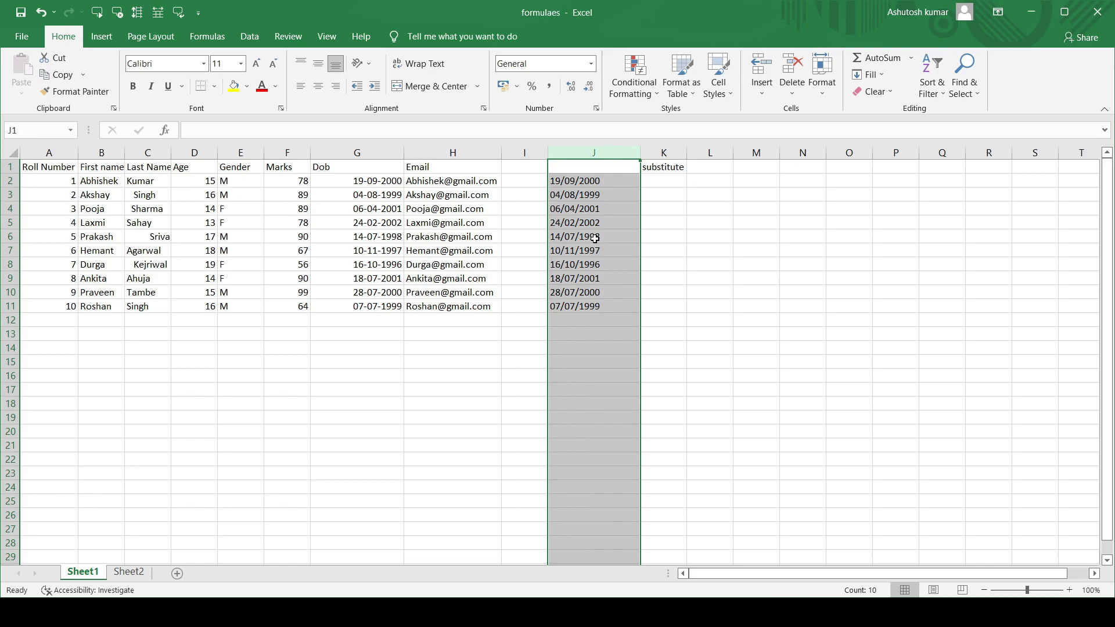
{"action": "left_click", "coordinate": [655, 183]}
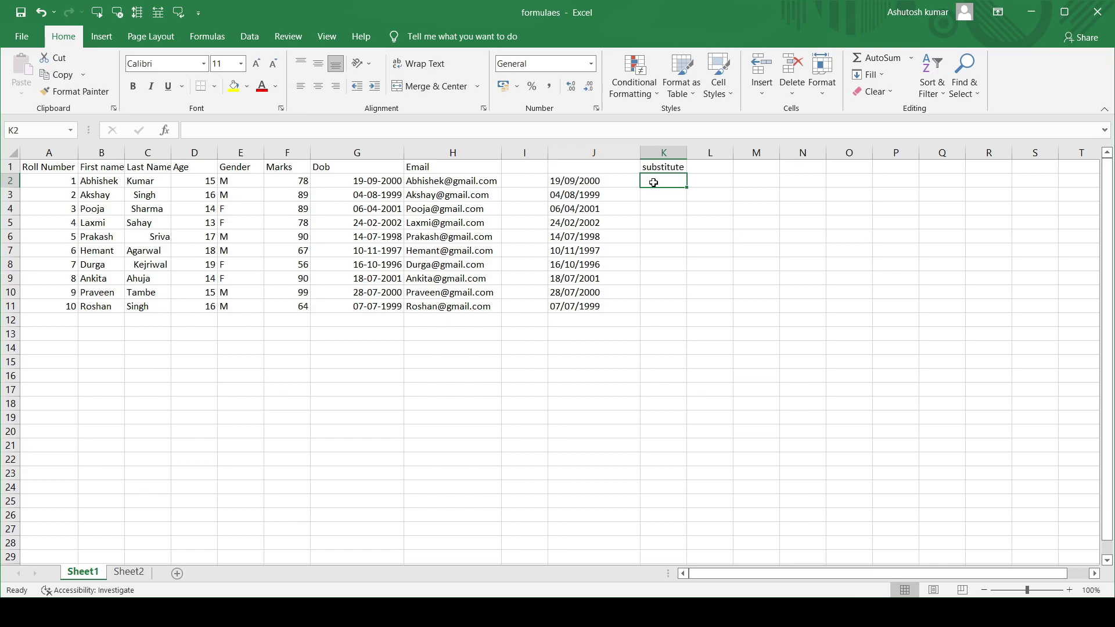
{"action": "type", "text": "substi"}
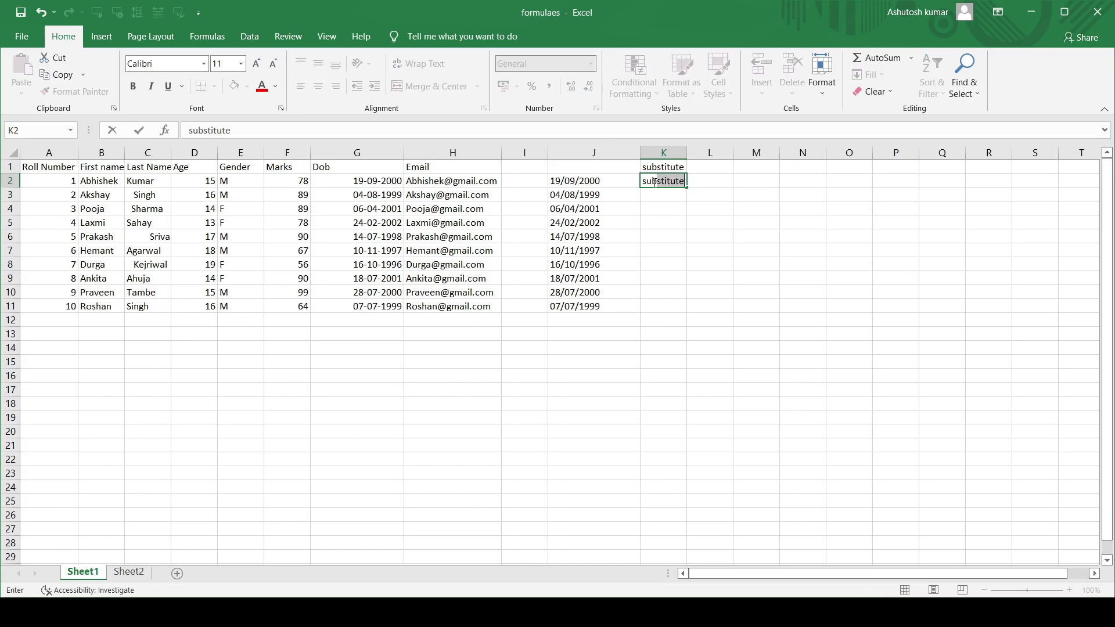
{"action": "type", "text": "tute"}
{"action": "key", "text": "BackSpace"}
{"action": "key", "text": "BackSpace"}
{"action": "key", "text": "BackSpace"}
{"action": "type", "text": "=sustitute"}
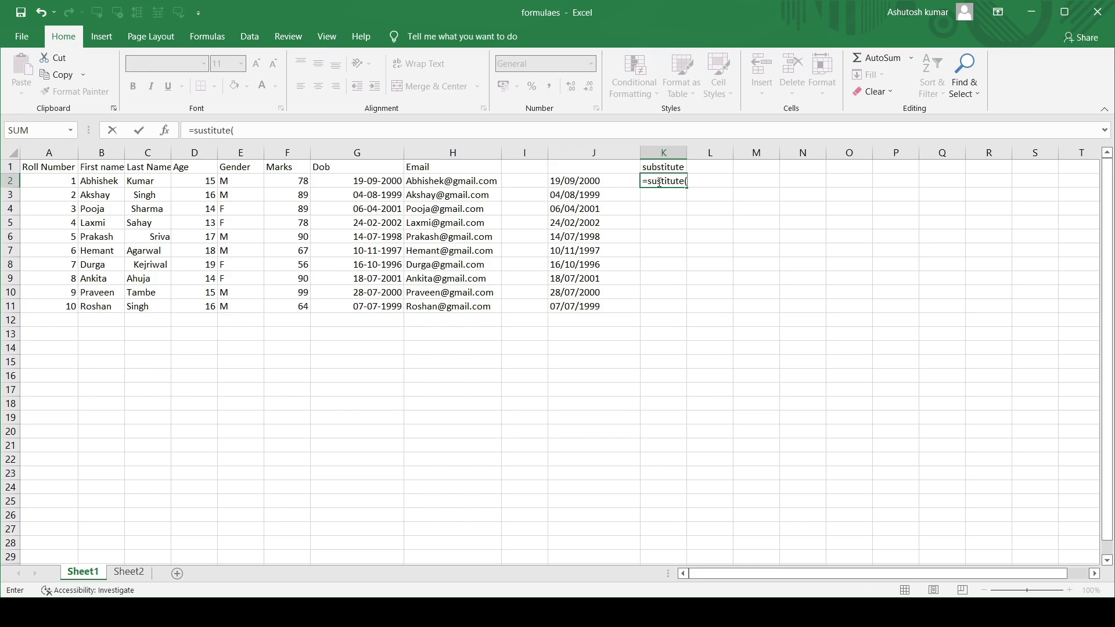
{"action": "left_click", "coordinate": [659, 183]}
{"action": "key", "text": "Escape"}
{"action": "type", "text": "b"}
{"action": "left_click", "coordinate": [705, 181]}
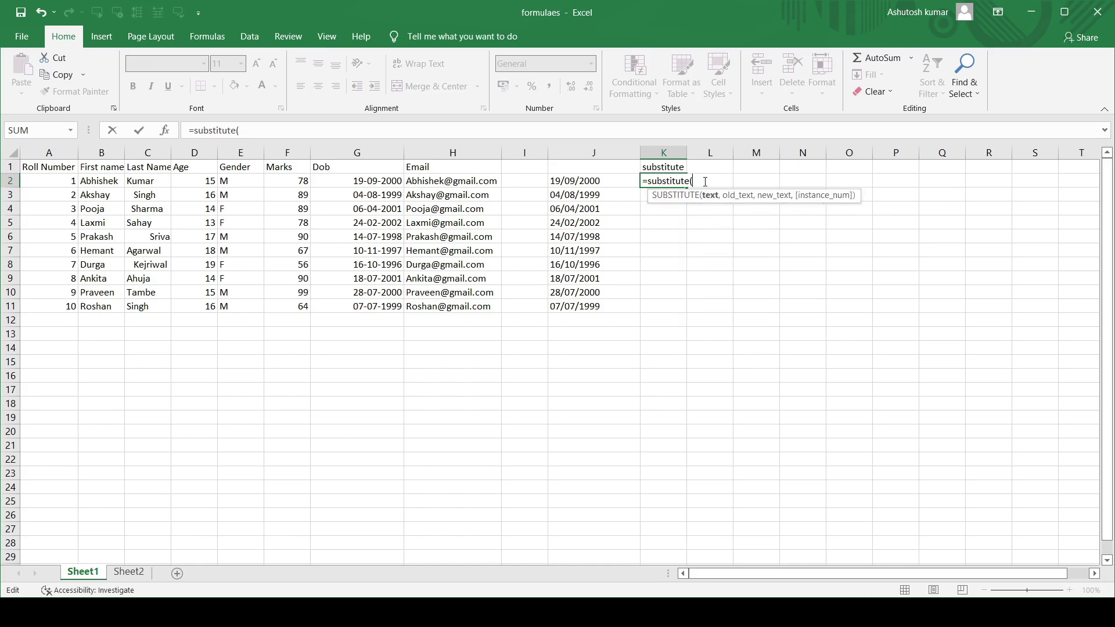
{"action": "left_click", "coordinate": [621, 184]}
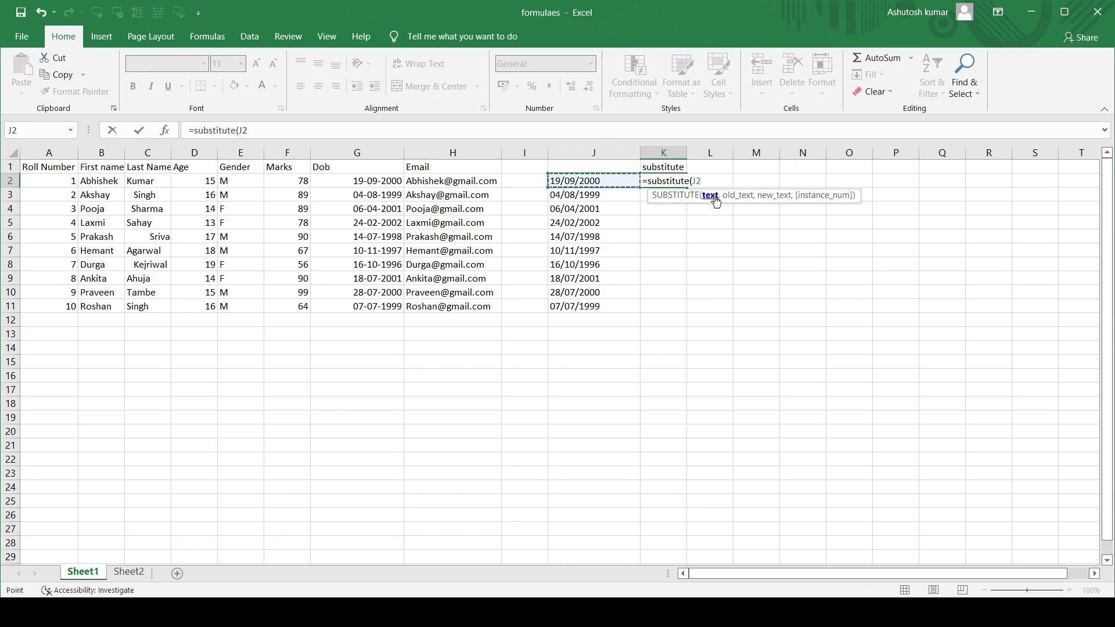
{"action": "type", "text": ",\"/"}
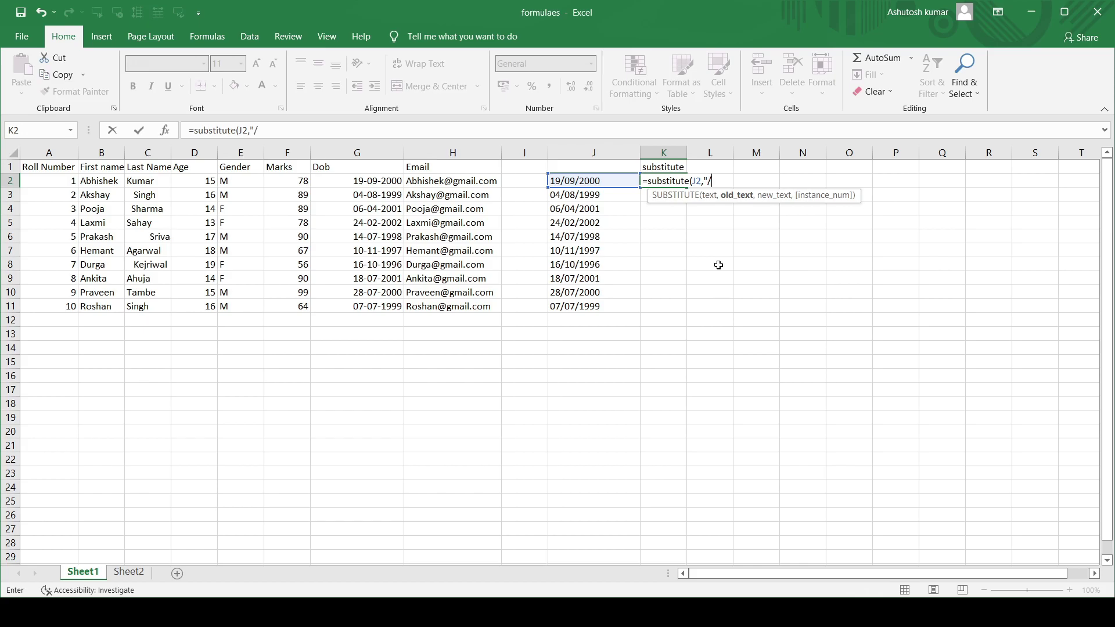
{"action": "type", "text": ",\"-"}
{"action": "type", "text": ")"}
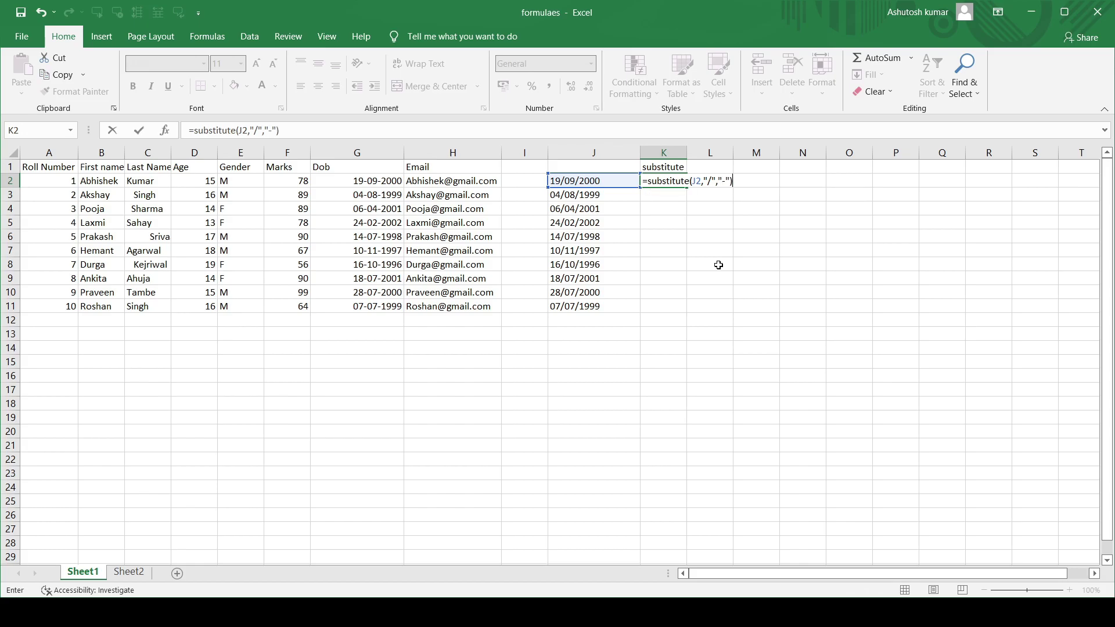
{"action": "key", "text": "Return"}
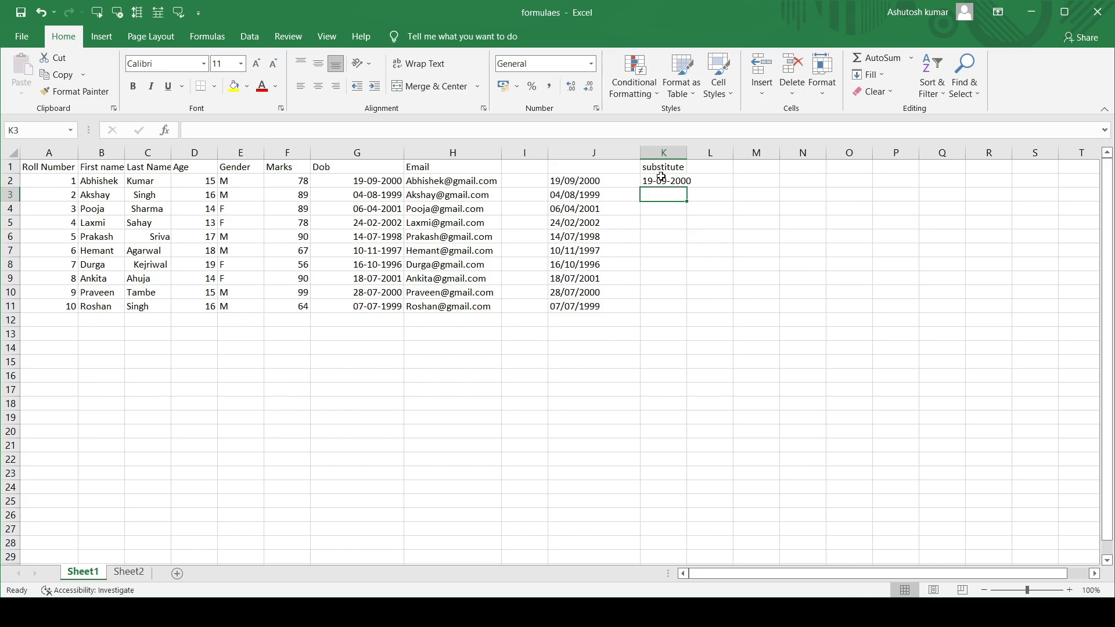
Step: Fill the K2 formula down to K11 and autofit column K
{"action": "left_click", "coordinate": [662, 180]}
{"action": "left_click_drag", "start_coordinate": [686, 187], "coordinate": [683, 314]}
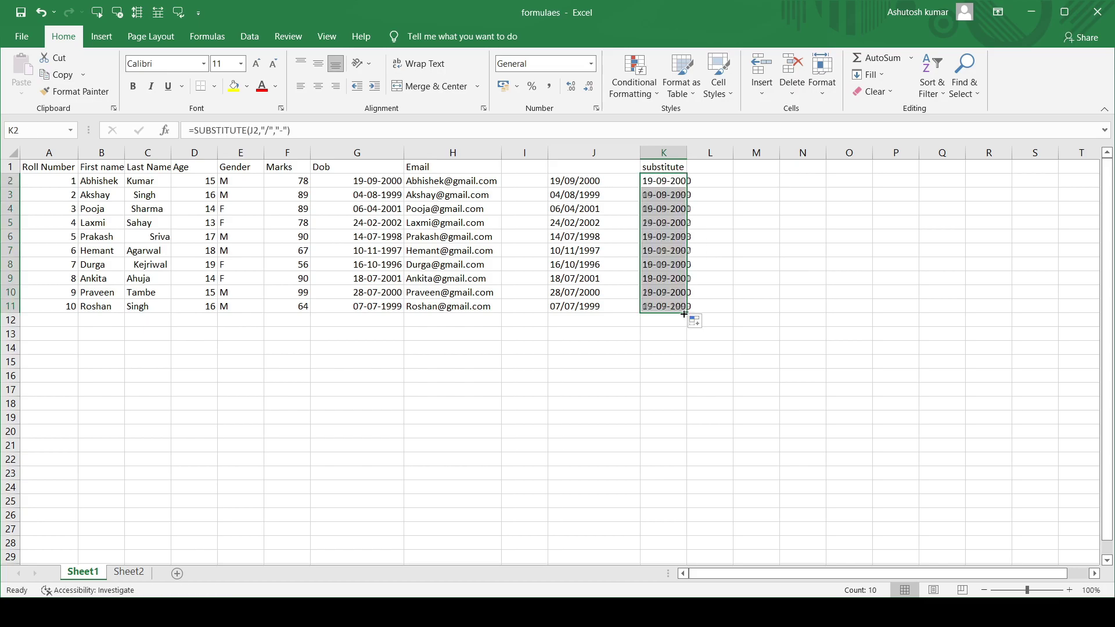
{"action": "double_click", "coordinate": [687, 154]}
{"action": "left_click", "coordinate": [711, 183]}
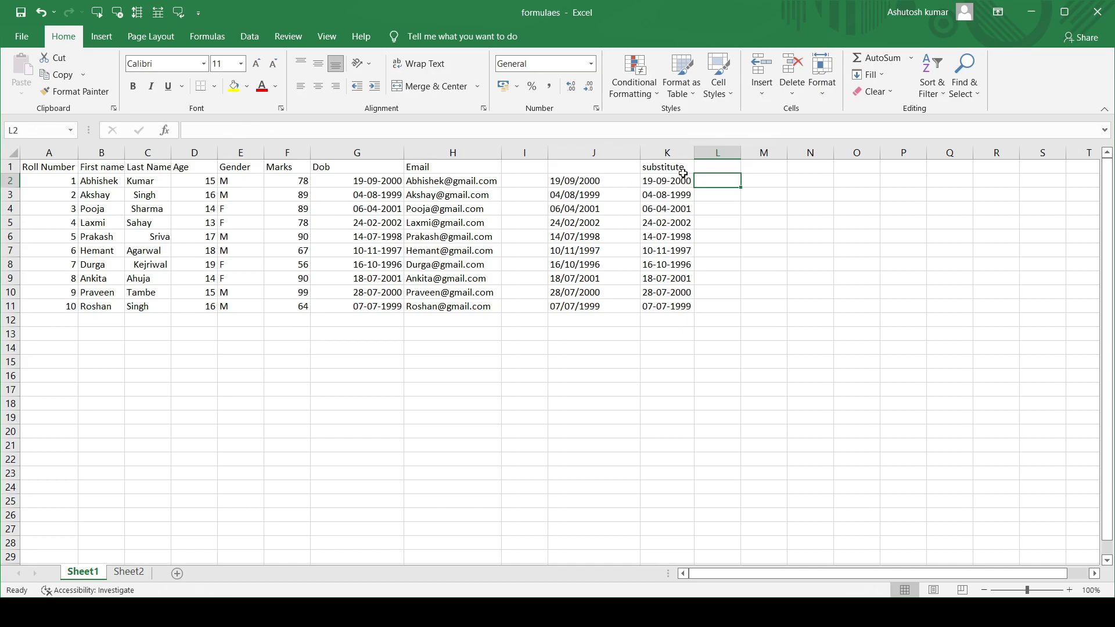
Step: Enter =SUBSTITUTE(J2,"/","-",1) in L2 to replace only the first slash
{"action": "double_click", "coordinate": [721, 180]}
{"action": "type", "text": "=subst"}
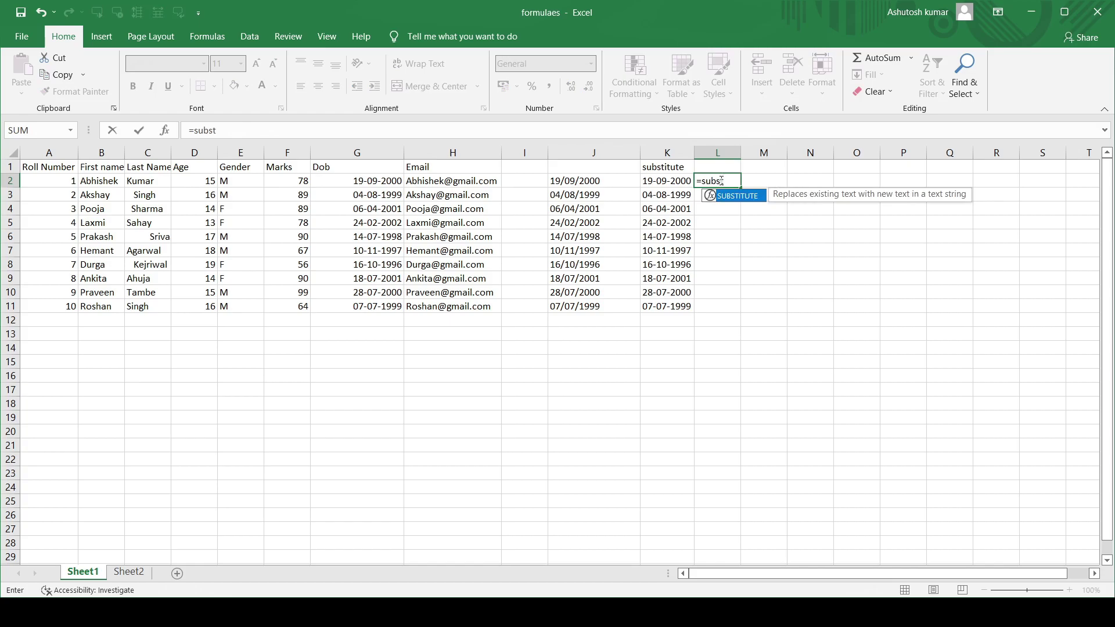
{"action": "type", "text": "itue("}
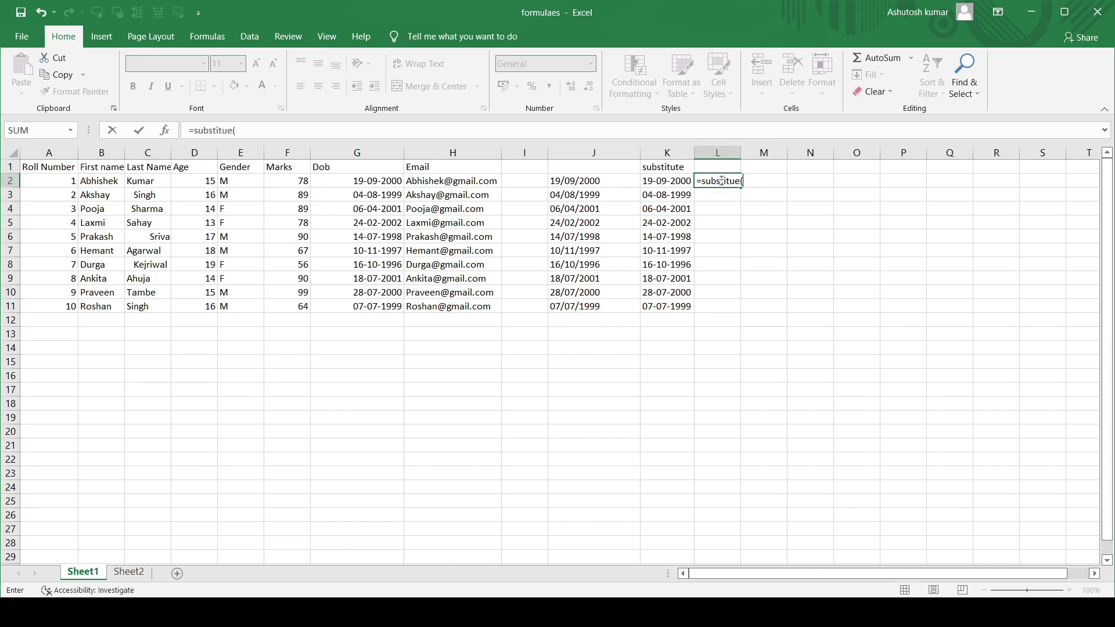
{"action": "left_click", "coordinate": [628, 186]}
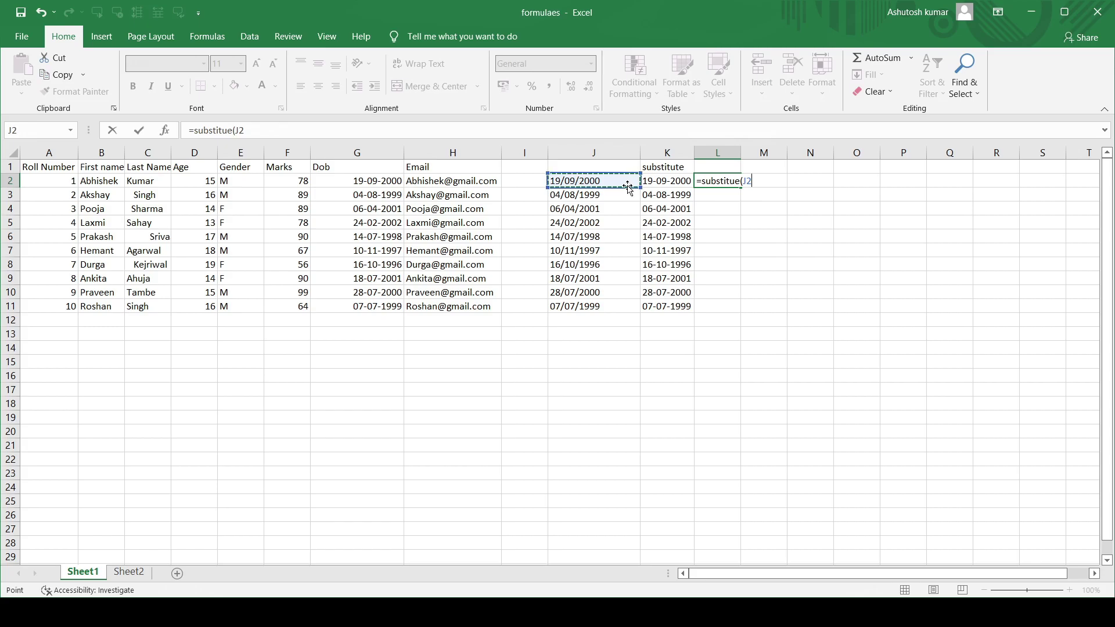
{"action": "type", "text": ","}
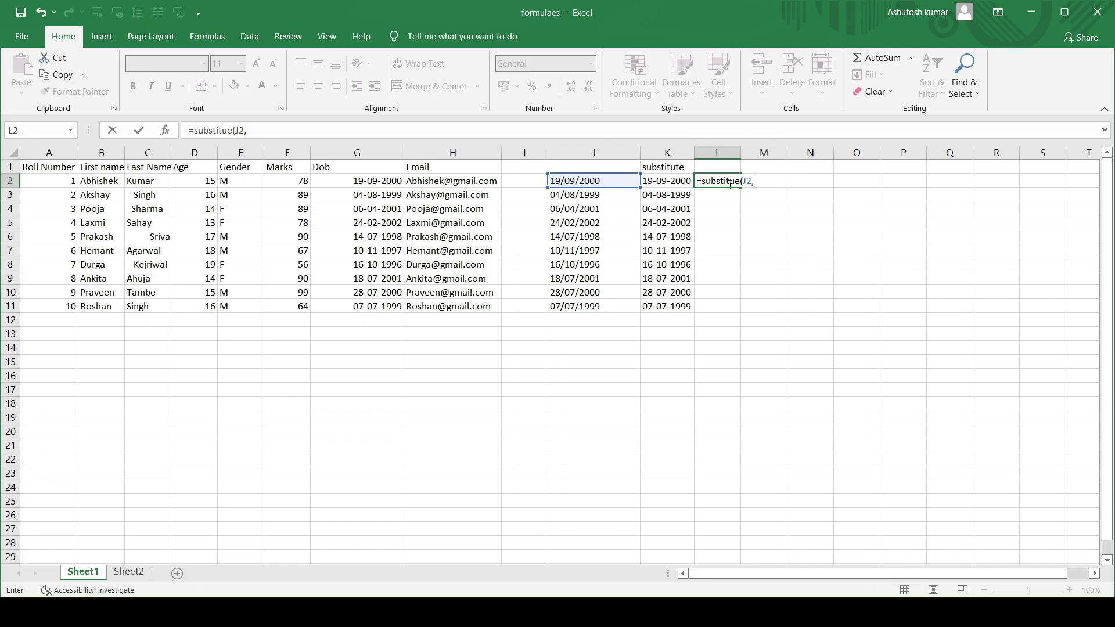
{"action": "left_click", "coordinate": [735, 181]}
{"action": "type", "text": "t"}
{"action": "left_click", "coordinate": [768, 184]}
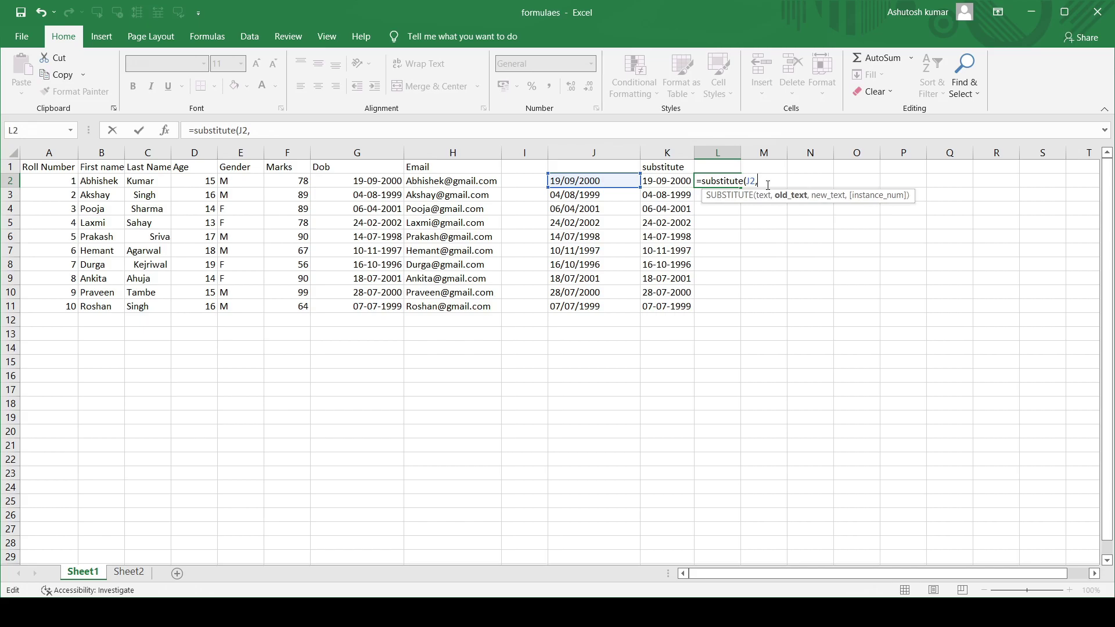
{"action": "type", "text": "\""}
{"action": "type", "text": "/\""}
{"action": "type", "text": ",\"-\","}
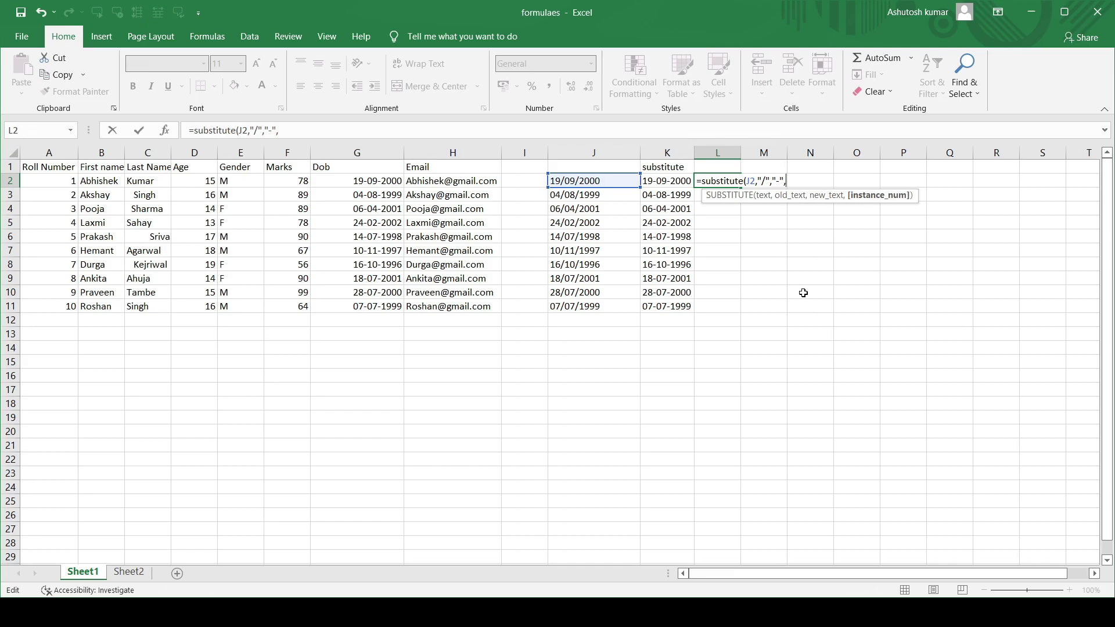
{"action": "type", "text": "1"}
{"action": "type", "text": ")"}
{"action": "key", "text": "Return"}
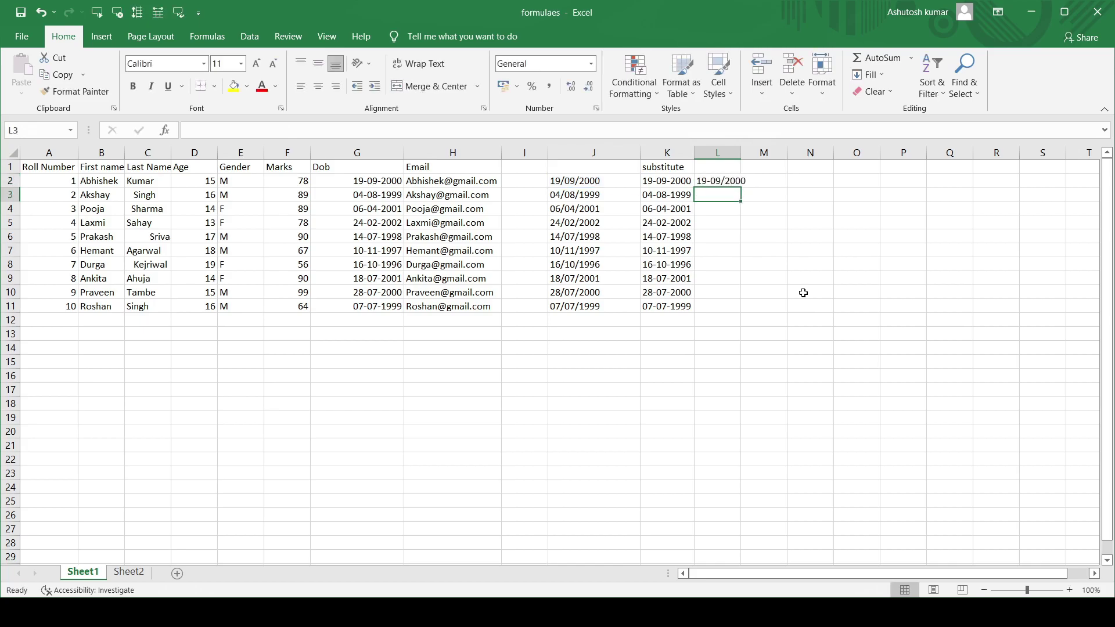
Step: Fill the L2 formula down to L11 and autofit column L
{"action": "left_click", "coordinate": [722, 183]}
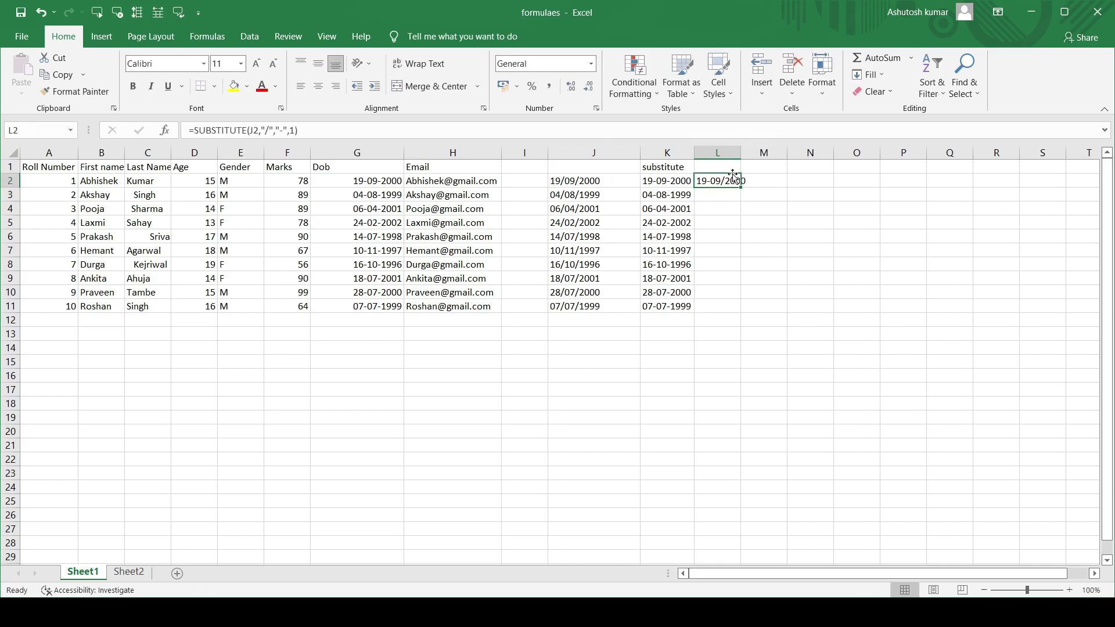
{"action": "left_click_drag", "start_coordinate": [742, 187], "coordinate": [736, 314]}
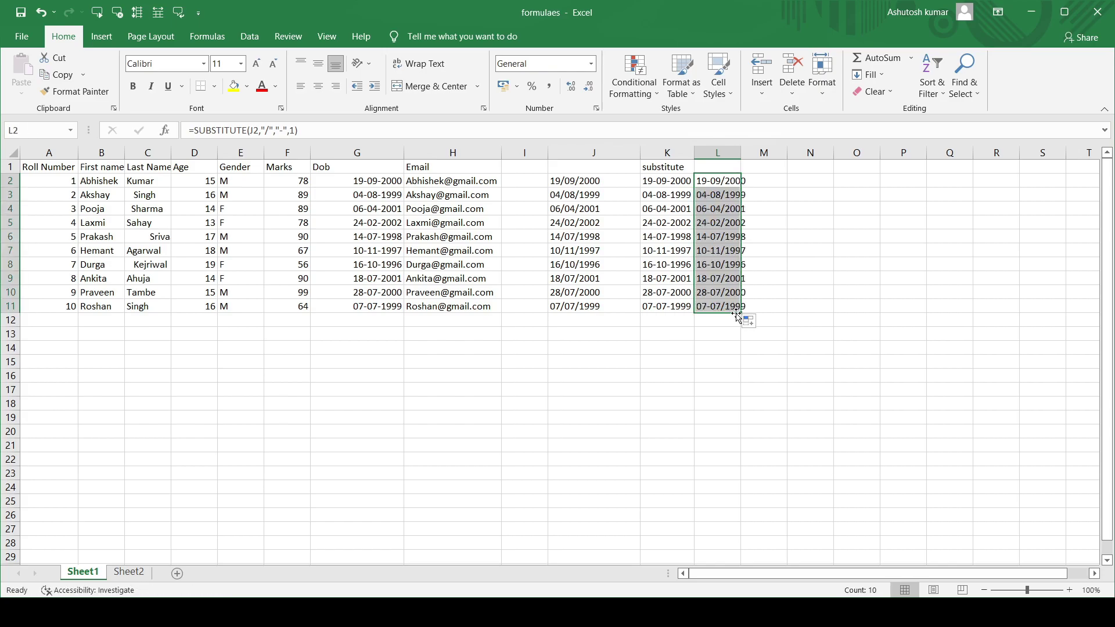
{"action": "double_click", "coordinate": [741, 152]}
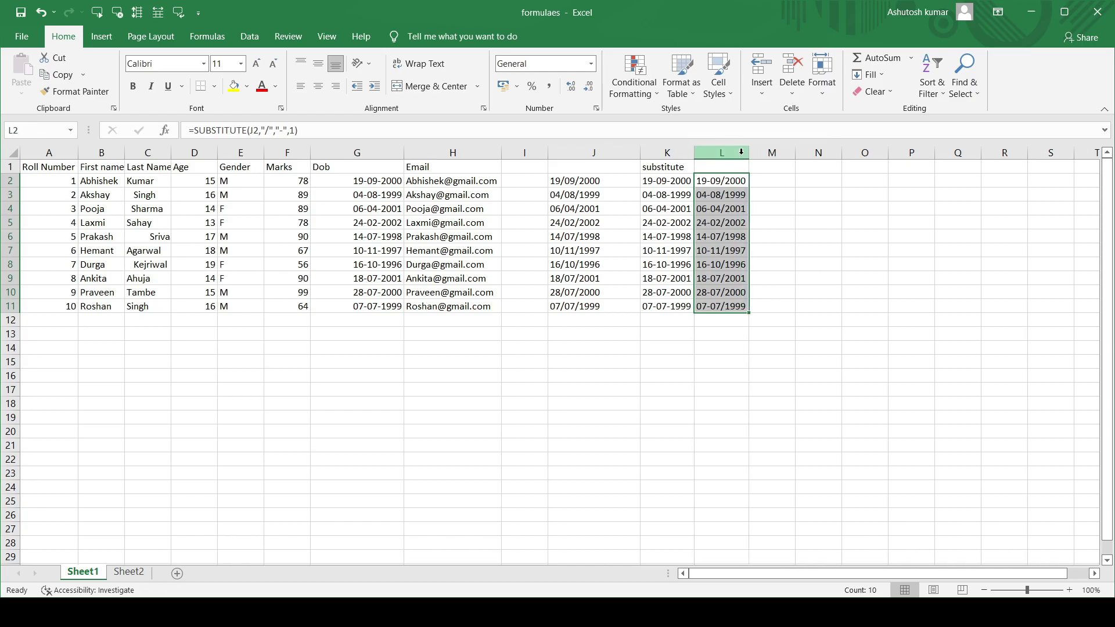
Step: Begin a =SUBSTITUTE( formula in cell M2
{"action": "left_click", "coordinate": [758, 180]}
{"action": "left_click", "coordinate": [734, 180]}
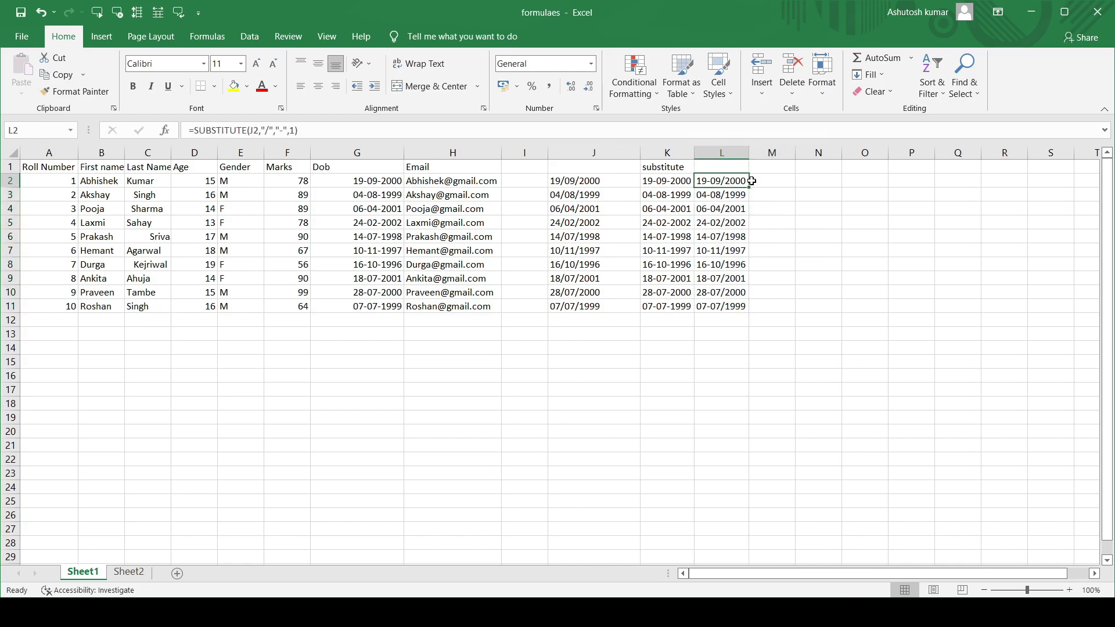
{"action": "left_click", "coordinate": [754, 181]}
{"action": "type", "text": "=substitute("}
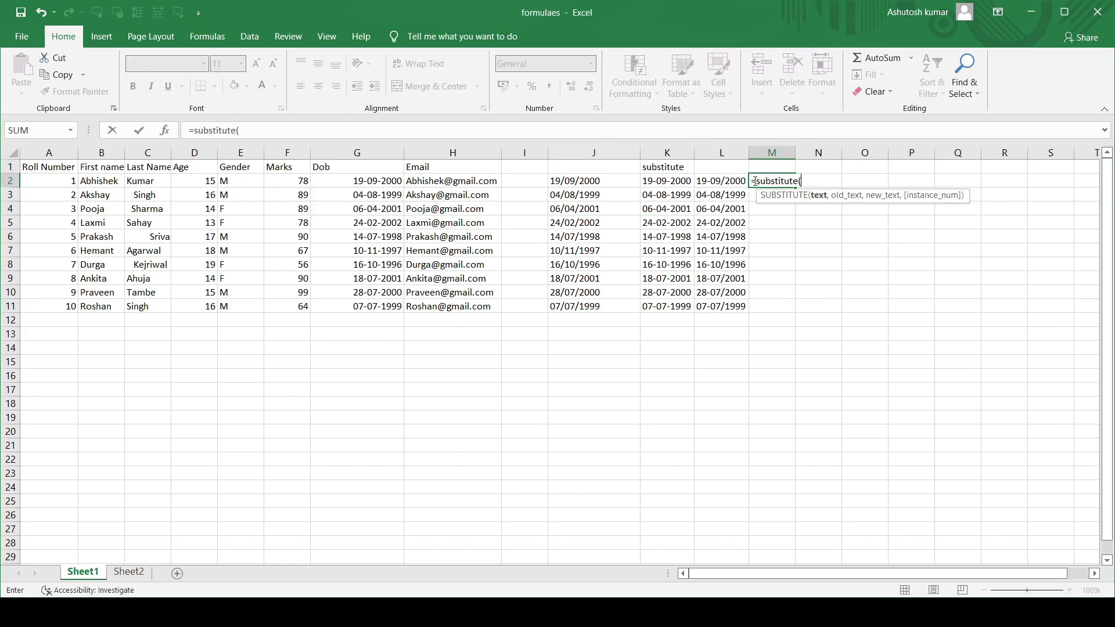
Step: Complete =SUBSTITUTE(J2,"/","-",2) in M2 and fill it down to M11
{"action": "left_click", "coordinate": [616, 182]}
{"action": "type", "text": ",\"/\",\"-\""}
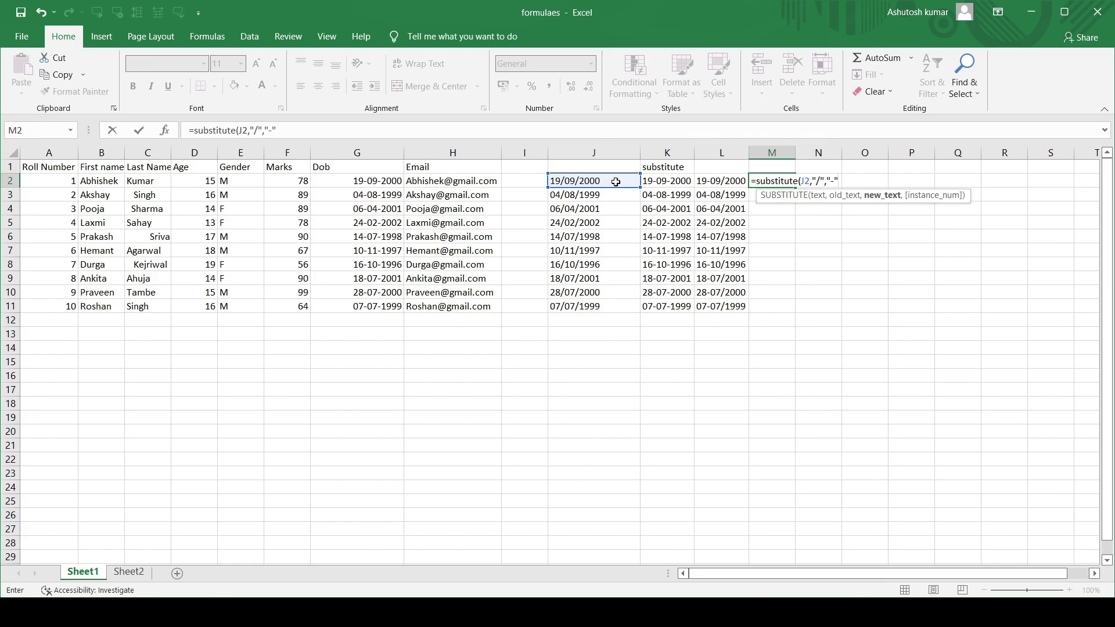
{"action": "type", "text": ",2)"}
{"action": "key", "text": "Return"}
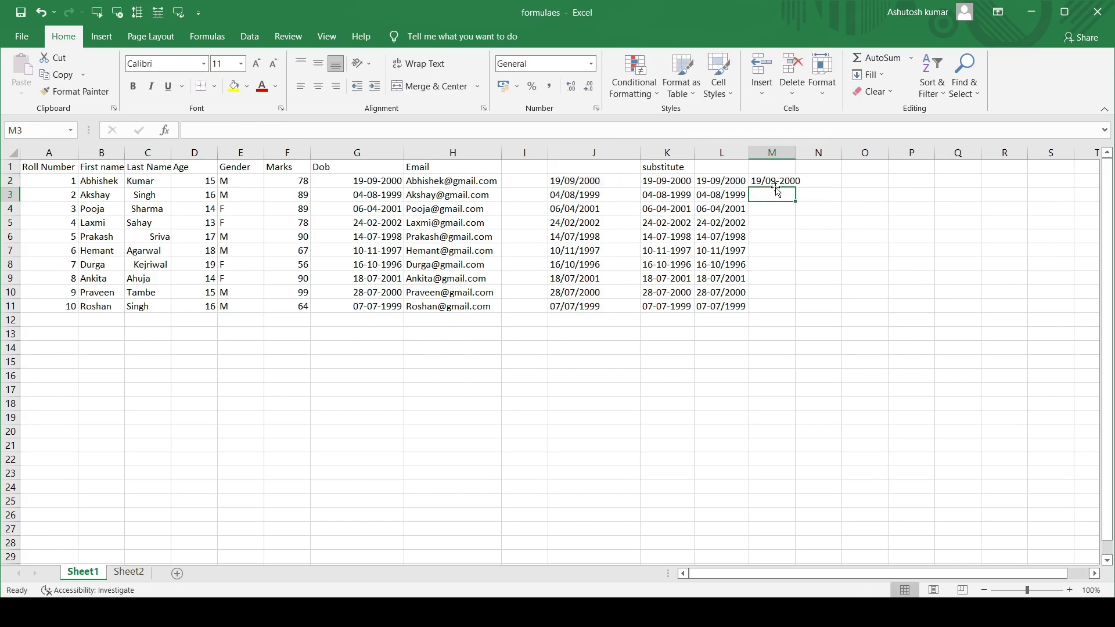
{"action": "left_click", "coordinate": [775, 181]}
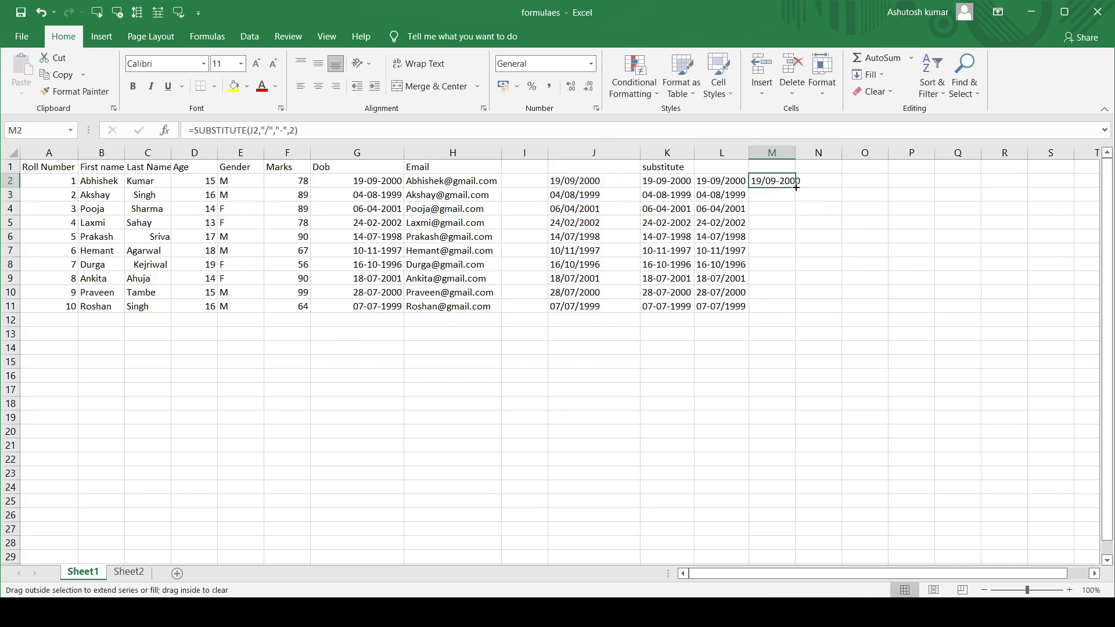
{"action": "left_click_drag", "start_coordinate": [796, 187], "coordinate": [789, 313]}
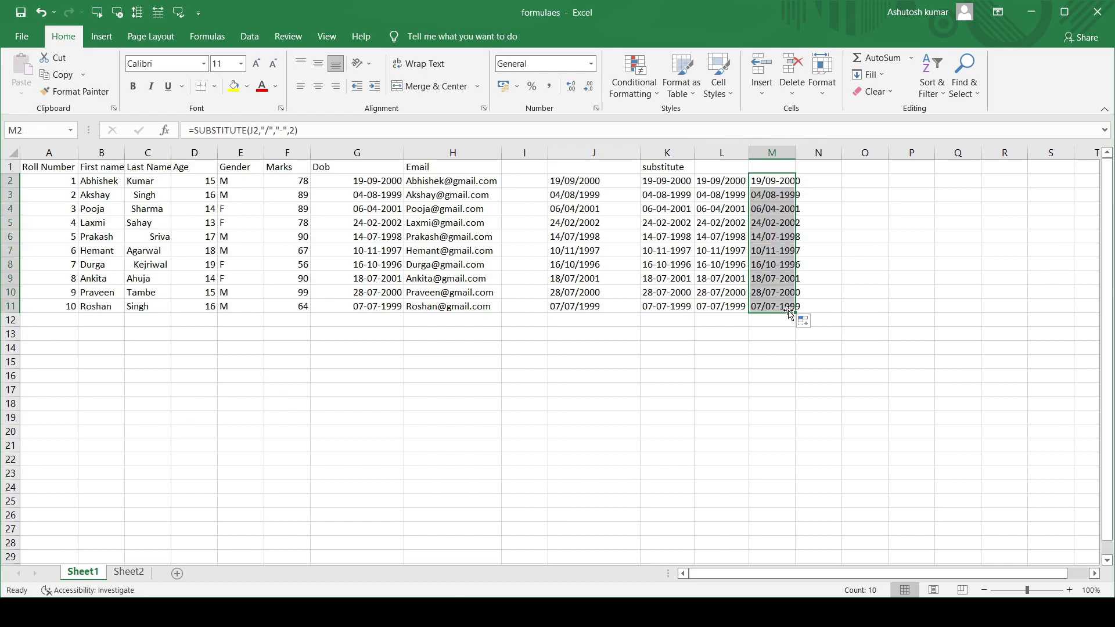
{"action": "left_click", "coordinate": [831, 215]}
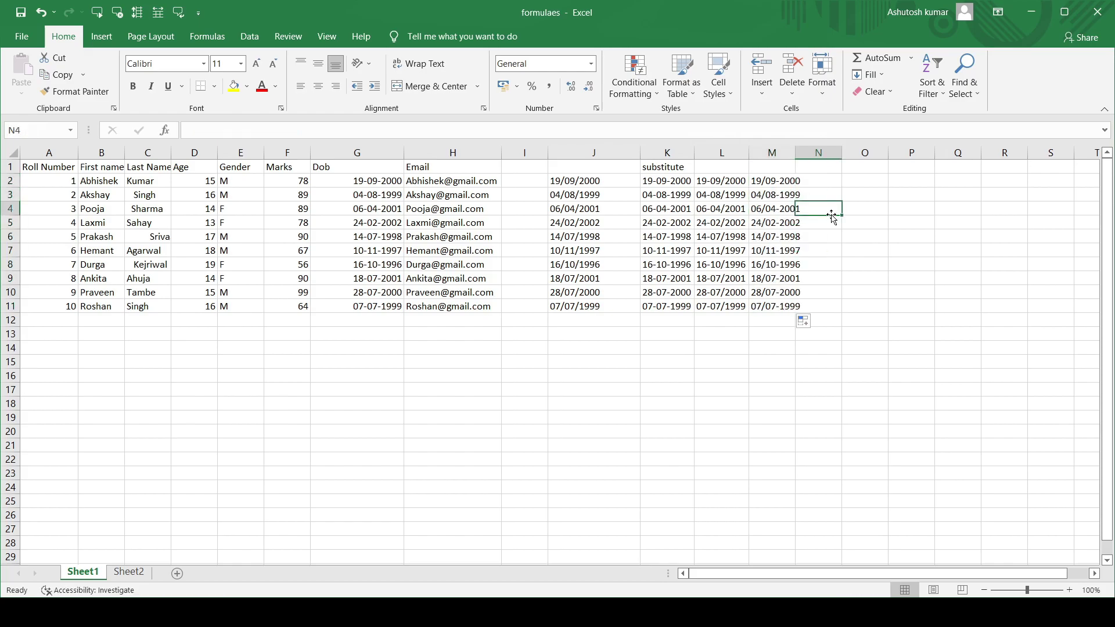